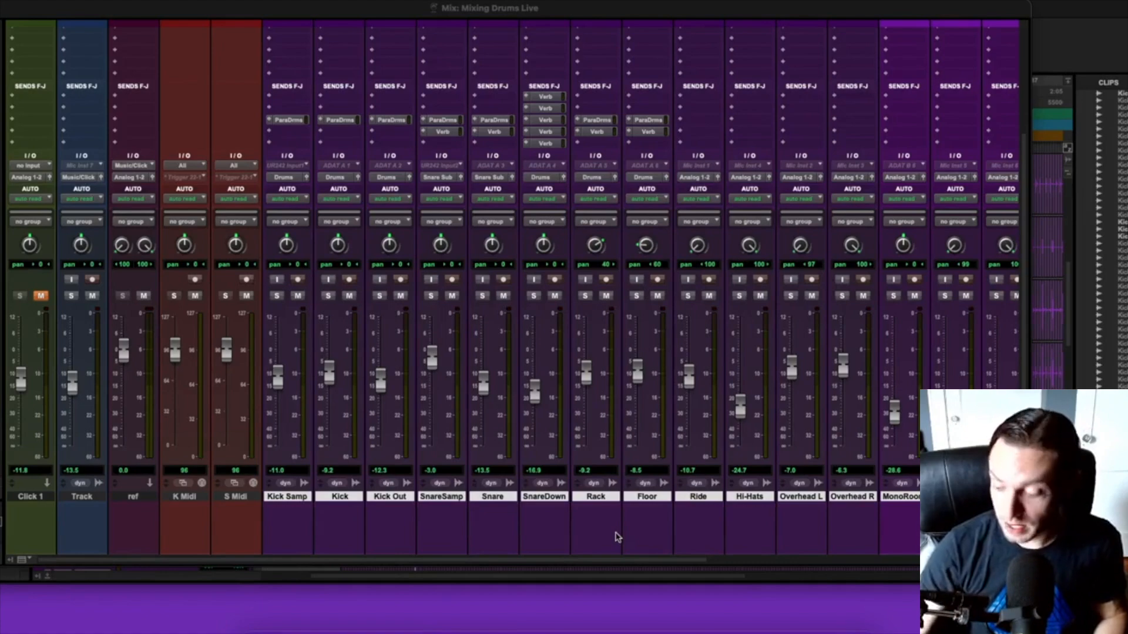
Clear the plug-ins from the third and first insert slots across all tracks.
{"action": "scroll", "coordinate": [575, 484], "scroll_direction": "right", "scroll_amount": 5}
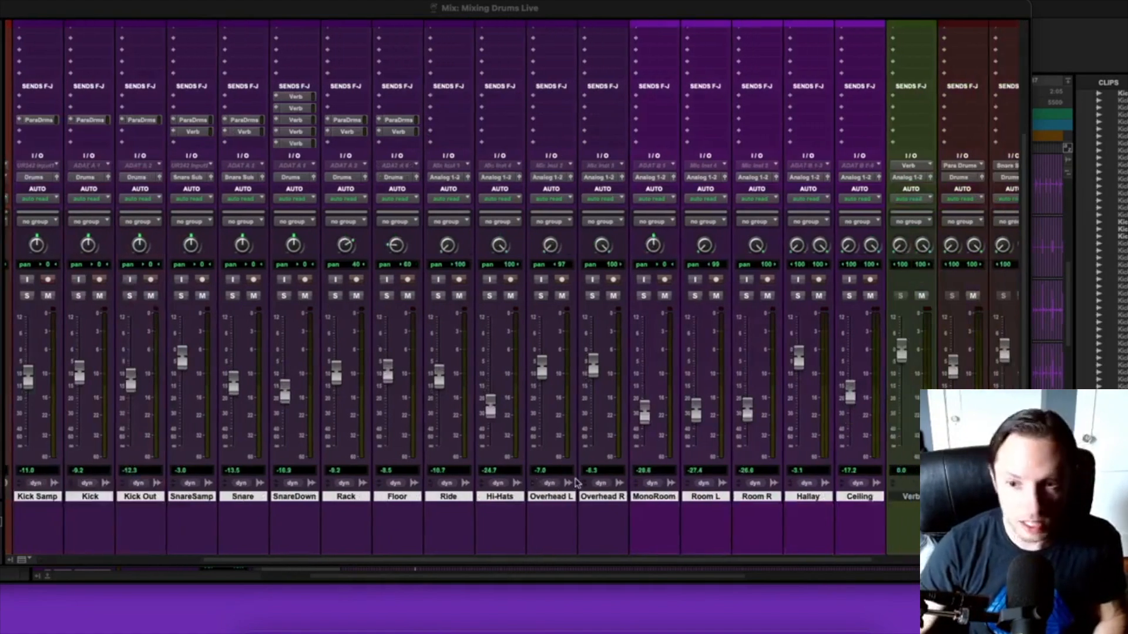
{"action": "scroll", "coordinate": [857, 498], "scroll_direction": "right", "scroll_amount": 4}
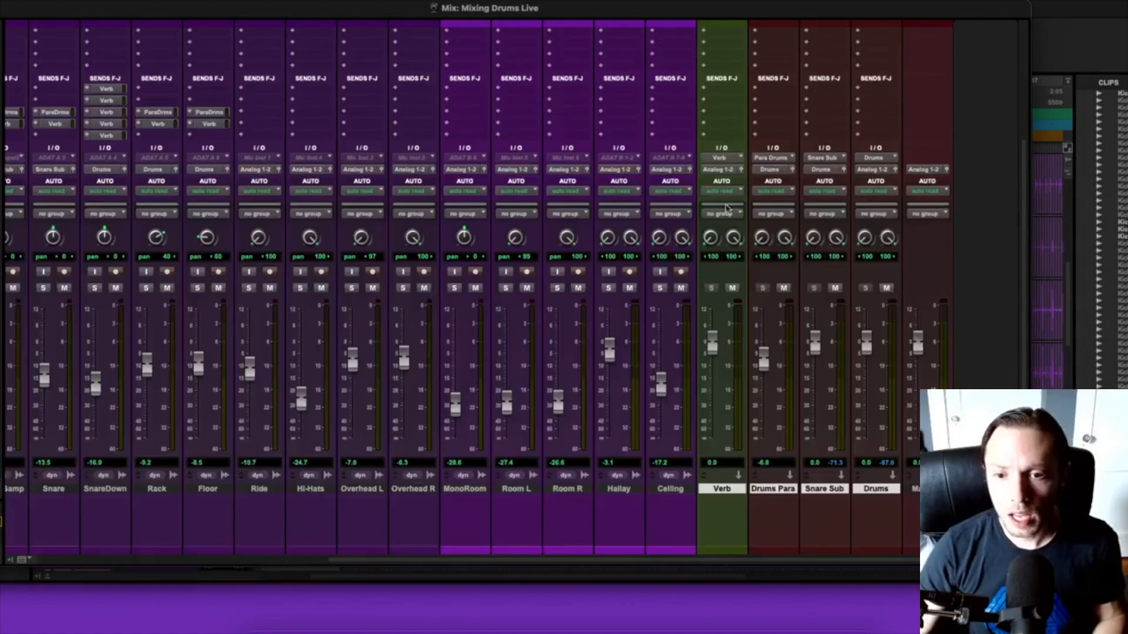
{"action": "scroll", "coordinate": [666, 291], "scroll_direction": "left", "scroll_amount": 9}
{"action": "scroll", "coordinate": [320, 494], "scroll_direction": "up", "scroll_amount": 5}
{"action": "scroll", "coordinate": [320, 494], "scroll_direction": "right", "scroll_amount": 8}
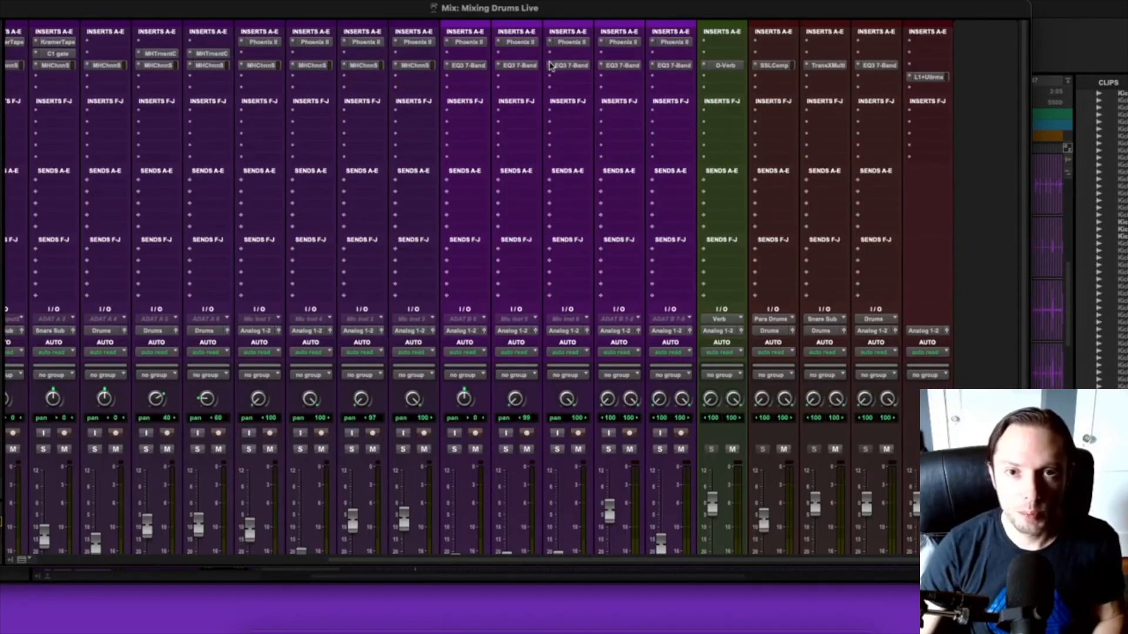
{"action": "left_click", "coordinate": [552, 66]}
{"action": "left_click", "coordinate": [580, 3], "text": "alt"}
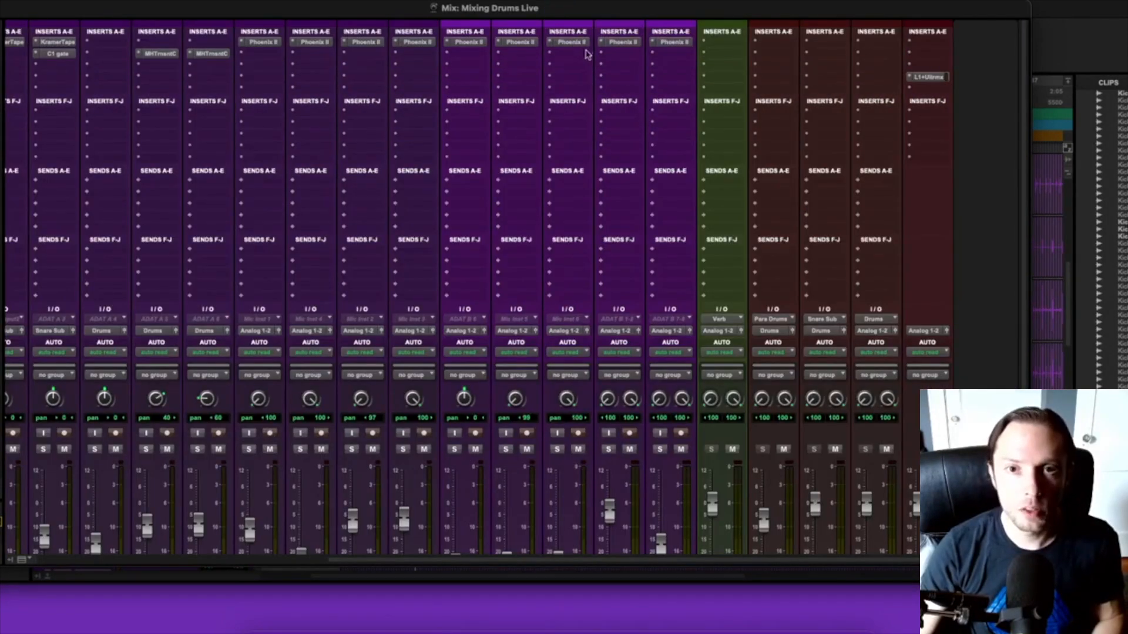
{"action": "left_click", "coordinate": [600, 42]}
{"action": "left_click", "coordinate": [616, 3], "text": "alt"}
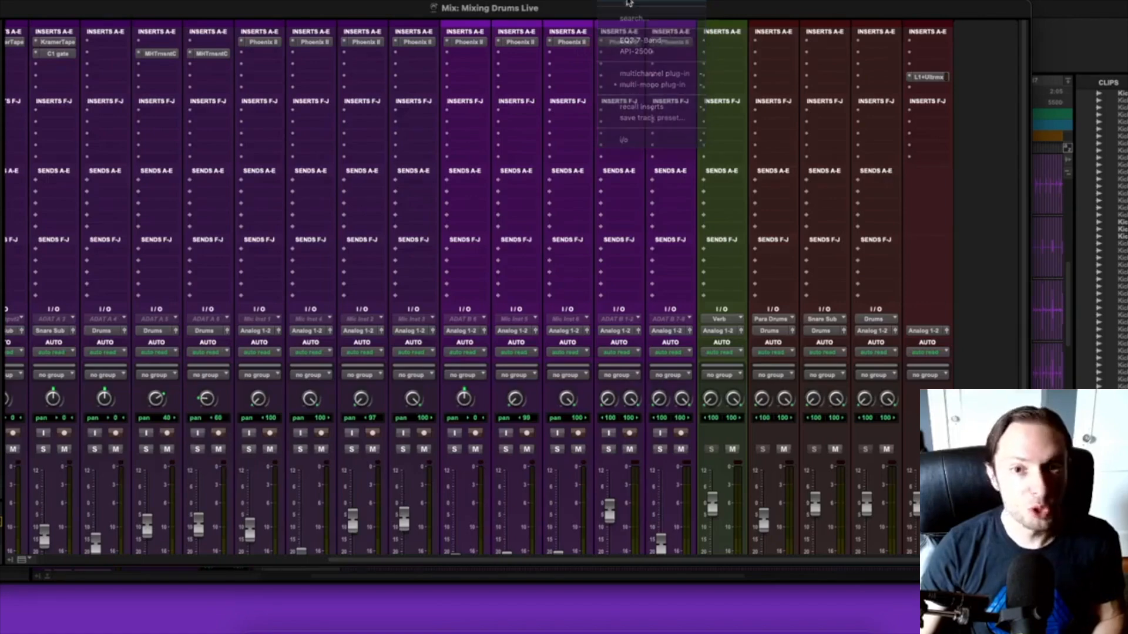
Look over the whole mixer, checking each channel's fader position, inserts and output routing.
{"action": "scroll", "coordinate": [305, 429], "scroll_direction": "down", "scroll_amount": 5}
{"action": "scroll", "coordinate": [305, 429], "scroll_direction": "left", "scroll_amount": 8}
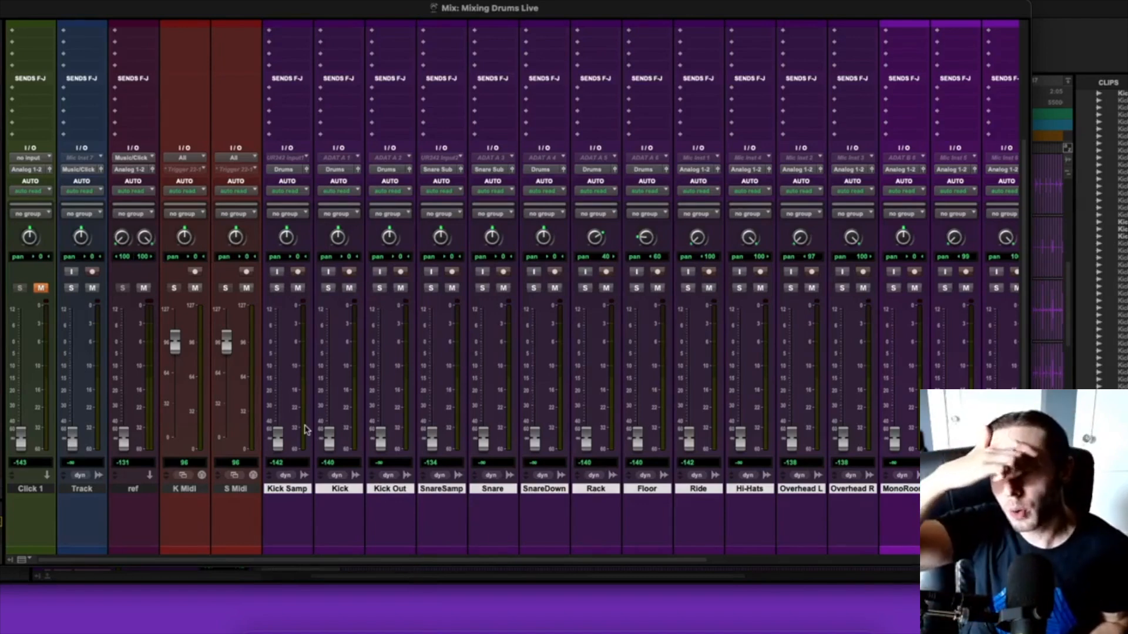
{"action": "scroll", "coordinate": [264, 496], "scroll_direction": "right", "scroll_amount": 3}
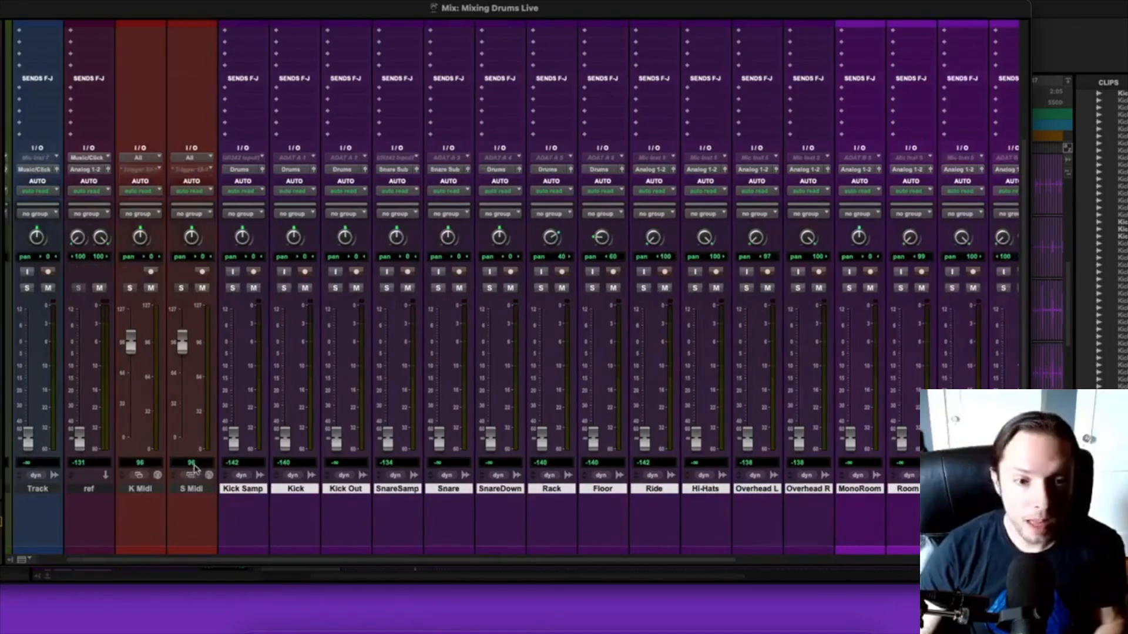
{"action": "scroll", "coordinate": [262, 495], "scroll_direction": "right", "scroll_amount": 5}
{"action": "scroll", "coordinate": [262, 495], "scroll_direction": "right", "scroll_amount": 2}
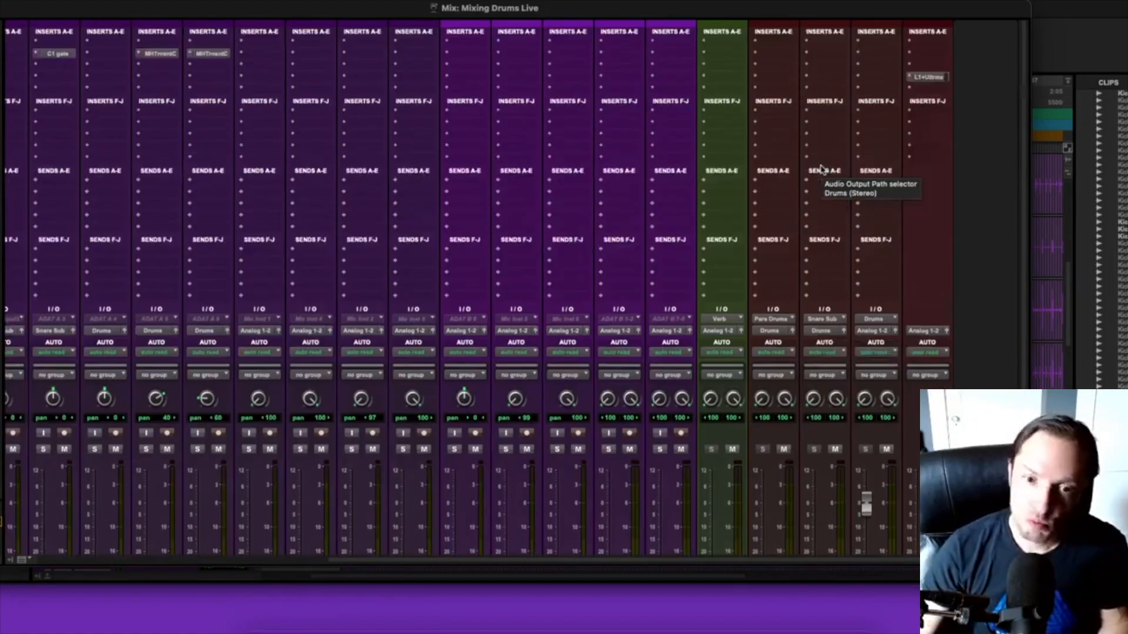
{"action": "scroll", "coordinate": [821, 169], "scroll_direction": "down", "scroll_amount": 5}
{"action": "scroll", "coordinate": [802, 201], "scroll_direction": "left", "scroll_amount": 10}
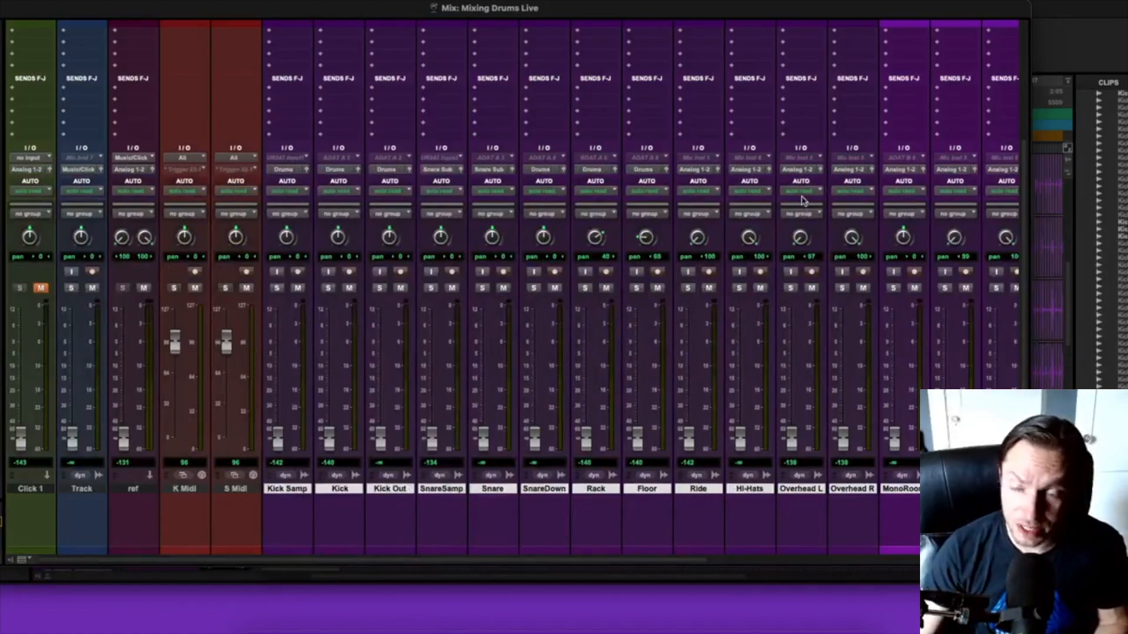
{"action": "scroll", "coordinate": [803, 200], "scroll_direction": "right", "scroll_amount": 3}
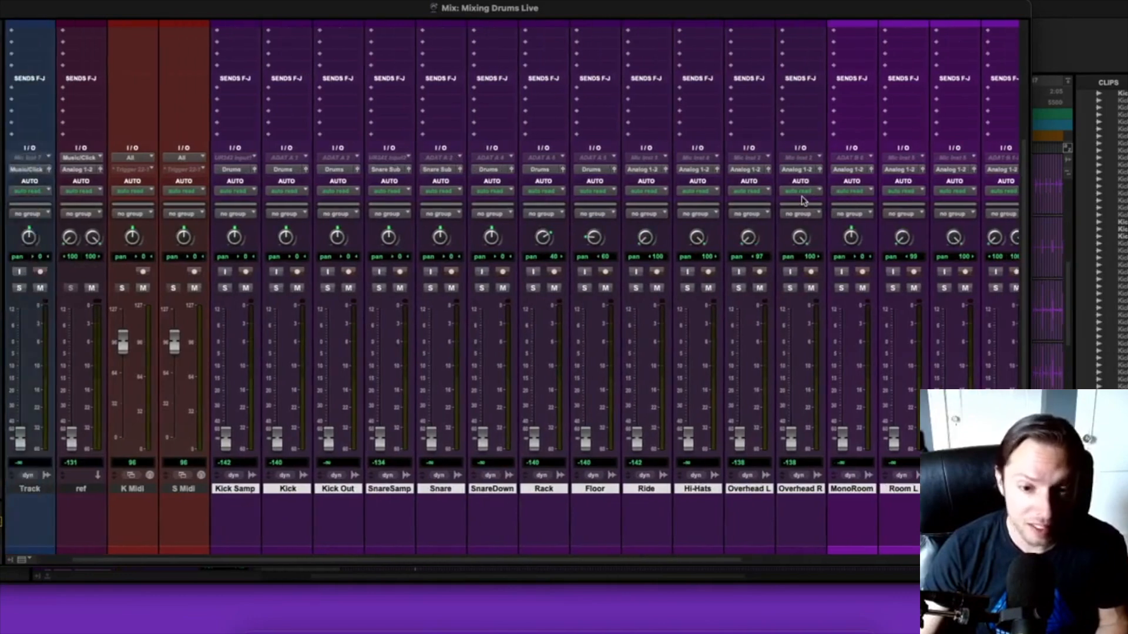
{"action": "scroll", "coordinate": [803, 201], "scroll_direction": "left", "scroll_amount": 1}
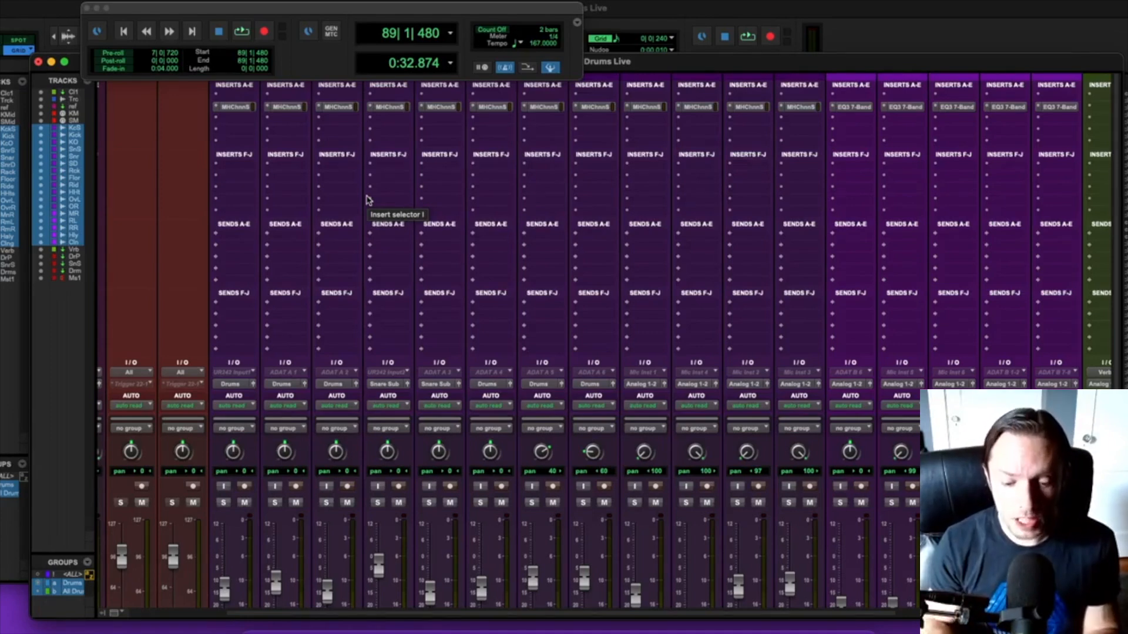
On Kick Samp's ChannelStrip, cut 3.03 dB at 723 Hz and 4.80 dB at 327.2 Hz, enable the compressor and lower its threshold.
{"action": "scroll", "coordinate": [367, 182], "scroll_direction": "down", "scroll_amount": 5}
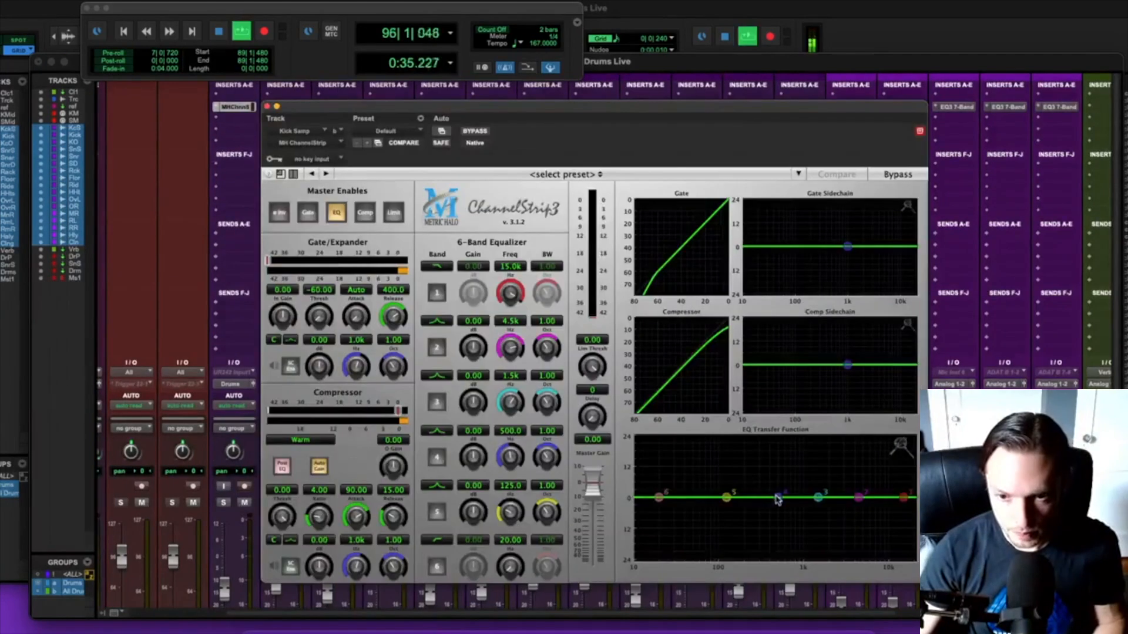
{"action": "left_click_drag", "start_coordinate": [818, 499], "coordinate": [794, 507]}
{"action": "left_click", "coordinate": [365, 213]}
{"action": "left_click_drag", "start_coordinate": [278, 514], "coordinate": [273, 527]}
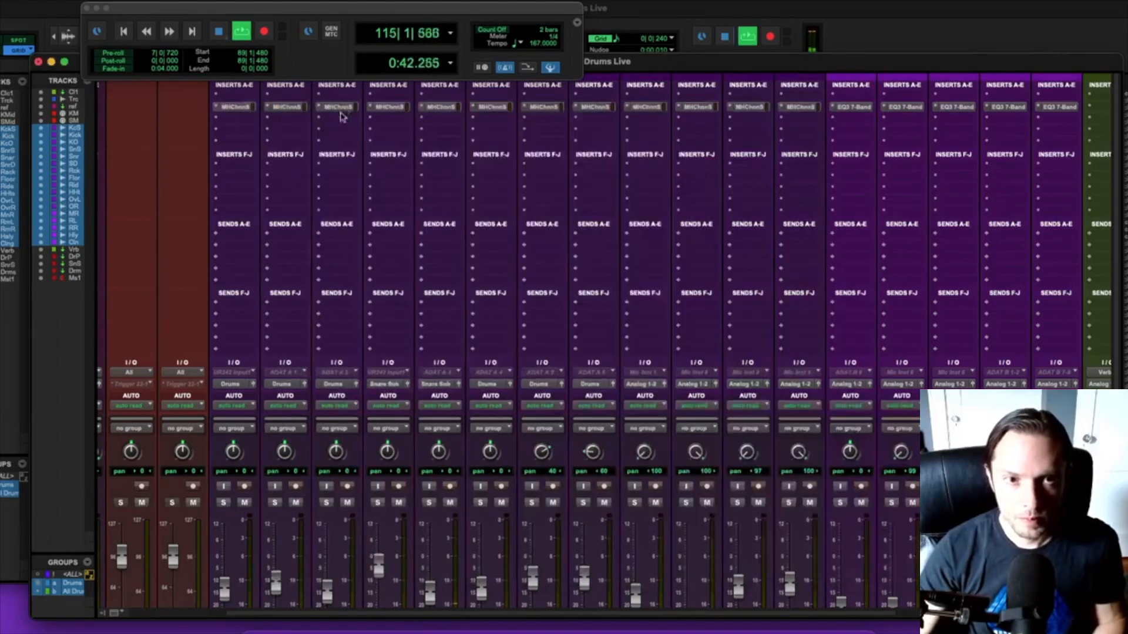
{"action": "left_click", "coordinate": [266, 106]}
{"action": "key", "text": "space"}
Adjust the 500 Hz band of the ChannelStrip equalizer on the Kick track.
{"action": "left_click", "coordinate": [283, 107]}
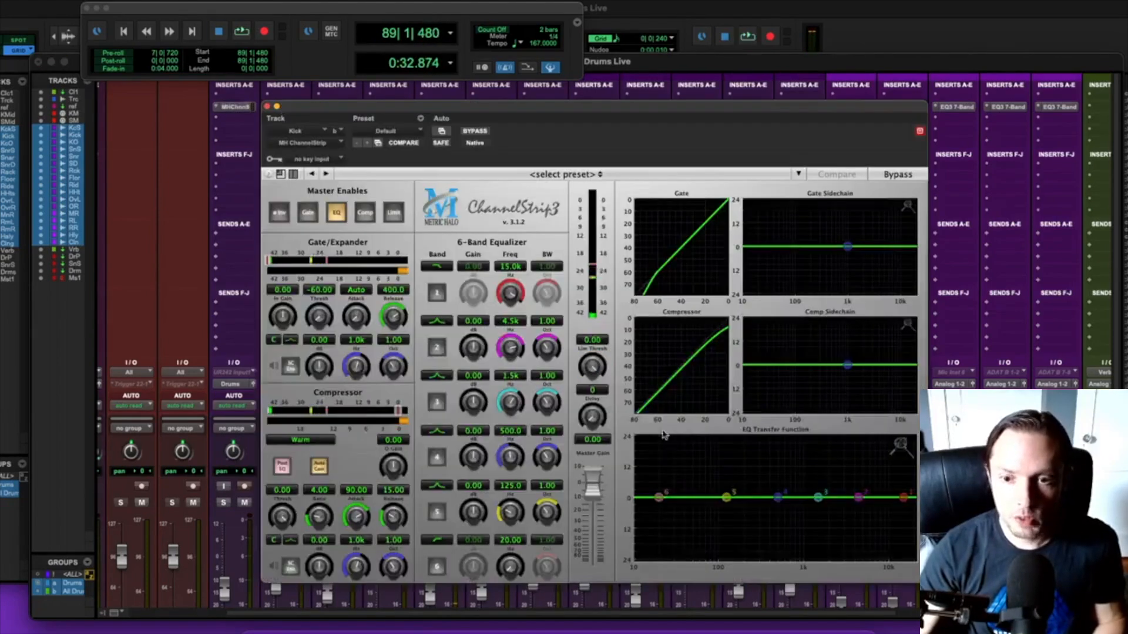
{"action": "left_click_drag", "start_coordinate": [766, 496], "coordinate": [796, 499]}
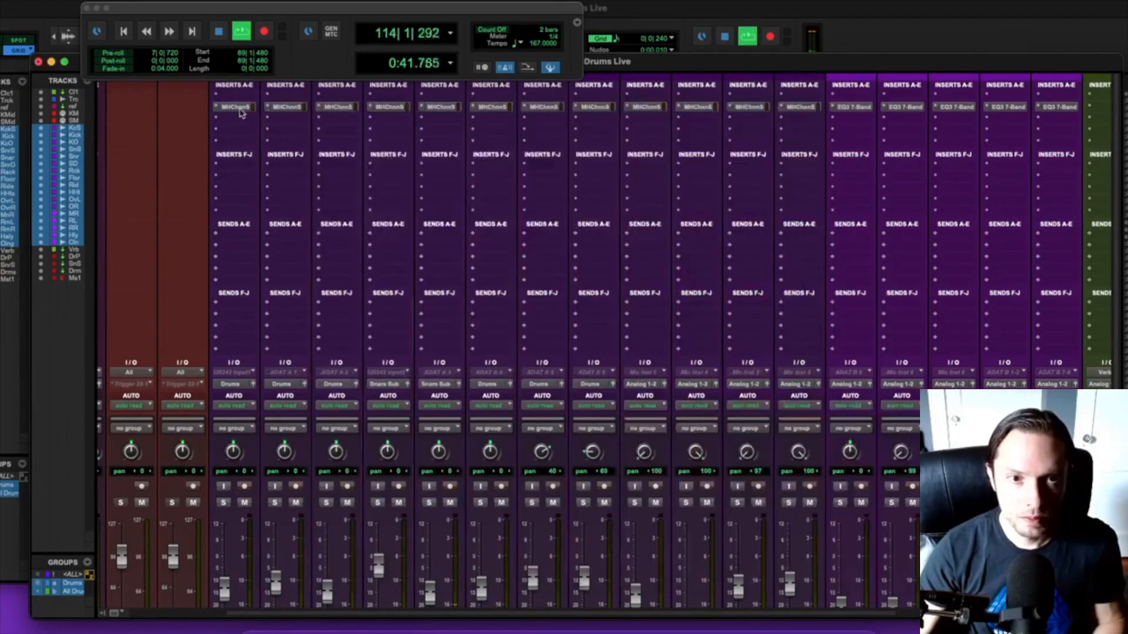
Set the compressor threshold on Kick Samp's ChannelStrip to -11.52 during playback, then stop and close the plug-in.
{"action": "left_click", "coordinate": [240, 107]}
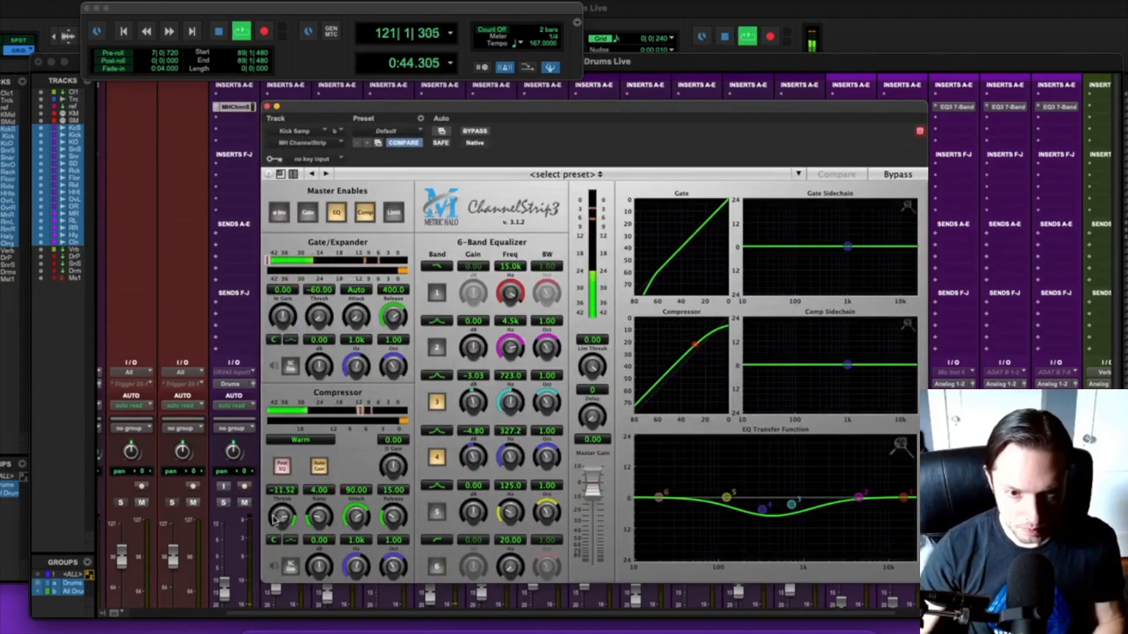
{"action": "key", "text": "space"}
{"action": "left_click", "coordinate": [267, 106]}
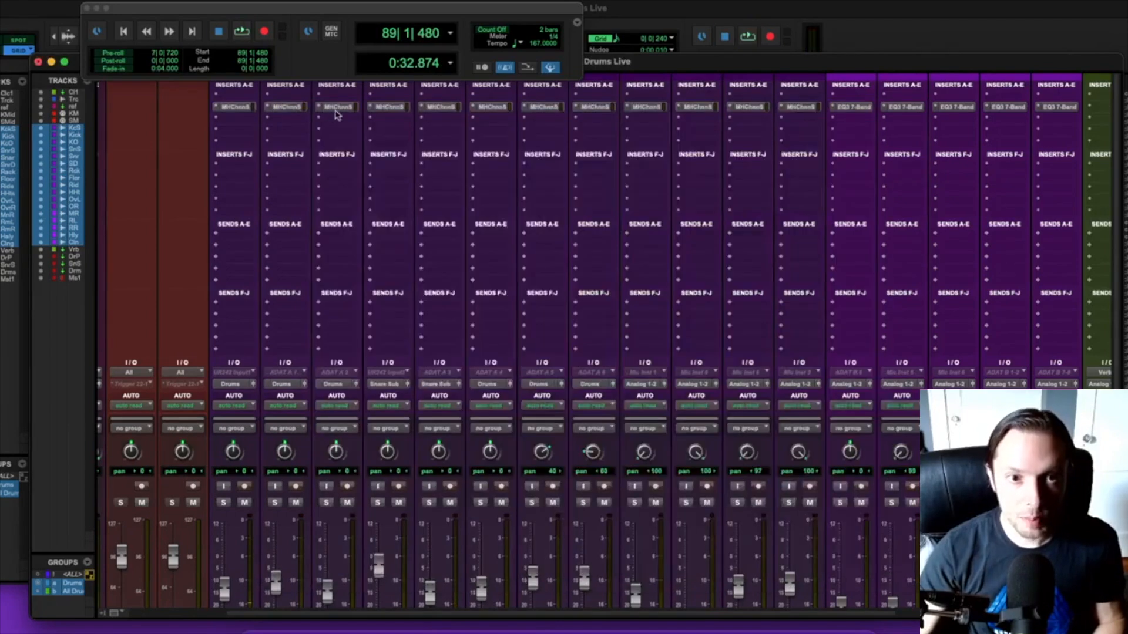
On Kick Out's ChannelStrip, cut the equalizer by 2.27 dB at 673.8 Hz and 2.53 dB at 234.2 Hz.
{"action": "left_click", "coordinate": [336, 108]}
{"action": "mouse_move", "coordinate": [778, 498]}
{"action": "left_mouse_down"}
{"action": "mouse_move", "coordinate": [767, 511]}
{"action": "mouse_move", "coordinate": [789, 499]}
{"action": "left_mouse_up"}
{"action": "mouse_move", "coordinate": [767, 511]}
{"action": "left_mouse_down"}
{"action": "mouse_move", "coordinate": [749, 508]}
{"action": "mouse_move", "coordinate": [781, 503]}
{"action": "left_mouse_up"}
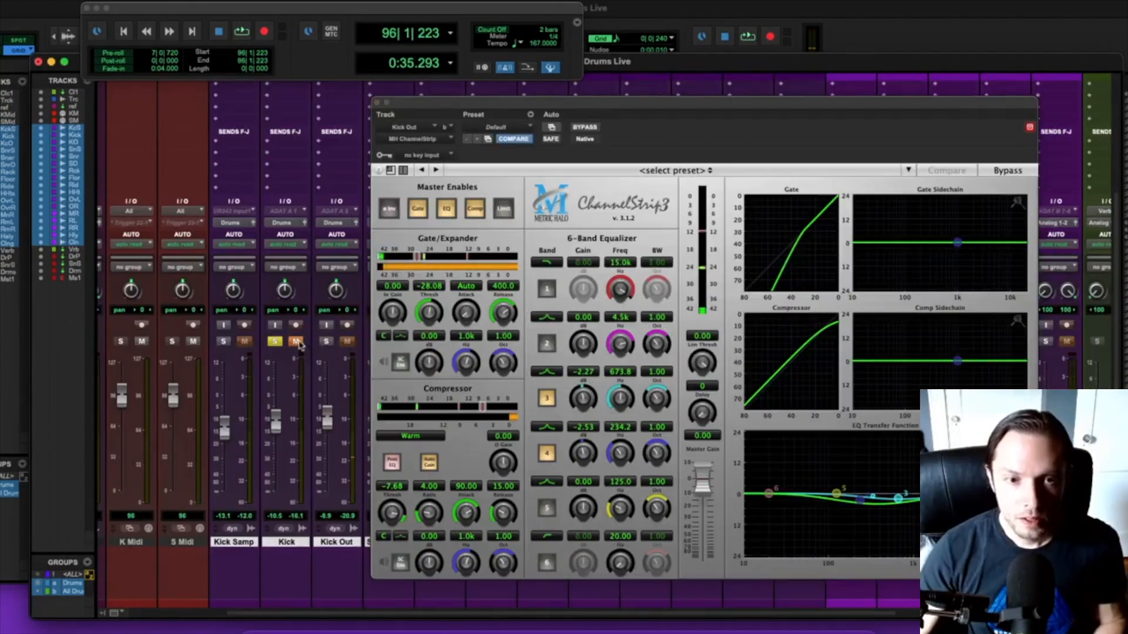
Clear the mute and solo on the Kick channel and close Kick Out's ChannelStrip.
{"action": "left_click", "coordinate": [299, 345]}
{"action": "left_click", "coordinate": [275, 341]}
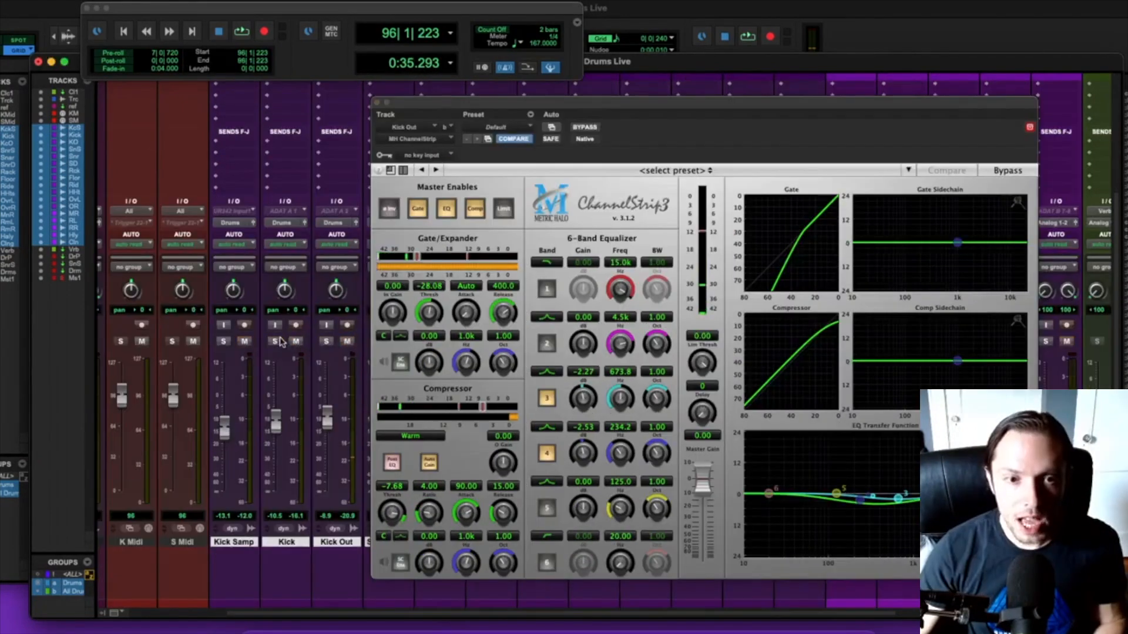
{"action": "scroll", "coordinate": [233, 392], "scroll_direction": "up", "scroll_amount": 5}
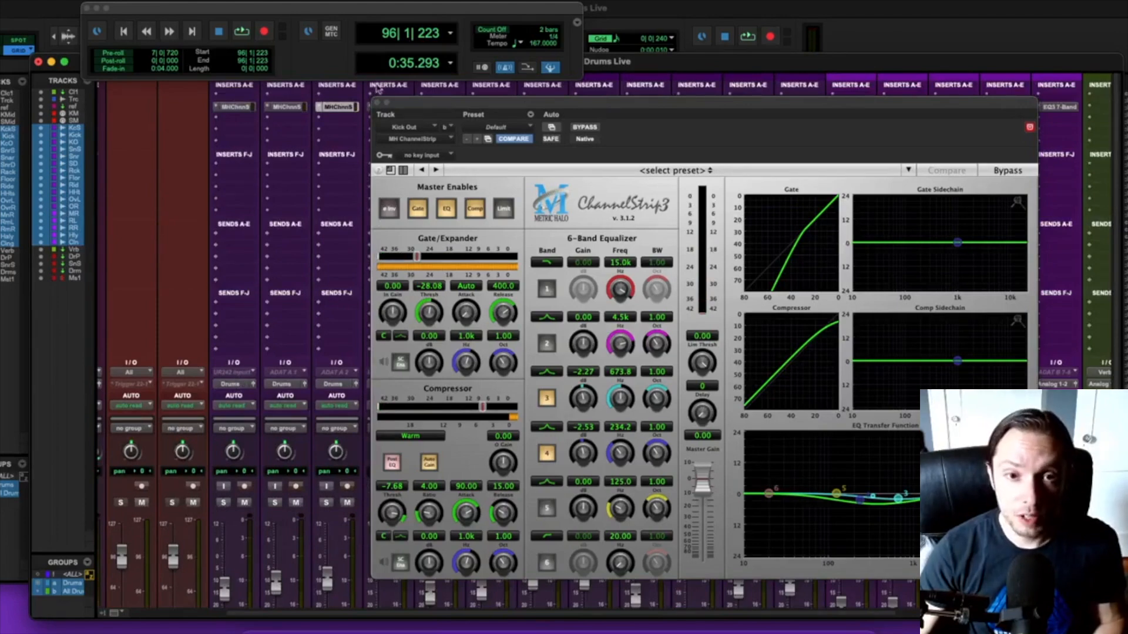
{"action": "left_click", "coordinate": [378, 103]}
Insert the mono Phoenix II tape emulation in the first insert slot of Kick Samp.
{"action": "scroll", "coordinate": [350, 172], "scroll_direction": "down", "scroll_amount": 5}
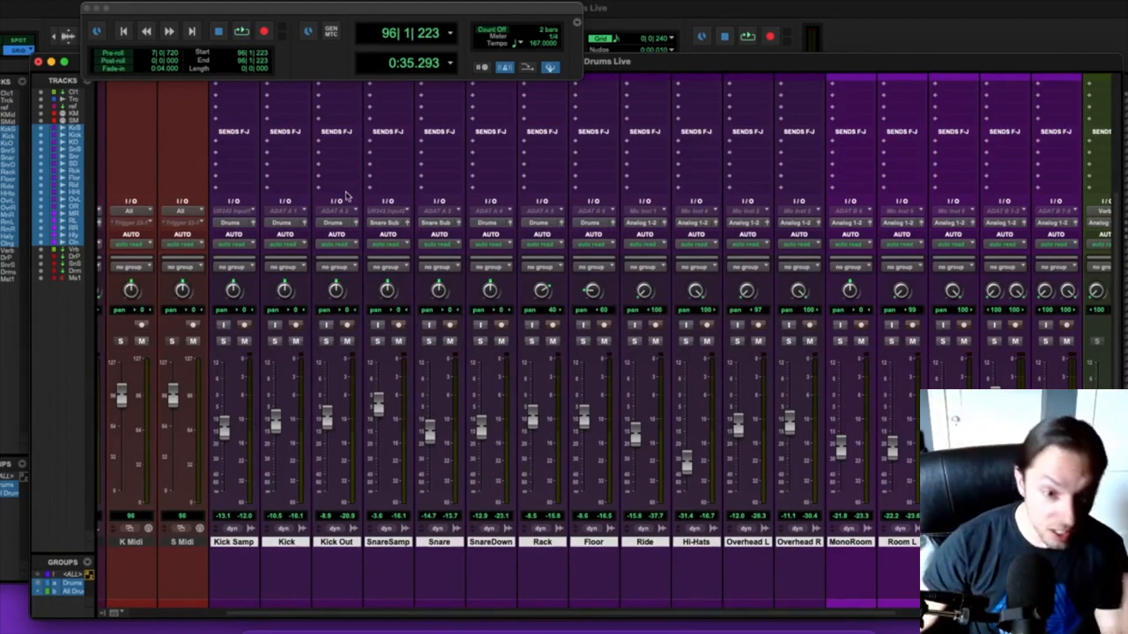
{"action": "scroll", "coordinate": [347, 226], "scroll_direction": "up", "scroll_amount": 5}
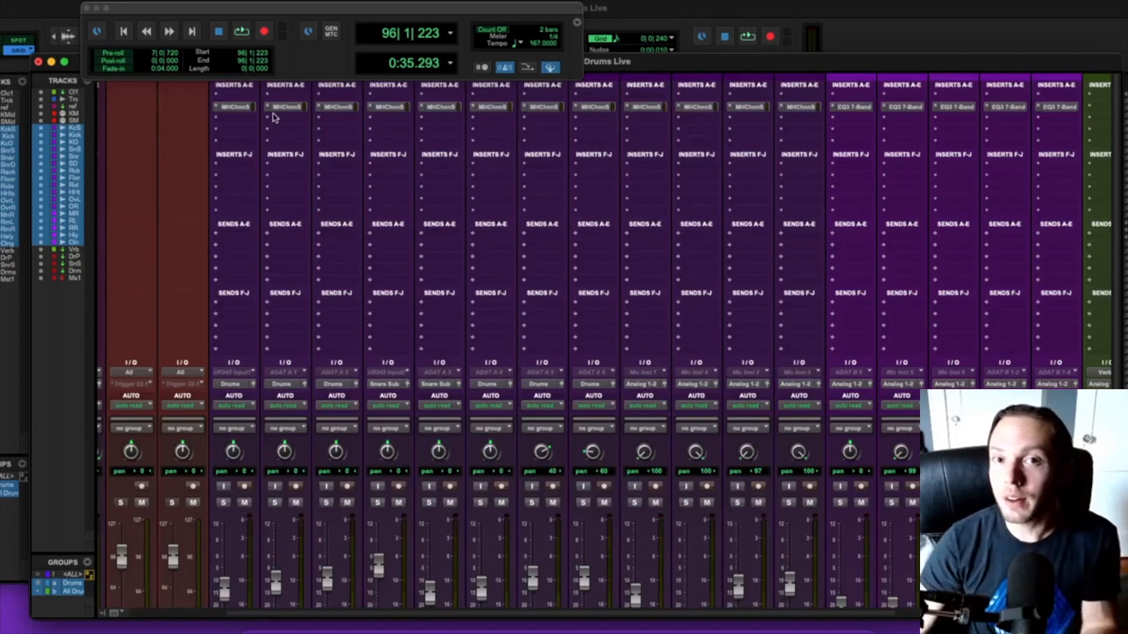
{"action": "left_click", "coordinate": [239, 120]}
{"action": "left_click", "coordinate": [171, 123]}
{"action": "left_click", "coordinate": [237, 117]}
{"action": "mouse_move", "coordinate": [247, 95]}
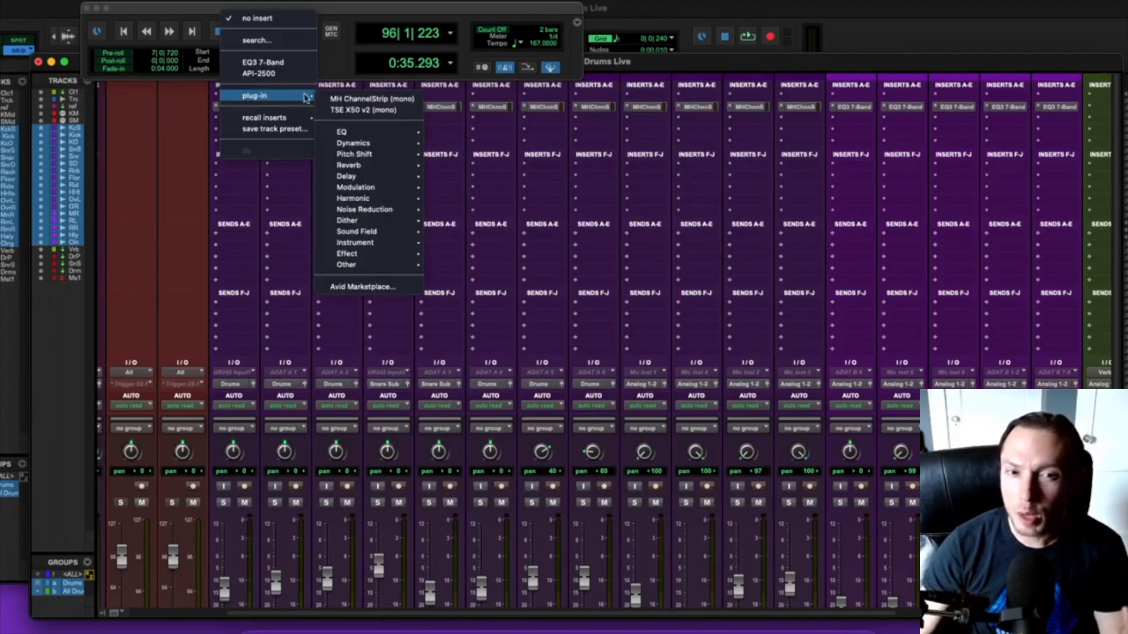
{"action": "mouse_move", "coordinate": [342, 175]}
{"action": "mouse_move", "coordinate": [349, 198]}
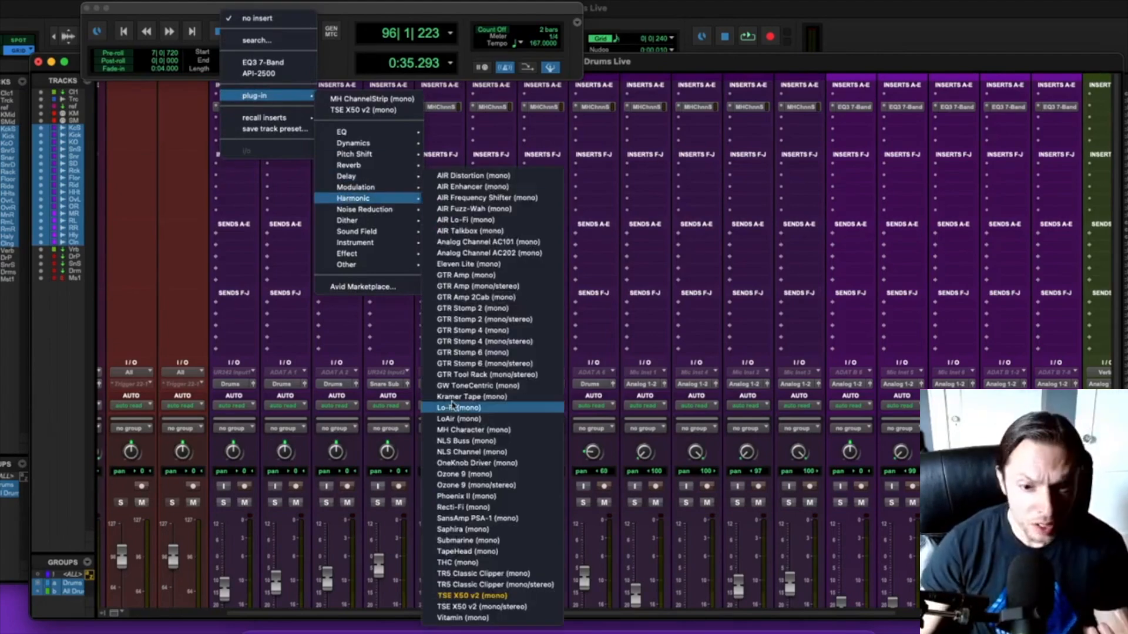
{"action": "left_click", "coordinate": [482, 498]}
Set Kick Samp's Phoenix II to Sapphire brightness, input trim 1.42 and process 78.76, then close it.
{"action": "left_click_drag", "start_coordinate": [467, 198], "coordinate": [466, 107]}
{"action": "left_click_drag", "start_coordinate": [584, 193], "coordinate": [588, 146]}
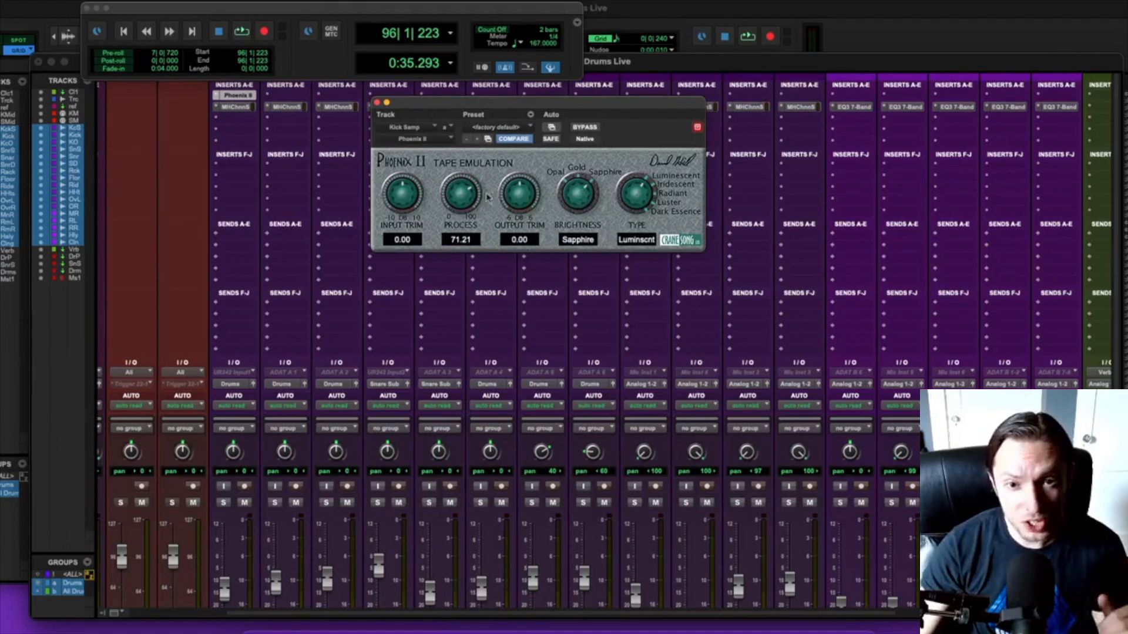
{"action": "left_click_drag", "start_coordinate": [411, 187], "coordinate": [407, 171]}
{"action": "left_click_drag", "start_coordinate": [457, 199], "coordinate": [448, 188]}
{"action": "left_click", "coordinate": [377, 102]}
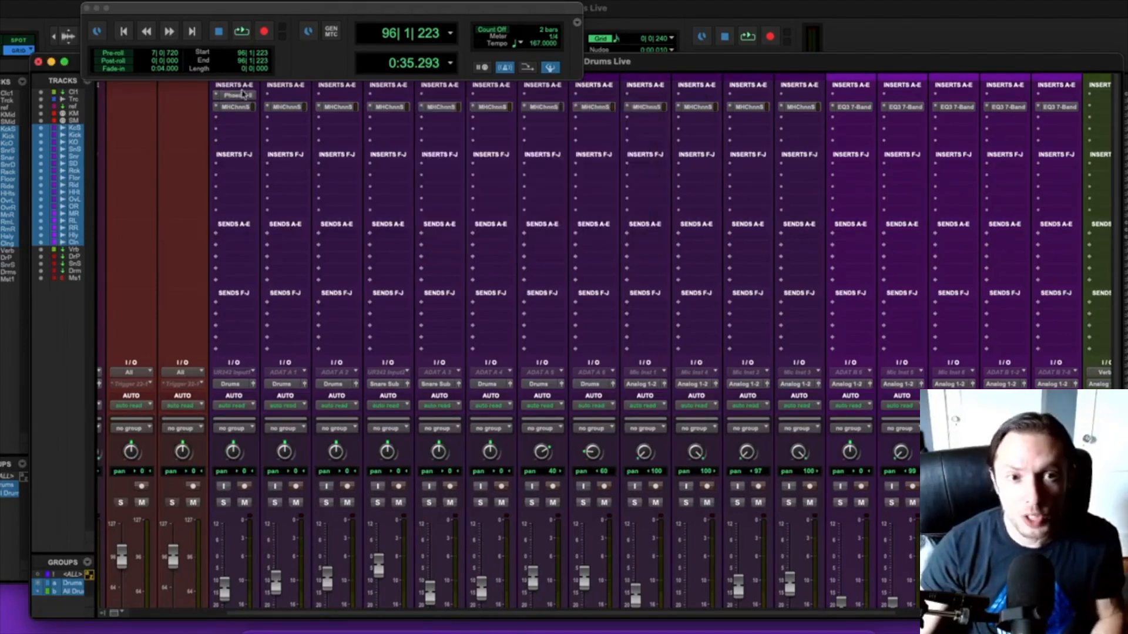
Copy Phoenix II from Kick Samp to Kick's first insert slot, and play back with both tracks soloed.
{"action": "left_click_drag", "start_coordinate": [278, 96], "coordinate": [278, 96]}
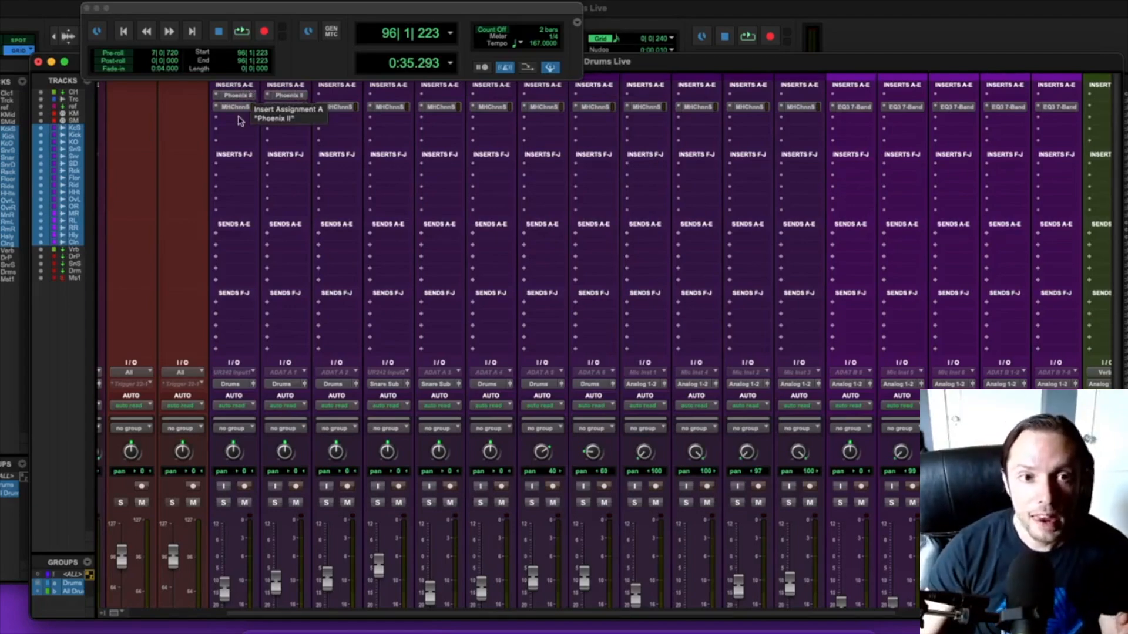
{"action": "scroll", "coordinate": [244, 139], "scroll_direction": "down", "scroll_amount": 5}
{"action": "left_click", "coordinate": [223, 341]}
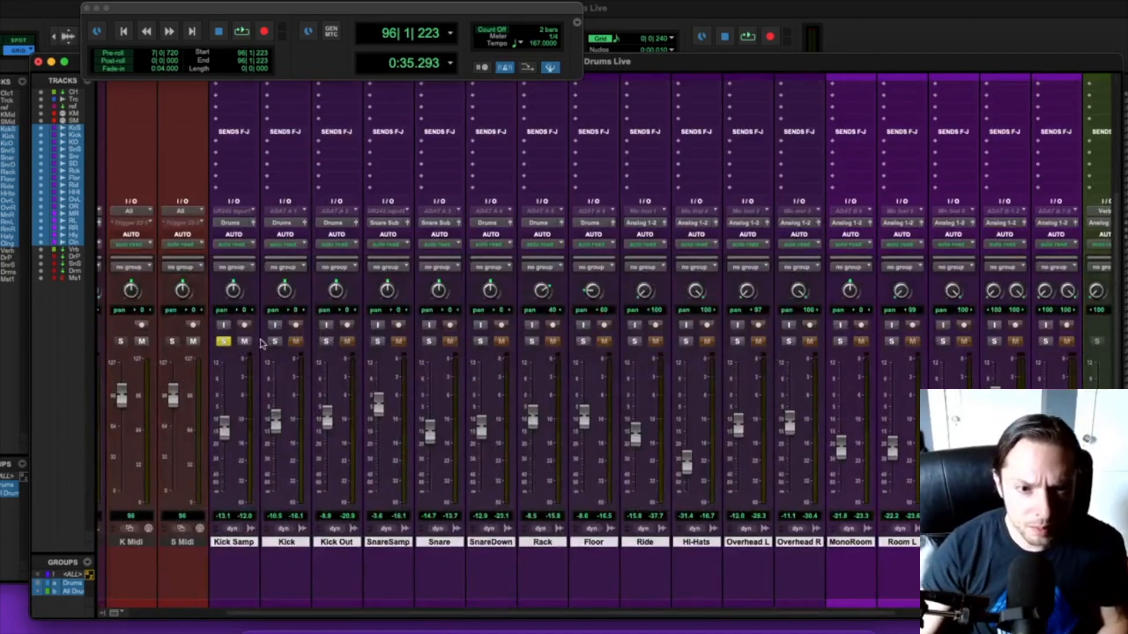
{"action": "left_click", "coordinate": [274, 341]}
{"action": "key", "text": "space"}
Set Kick Samp's Phoenix II to process 82.06 and output trim -1.26, and copy it to Kick again.
{"action": "scroll", "coordinate": [237, 136], "scroll_direction": "up", "scroll_amount": 5}
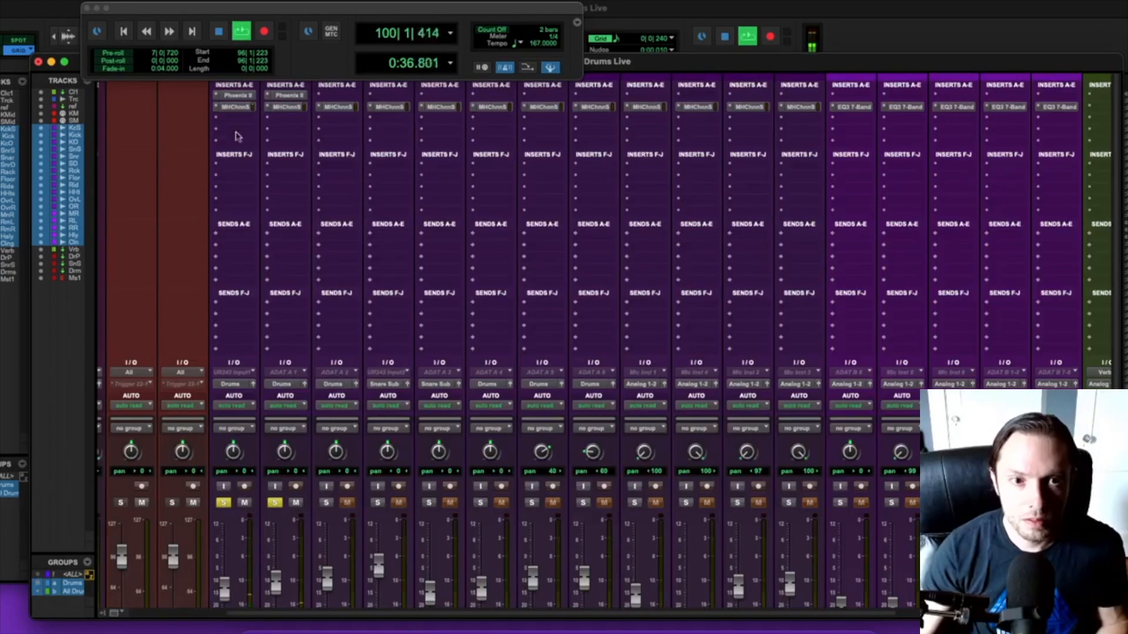
{"action": "left_click", "coordinate": [235, 96]}
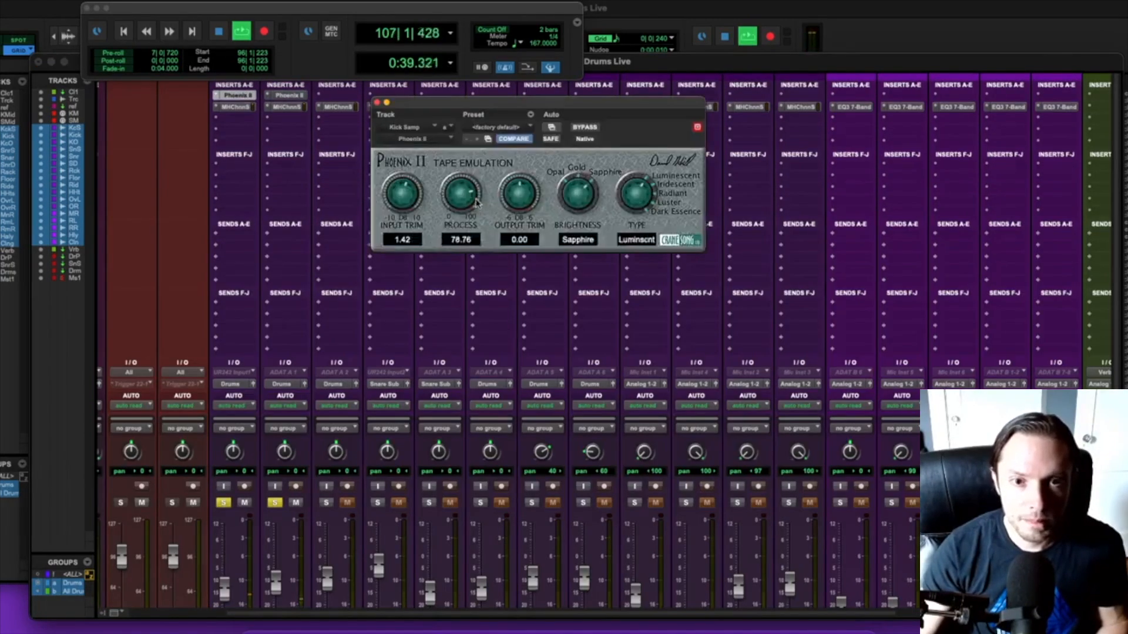
{"action": "key", "text": "space"}
{"action": "left_click_drag", "start_coordinate": [248, 94], "coordinate": [266, 95]}
{"action": "left_click_drag", "start_coordinate": [460, 202], "coordinate": [512, 191]}
{"action": "left_click_drag", "start_coordinate": [242, 94], "coordinate": [275, 97]}
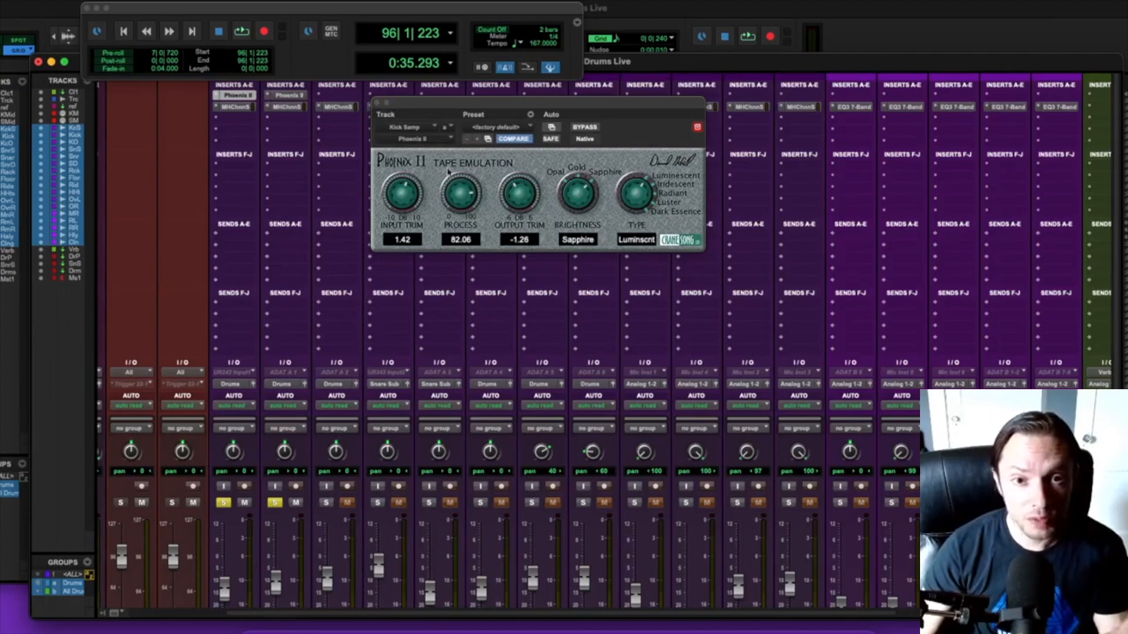
{"action": "left_click", "coordinate": [377, 103]}
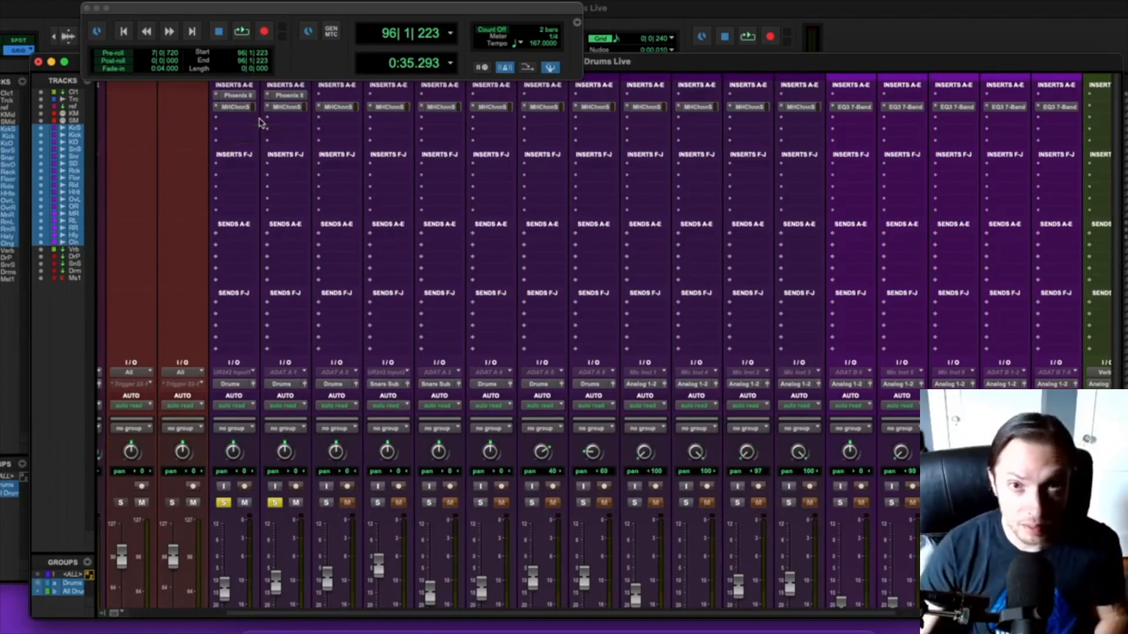
Compare the soloed kick tracks during playback with Phoenix II bypassed and re-enabled on both Kick Samp and Kick.
{"action": "key", "text": "space"}
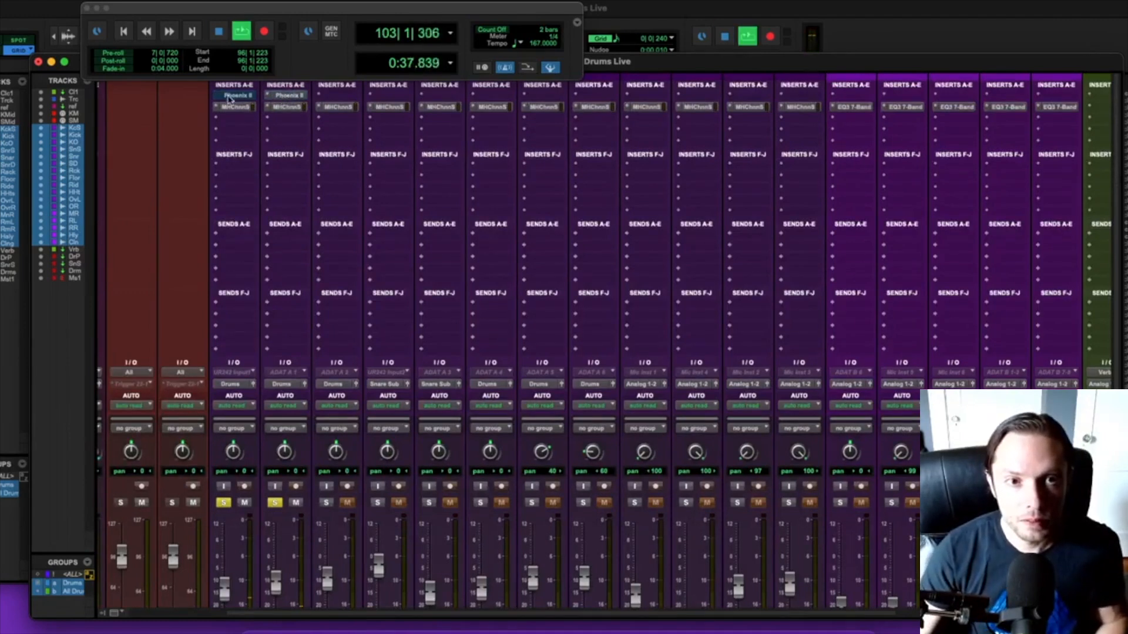
{"action": "left_click", "coordinate": [232, 97], "text": "super"}
{"action": "left_click", "coordinate": [278, 97], "text": "super"}
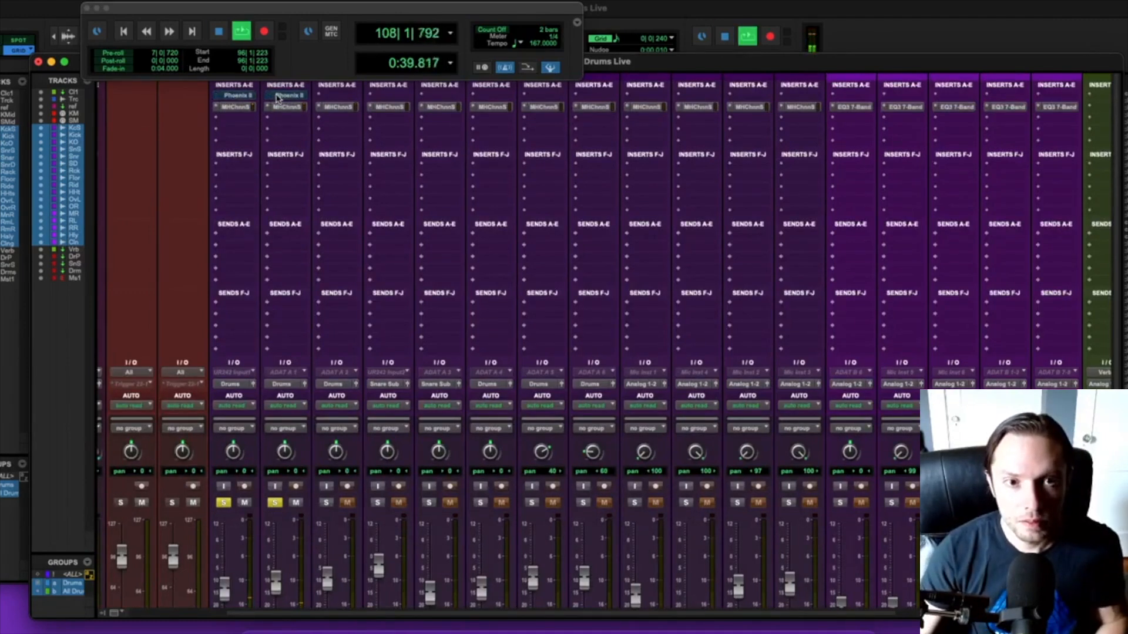
{"action": "left_click", "coordinate": [278, 97], "text": "super"}
{"action": "left_click", "coordinate": [247, 97], "text": "super"}
{"action": "key", "text": "space"}
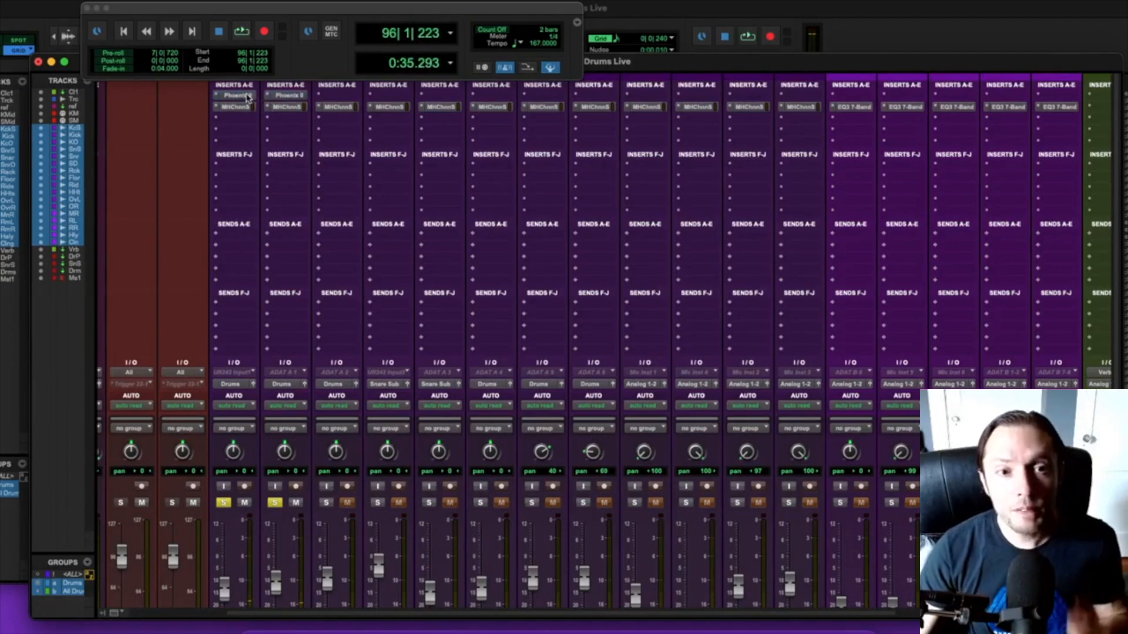
Review the Phoenix II settings on Kick Samp, close the plug-in and look over the drum faders.
{"action": "left_click", "coordinate": [247, 98]}
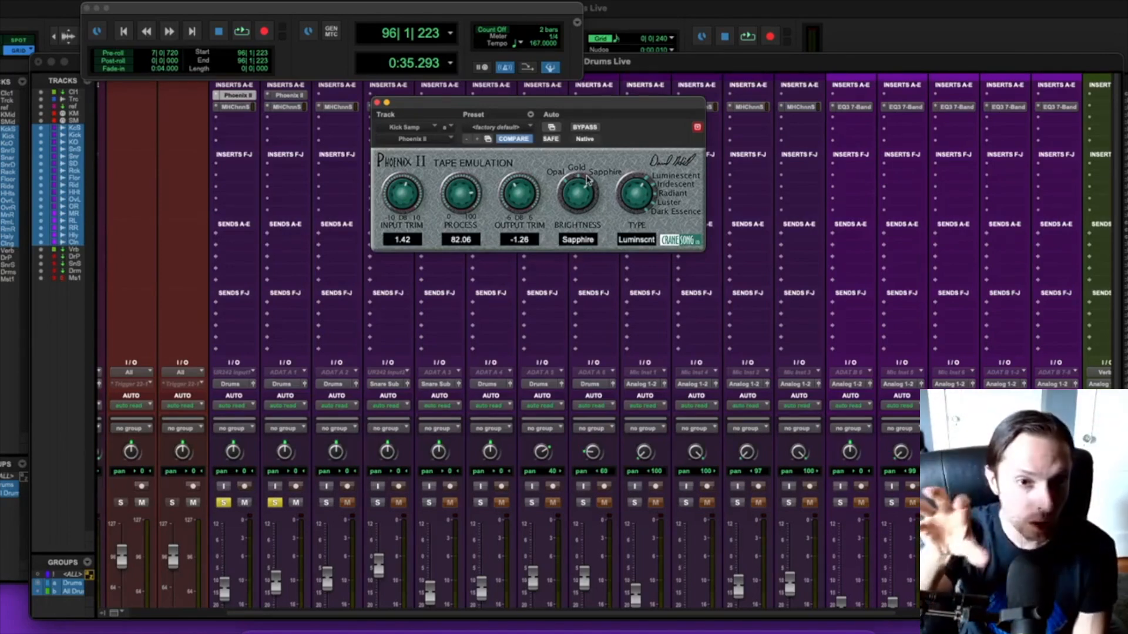
{"action": "scroll", "coordinate": [242, 119], "scroll_direction": "down", "scroll_amount": 10}
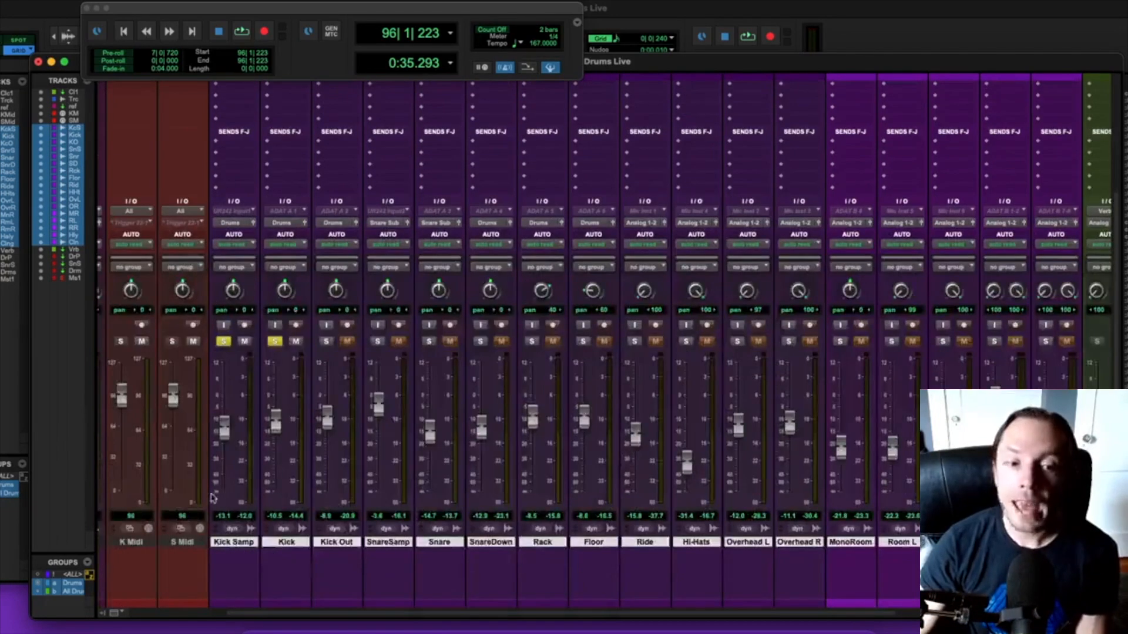
{"action": "scroll", "coordinate": [238, 371], "scroll_direction": "up", "scroll_amount": 5}
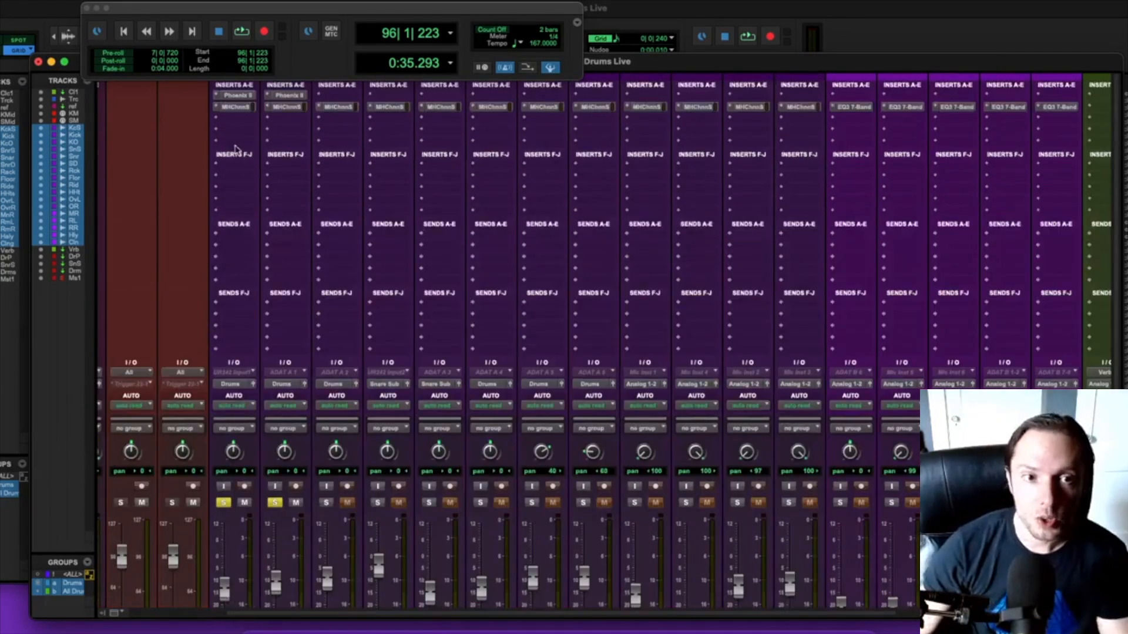
Insert a mono SSLEQ in Kick Samp's third slot and boost the HMF band by 1.84 dB at 6.66 kHz.
{"action": "left_click", "coordinate": [246, 117]}
{"action": "mouse_move", "coordinate": [254, 117]}
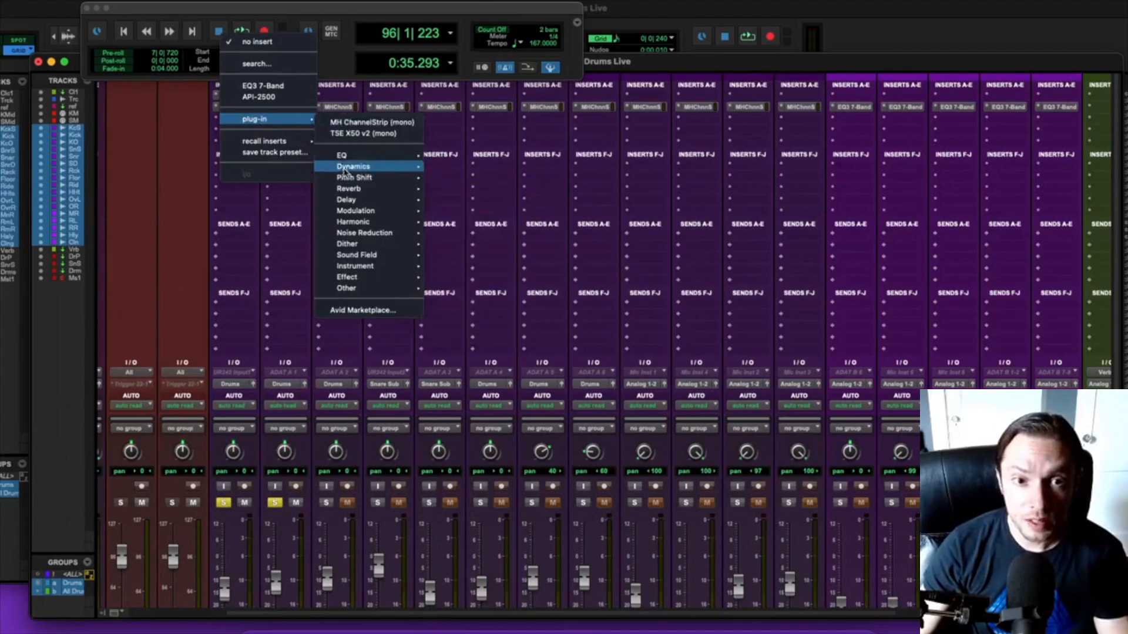
{"action": "mouse_move", "coordinate": [352, 155]}
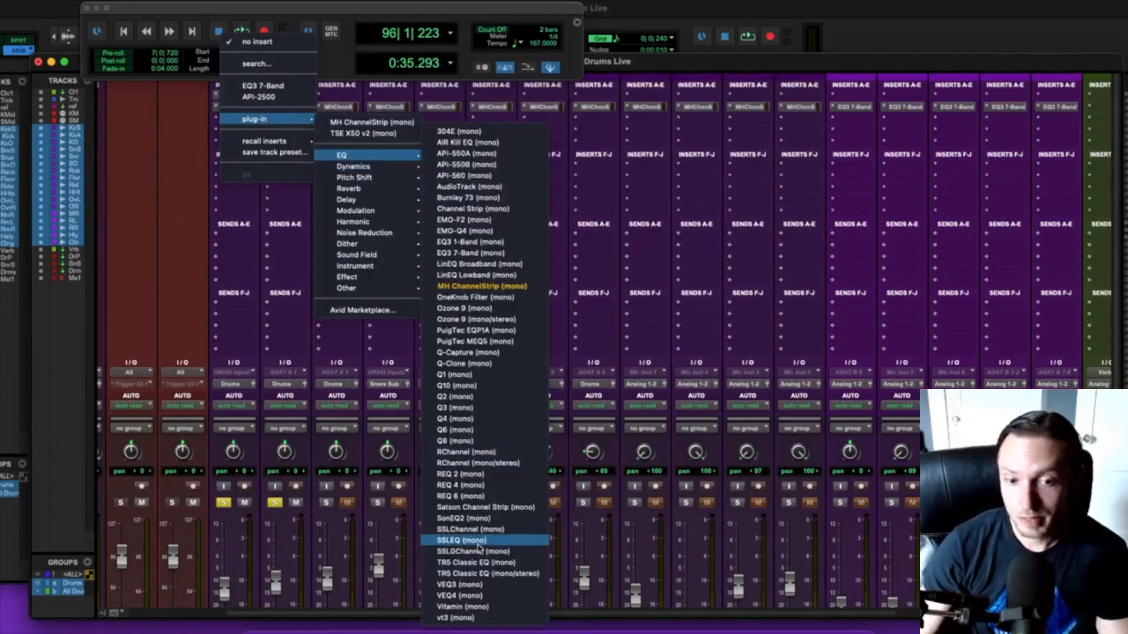
{"action": "left_click", "coordinate": [461, 541]}
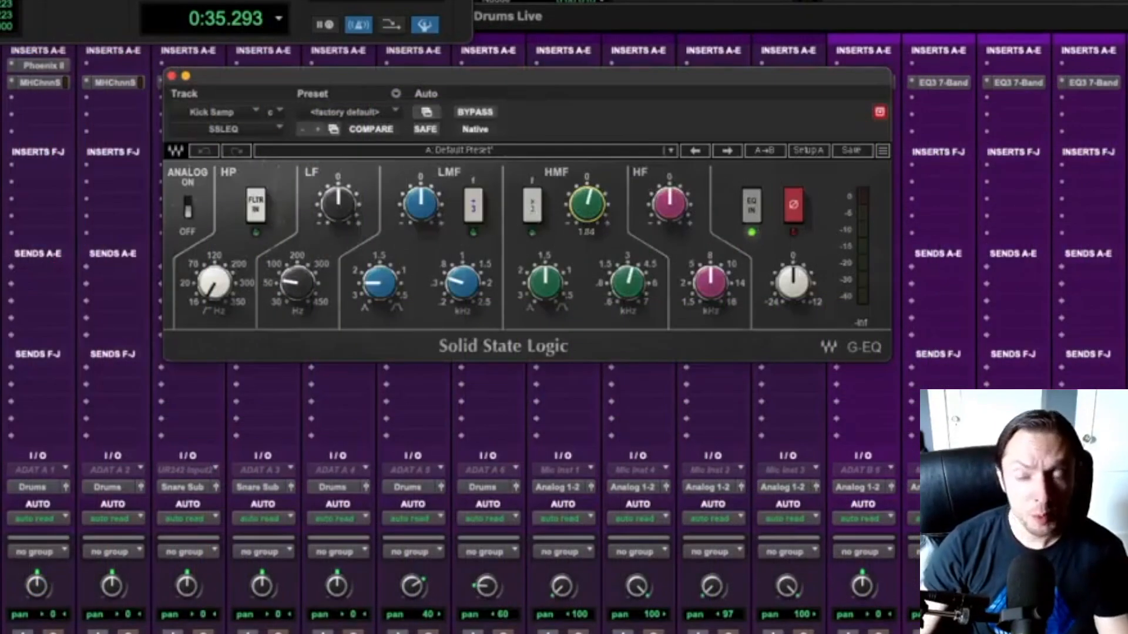
{"action": "left_click_drag", "start_coordinate": [592, 212], "coordinate": [592, 210]}
{"action": "left_click_drag", "start_coordinate": [624, 280], "coordinate": [627, 300]}
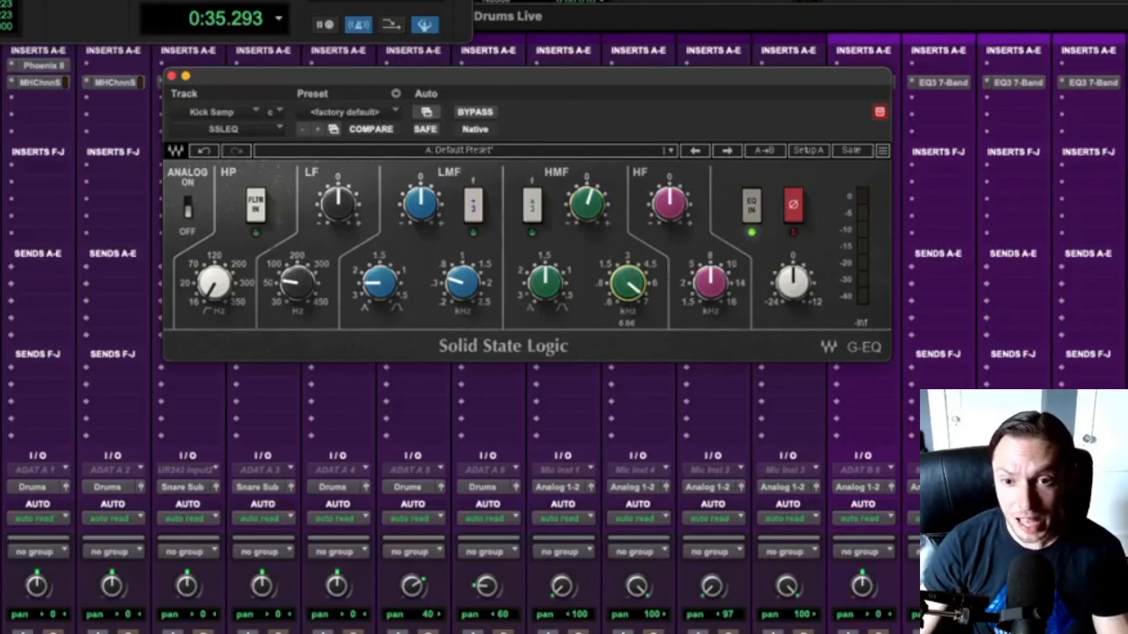
{"action": "left_click", "coordinate": [587, 205]}
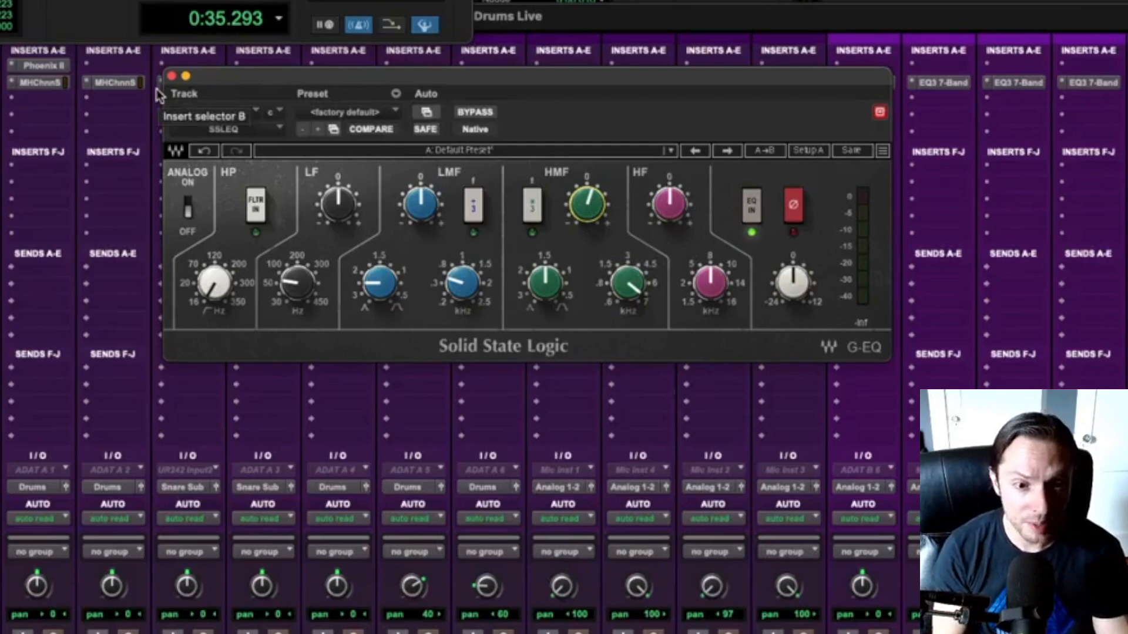
Compare the kick with SSLEQ bypassed and re-enabled during playback, and close the plug-in.
{"action": "left_click", "coordinate": [470, 116]}
{"action": "left_click", "coordinate": [470, 117]}
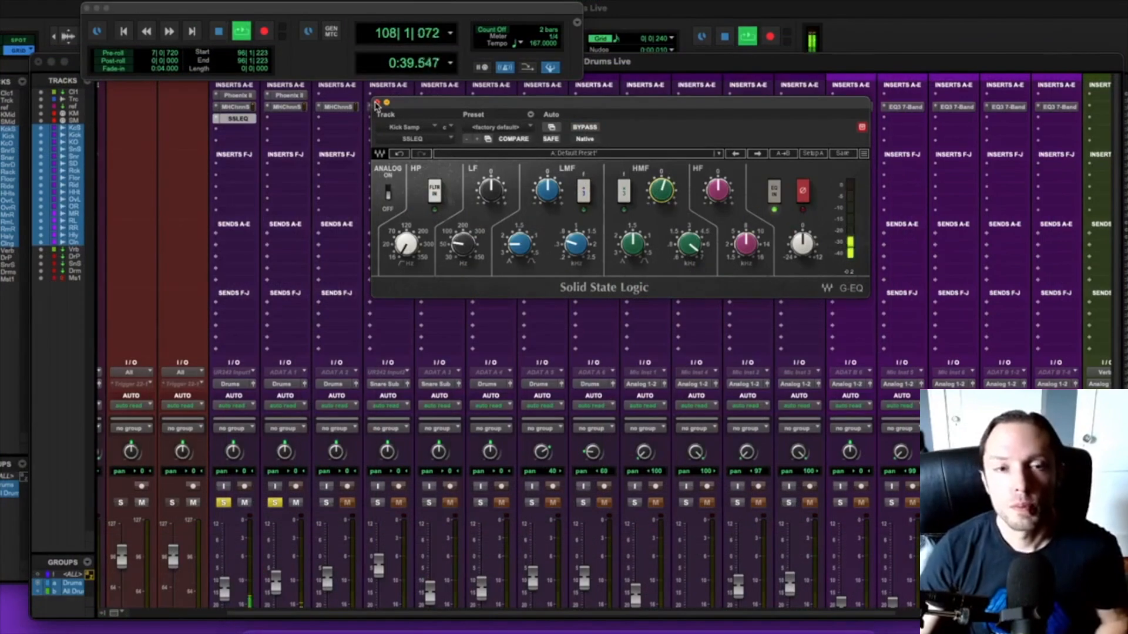
{"action": "key", "text": "super+w"}
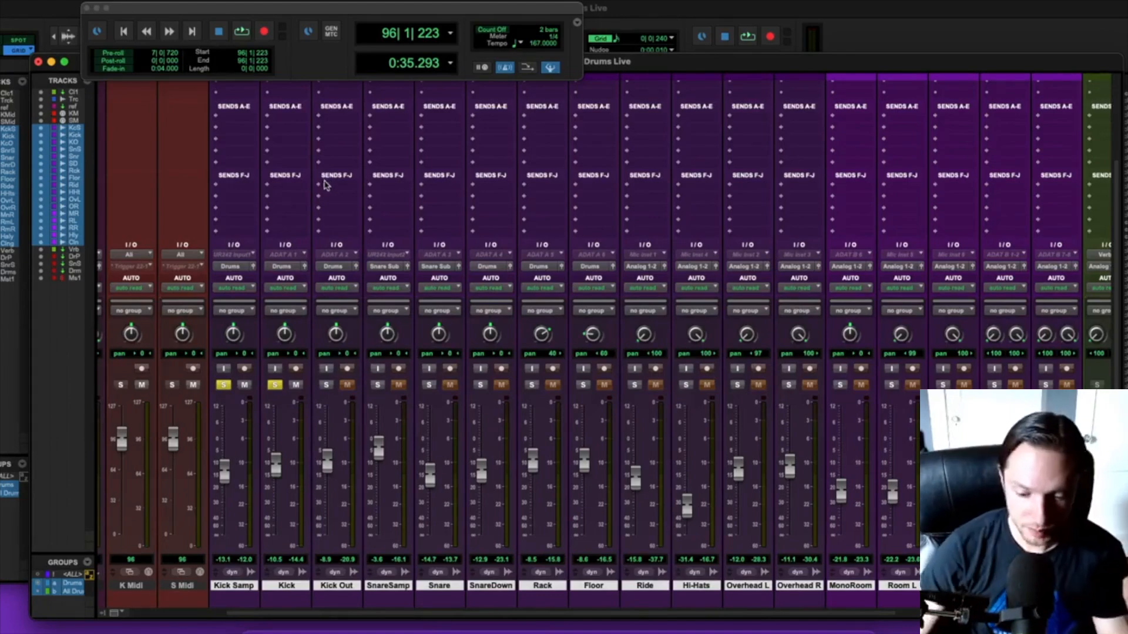
Unsolo Kick Samp and Kick, and lower Kick Out's fader to -15.6 dB.
{"action": "left_click", "coordinate": [222, 388]}
{"action": "left_click", "coordinate": [273, 386]}
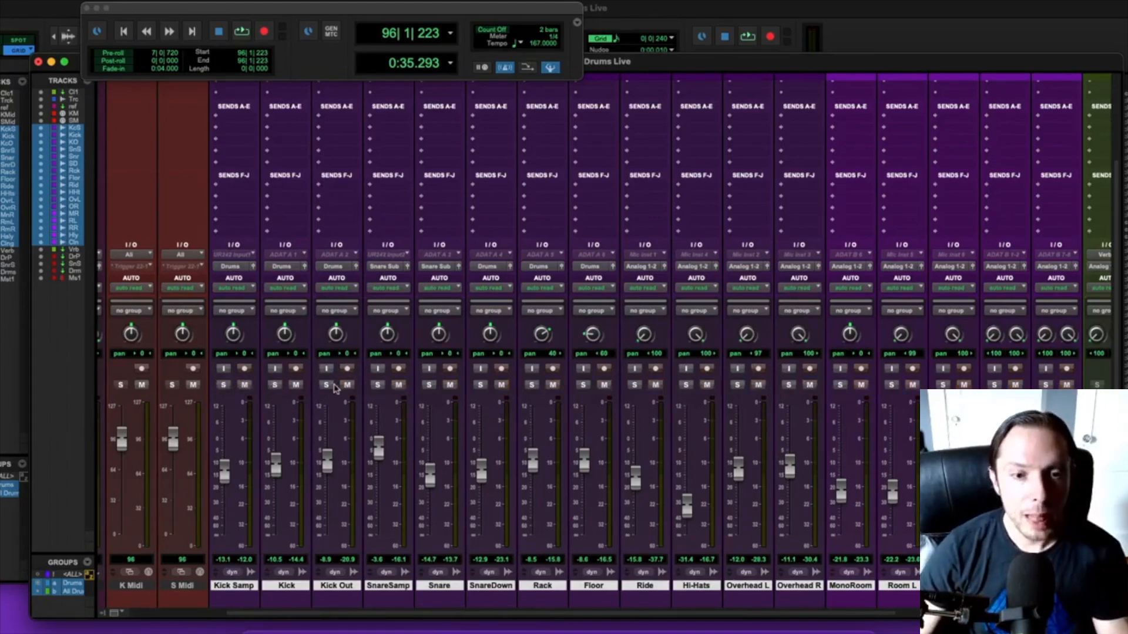
{"action": "scroll", "coordinate": [325, 294], "scroll_direction": "up", "scroll_amount": 4}
{"action": "scroll", "coordinate": [318, 223], "scroll_direction": "down", "scroll_amount": 5}
{"action": "left_click_drag", "start_coordinate": [327, 418], "coordinate": [327, 434]}
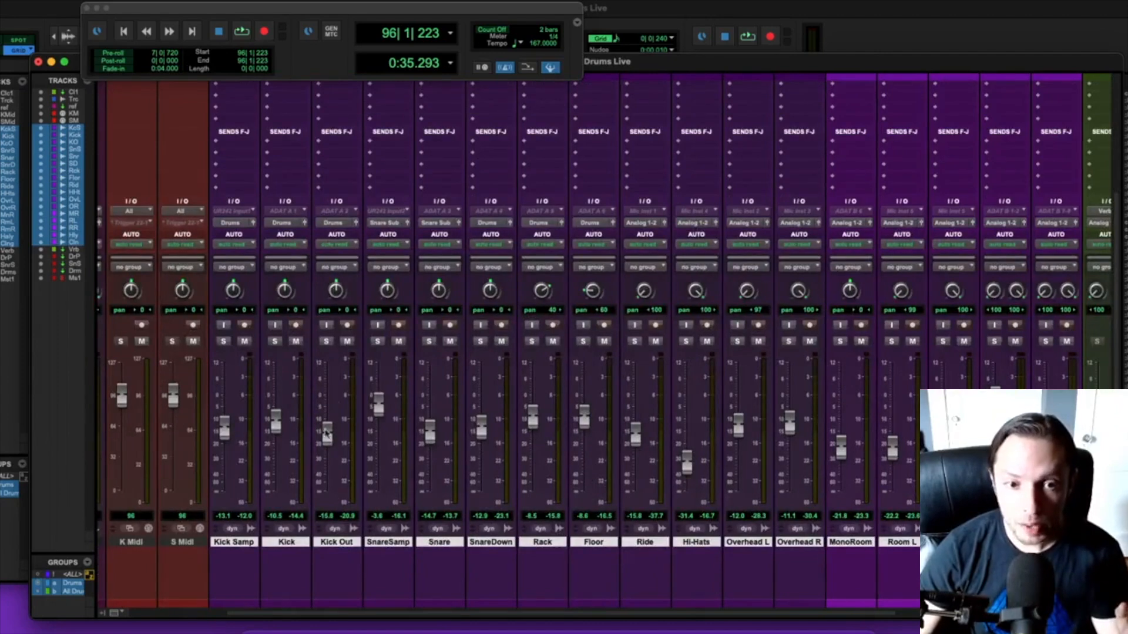
Solo Kick Samp, Kick and Kick Out, start playback and raise Kick Out's fader to -11.3 dB.
{"action": "left_click", "coordinate": [224, 341]}
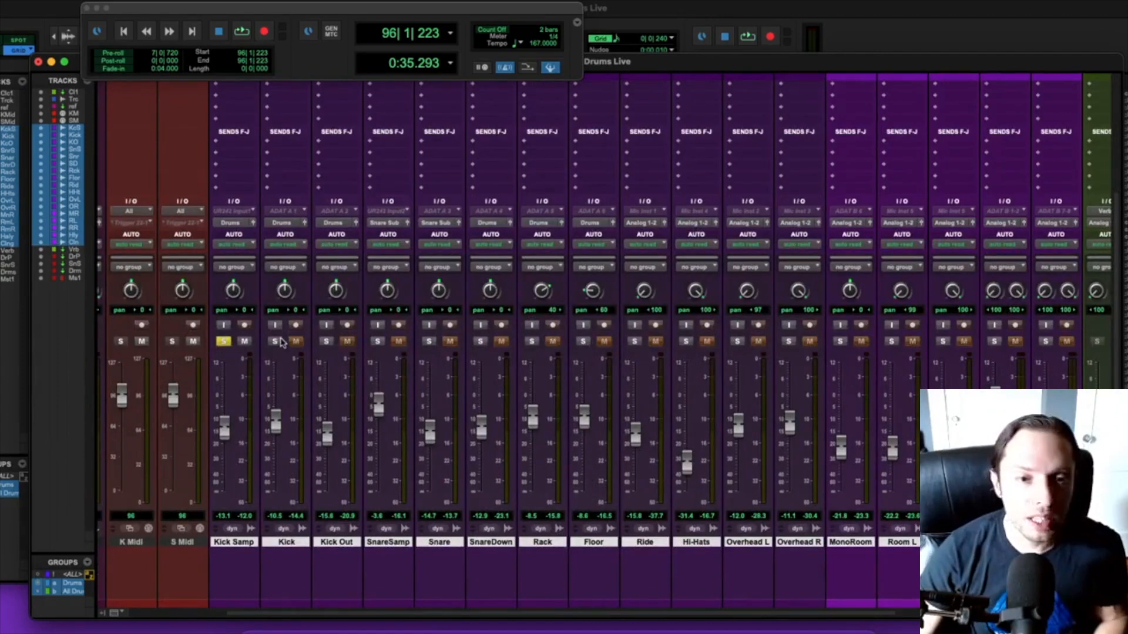
{"action": "left_click", "coordinate": [274, 341]}
{"action": "left_click", "coordinate": [326, 341]}
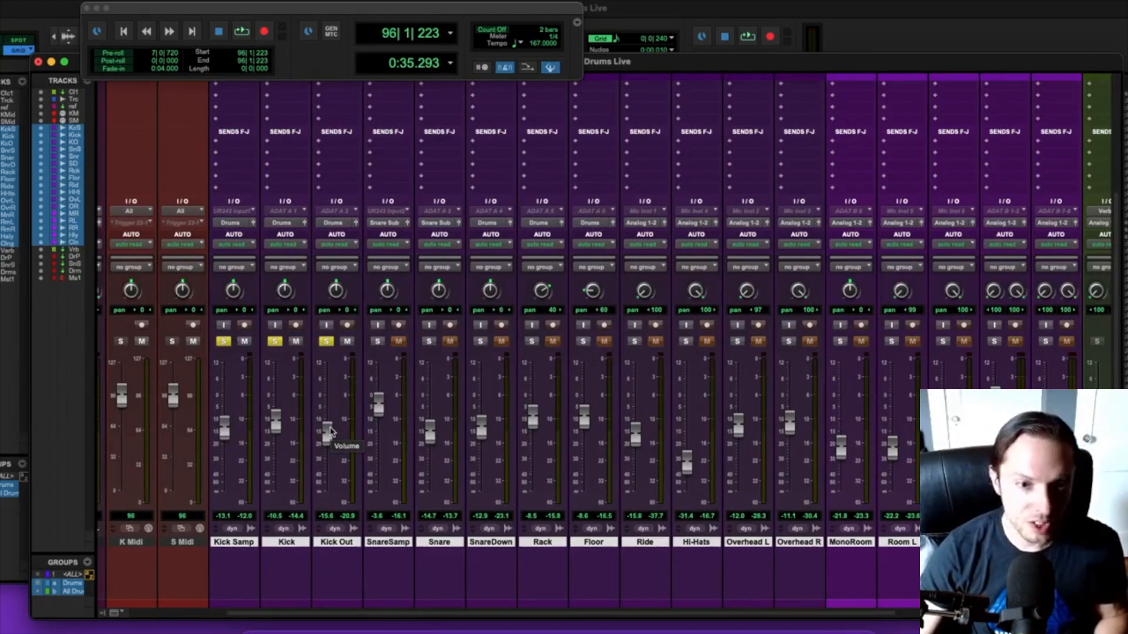
{"action": "key", "text": "space"}
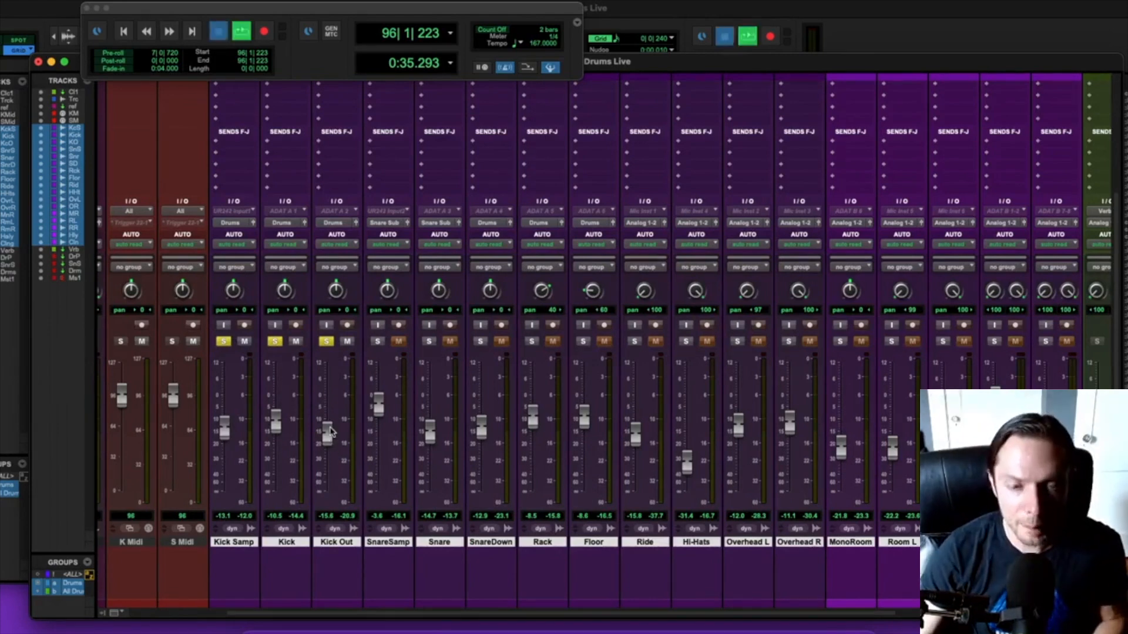
{"action": "mouse_move", "coordinate": [330, 433]}
{"action": "left_mouse_down"}
{"action": "mouse_move", "coordinate": [332, 405]}
{"action": "mouse_move", "coordinate": [331, 420]}
{"action": "left_mouse_up"}
Check Kick's ChannelStrip settings during playback, and compare the soloed kicks with Kick Out muted and unmuted.
{"action": "scroll", "coordinate": [295, 227], "scroll_direction": "up", "scroll_amount": 5}
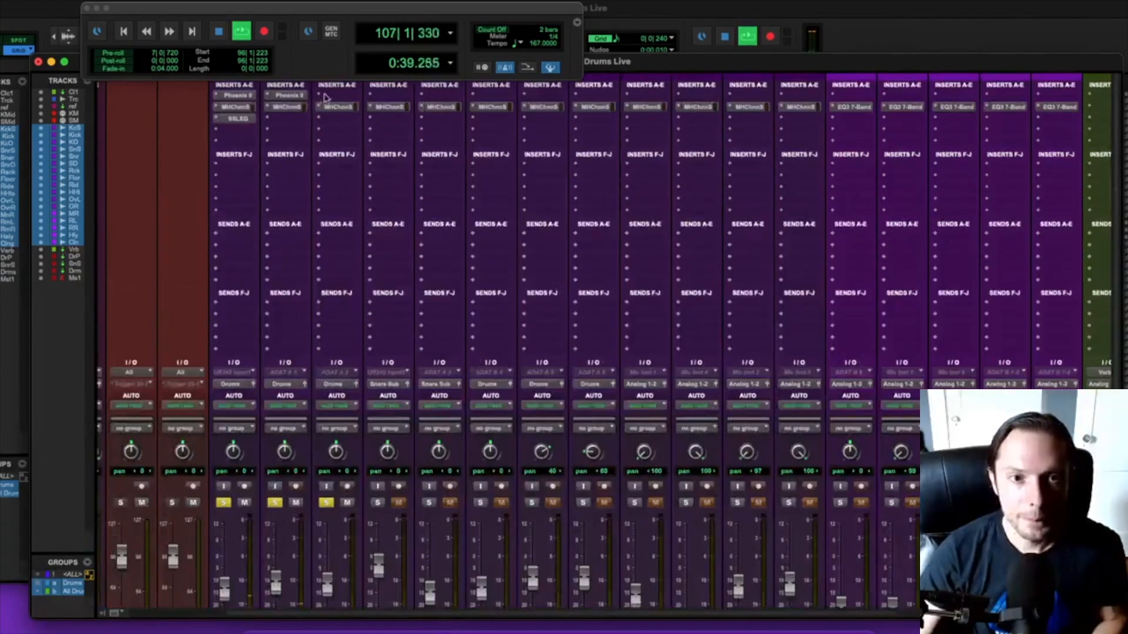
{"action": "left_click", "coordinate": [286, 107]}
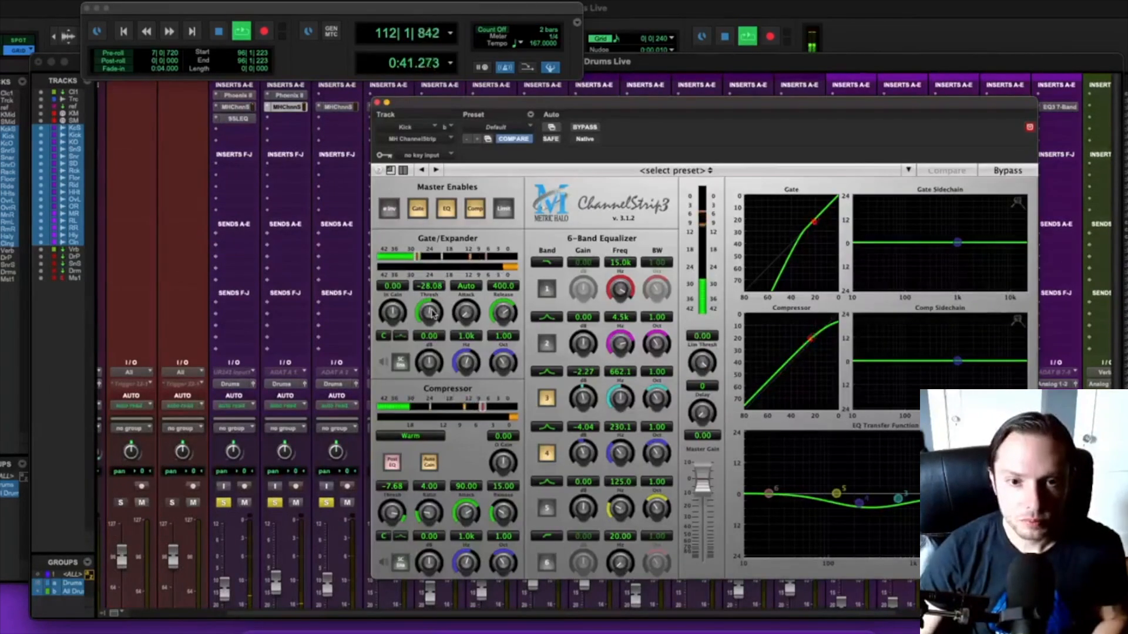
{"action": "left_click", "coordinate": [377, 103]}
{"action": "scroll", "coordinate": [353, 293], "scroll_direction": "down", "scroll_amount": 5}
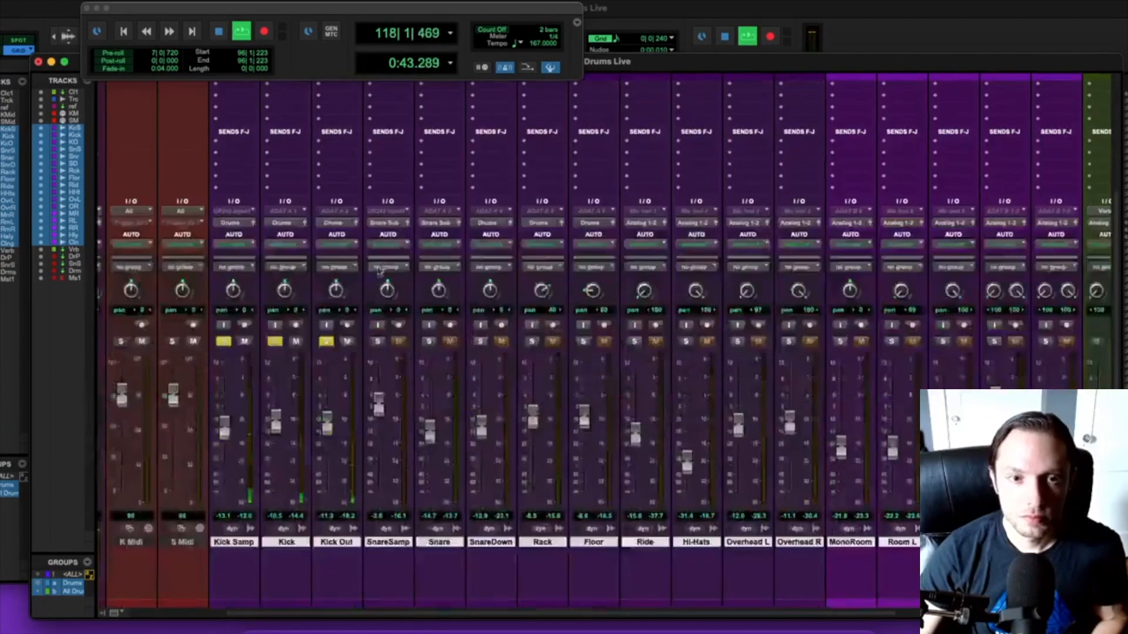
{"action": "left_click", "coordinate": [347, 341]}
{"action": "left_click", "coordinate": [348, 342]}
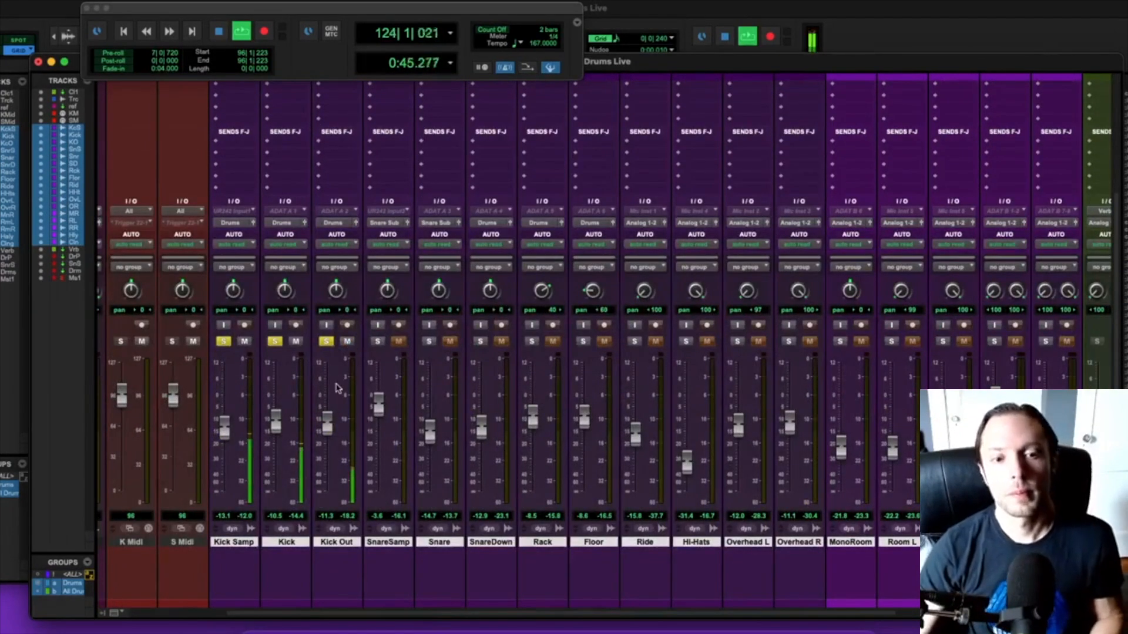
Stop playback, unsolo all three kick tracks and lower Kick Out's fader to -13.7 dB.
{"action": "key", "text": "space"}
{"action": "left_click", "coordinate": [325, 341]}
{"action": "left_click", "coordinate": [275, 341]}
{"action": "left_click", "coordinate": [223, 341]}
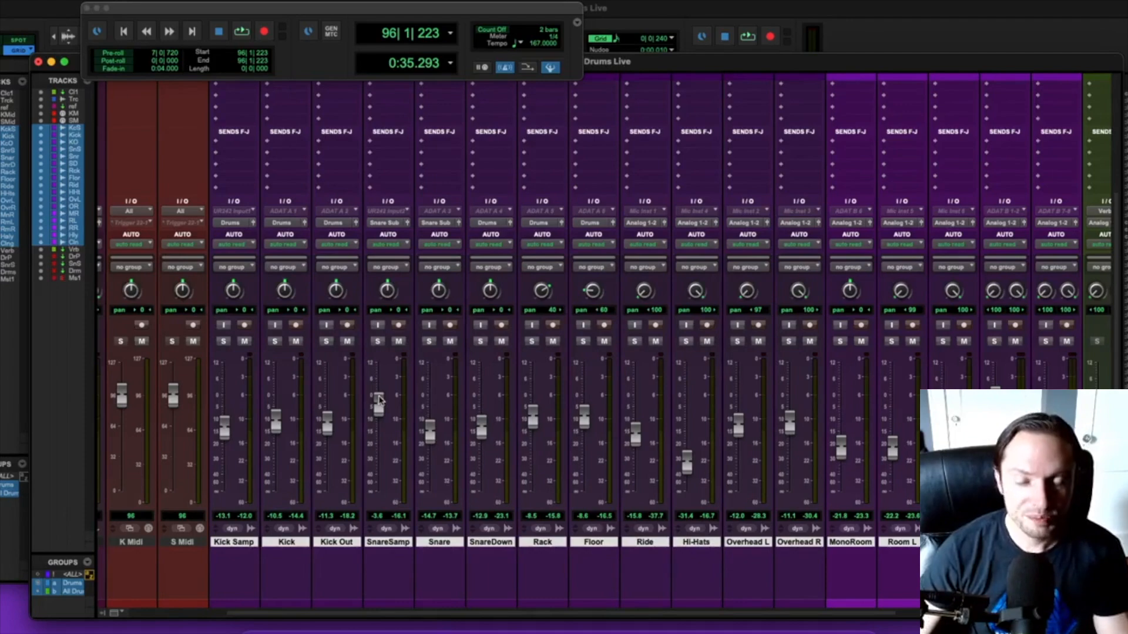
{"action": "scroll", "coordinate": [370, 353], "scroll_direction": "up", "scroll_amount": 5}
{"action": "scroll", "coordinate": [367, 343], "scroll_direction": "down", "scroll_amount": 5}
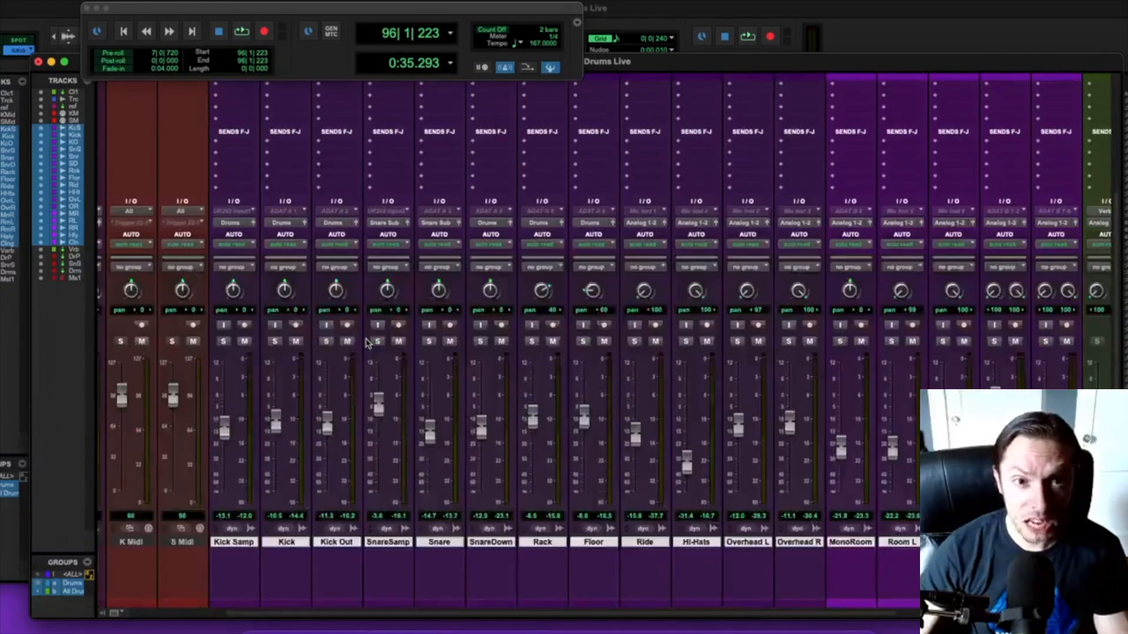
{"action": "scroll", "coordinate": [367, 343], "scroll_direction": "up", "scroll_amount": 5}
{"action": "scroll", "coordinate": [366, 343], "scroll_direction": "down", "scroll_amount": 5}
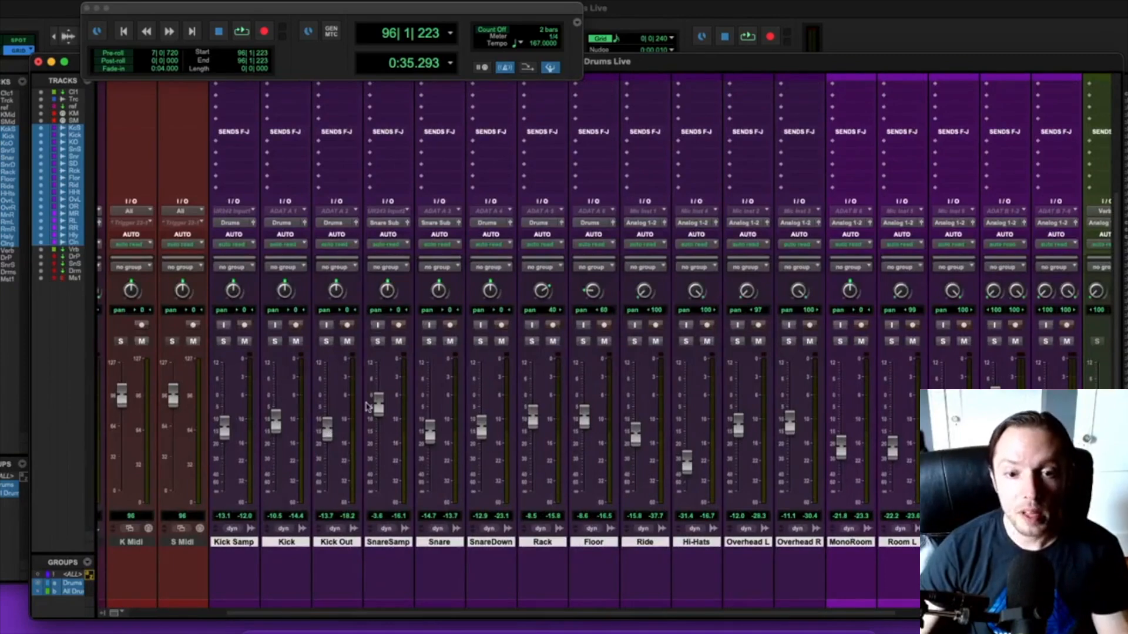
Start playback of the full kit and cut band 4 of SnareSamp's ChannelStrip EQ by 4.29 dB at 508.3 Hz.
{"action": "scroll", "coordinate": [376, 360], "scroll_direction": "up", "scroll_amount": 5}
{"action": "scroll", "coordinate": [380, 356], "scroll_direction": "down", "scroll_amount": 5}
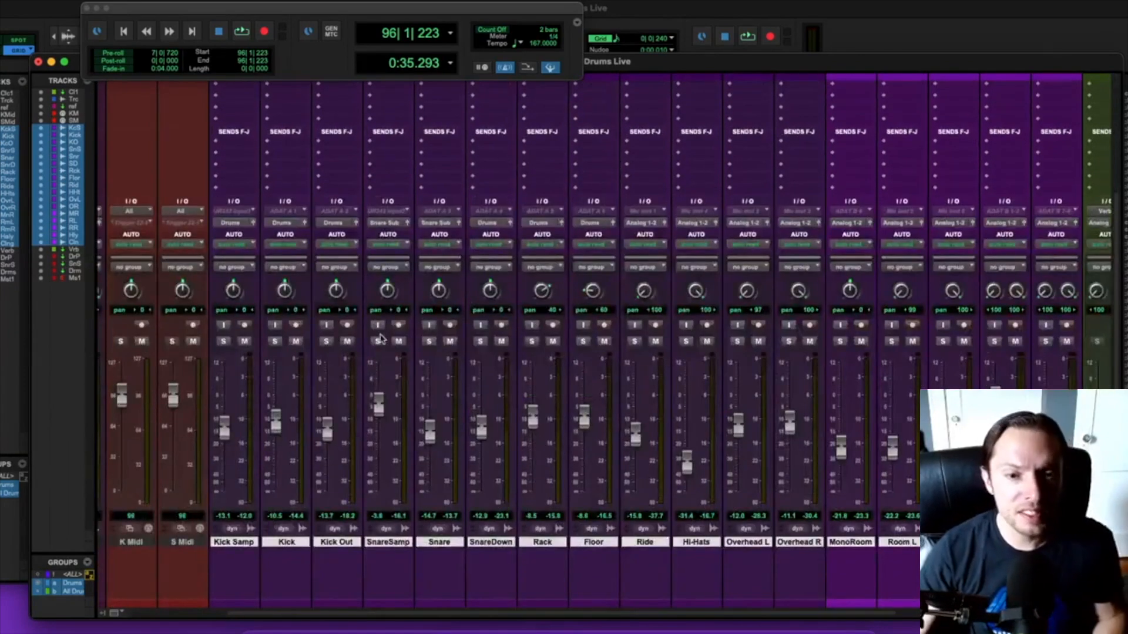
{"action": "scroll", "coordinate": [381, 339], "scroll_direction": "up", "scroll_amount": 5}
{"action": "scroll", "coordinate": [380, 167], "scroll_direction": "down", "scroll_amount": 5}
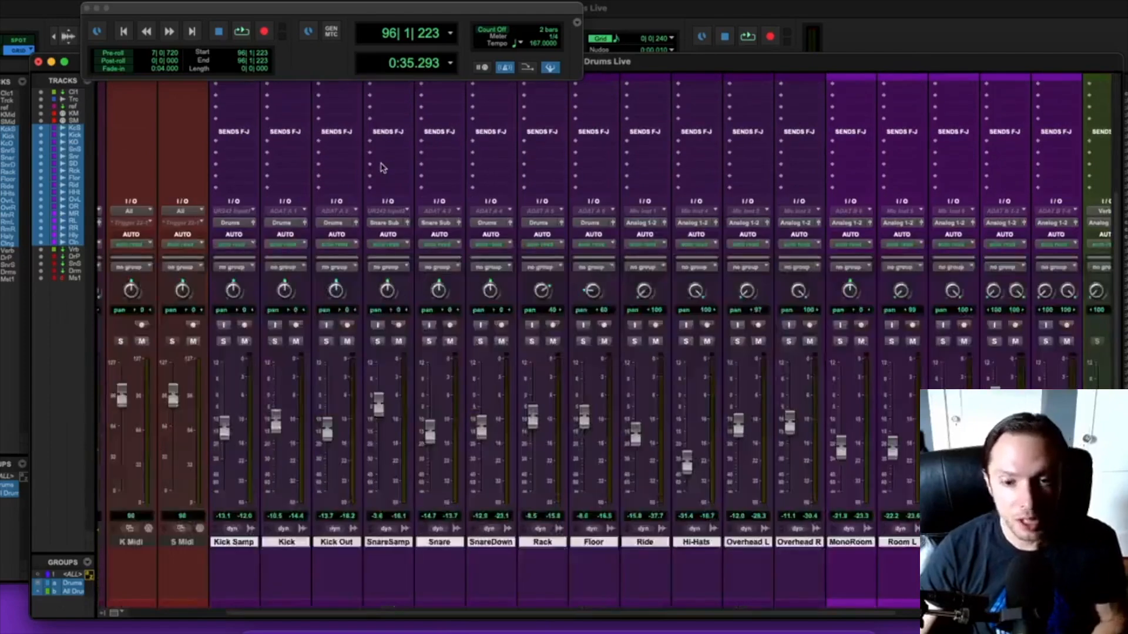
{"action": "key", "text": "space"}
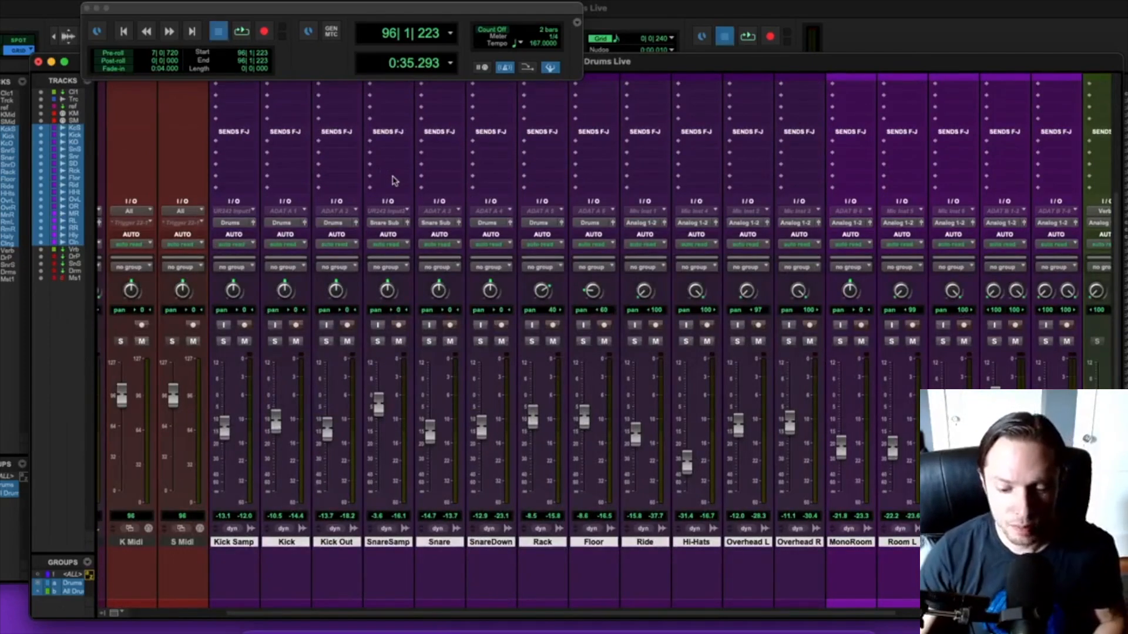
{"action": "scroll", "coordinate": [390, 179], "scroll_direction": "up", "scroll_amount": 5}
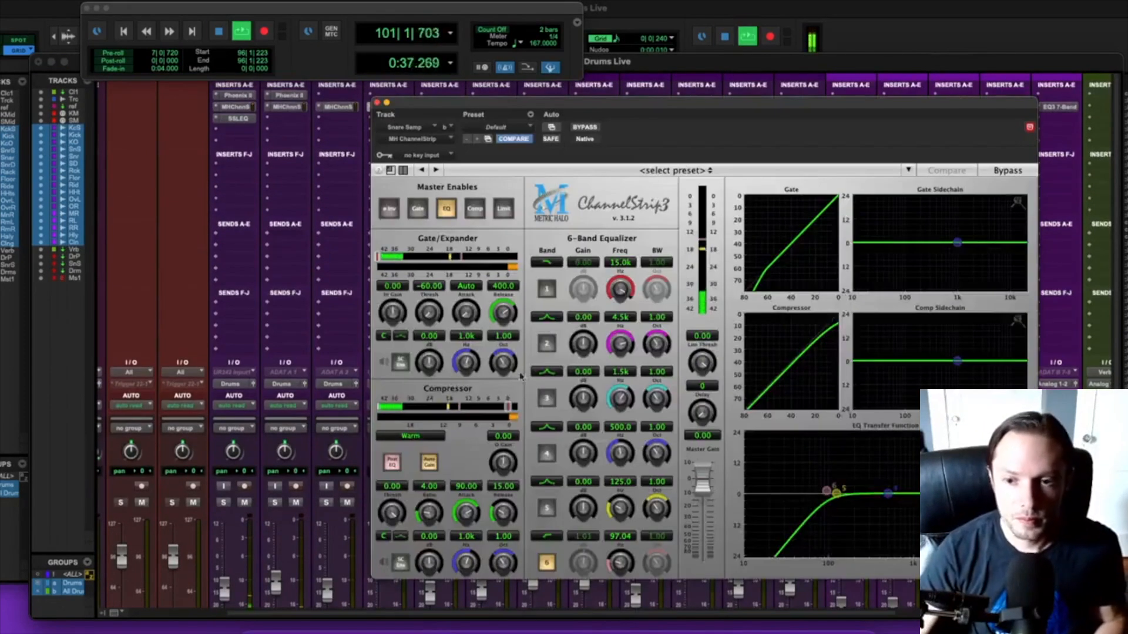
{"action": "left_click_drag", "start_coordinate": [890, 493], "coordinate": [891, 504]}
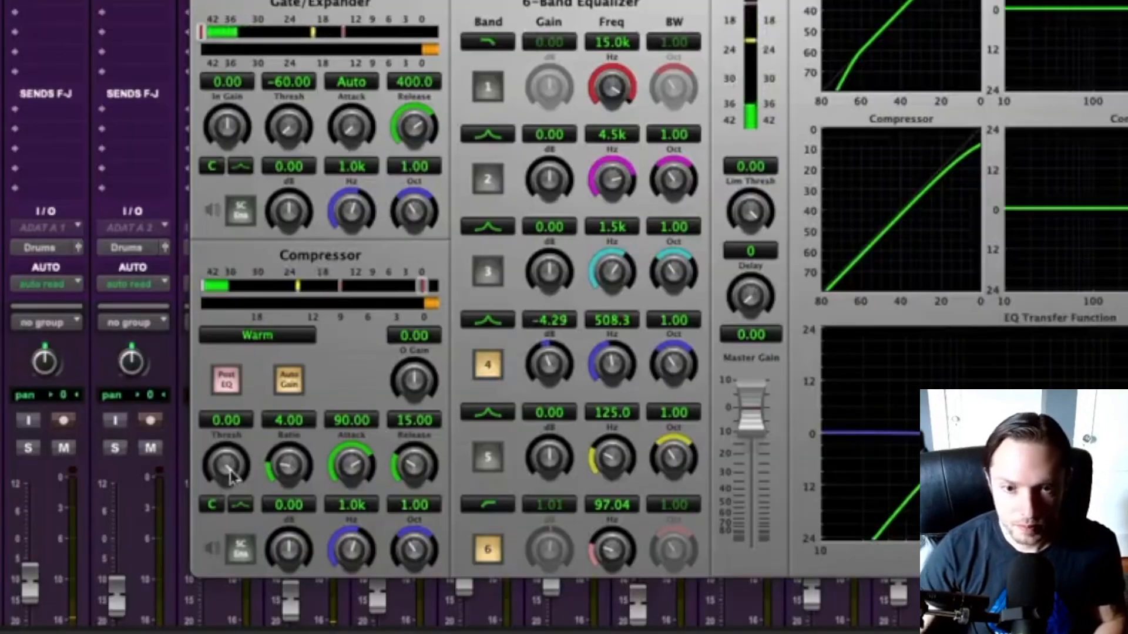
Set SnareSamp's ChannelStrip compressor threshold to -21.36 dB and close the plug-in.
{"action": "left_click_drag", "start_coordinate": [230, 476], "coordinate": [200, 510]}
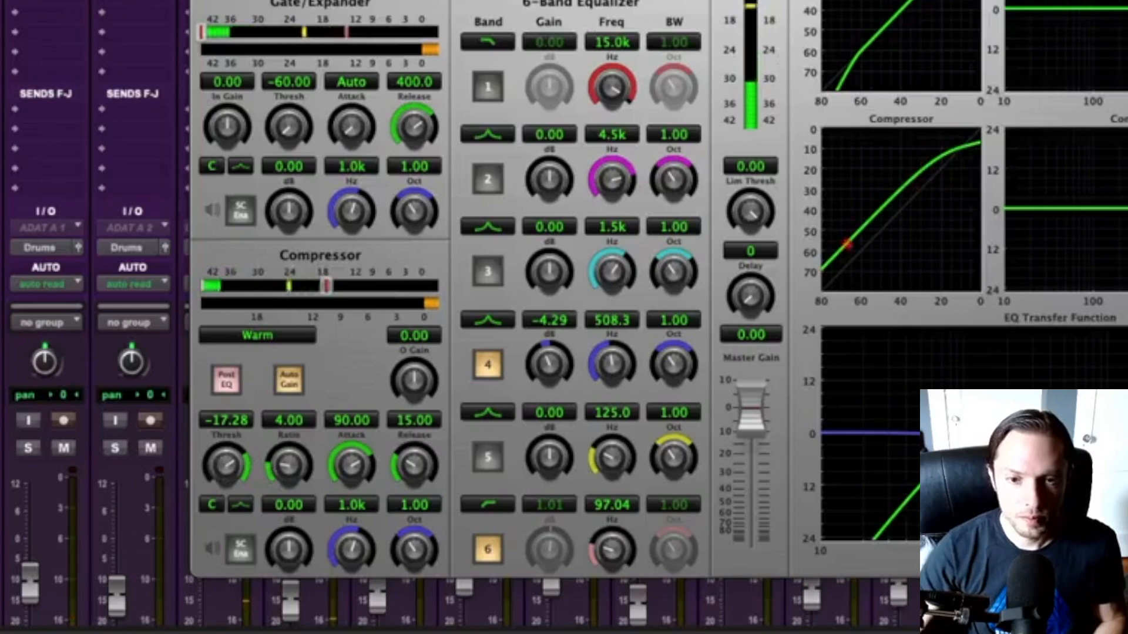
{"action": "left_click_drag", "start_coordinate": [225, 477], "coordinate": [221, 493]}
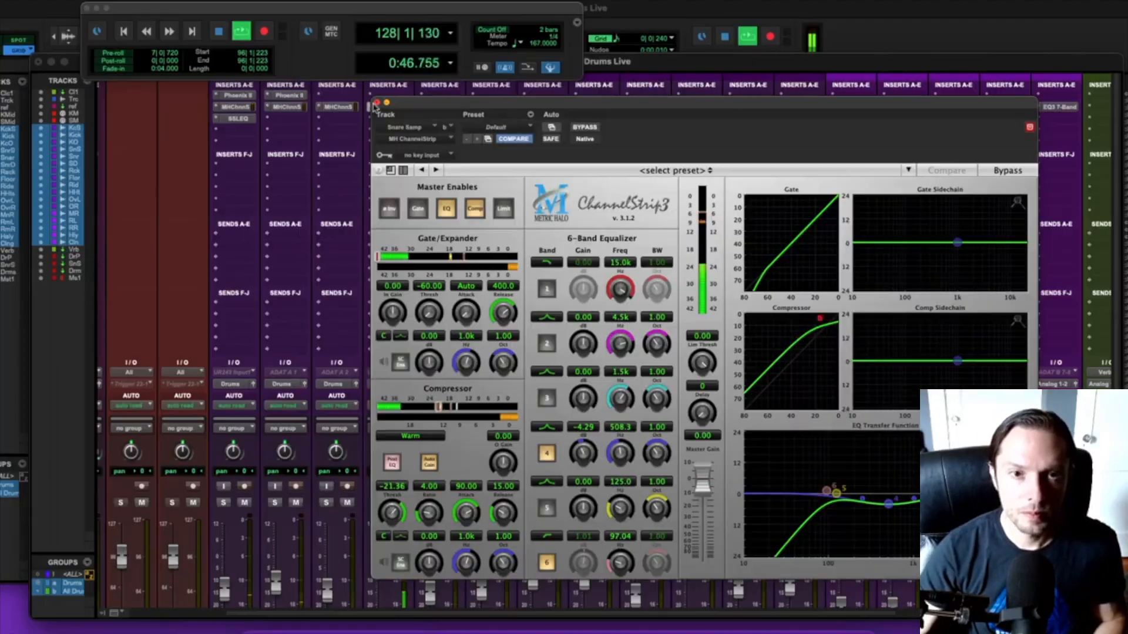
{"action": "left_click", "coordinate": [377, 102]}
In Snare's ChannelStrip, cut EQ band 4 by 6.31 dB at 473.7 Hz and set the compressor threshold to -8.88 dB, then close it.
{"action": "left_click", "coordinate": [440, 107]}
{"action": "left_click_drag", "start_coordinate": [886, 493], "coordinate": [886, 509]}
{"action": "left_click_drag", "start_coordinate": [382, 512], "coordinate": [374, 524]}
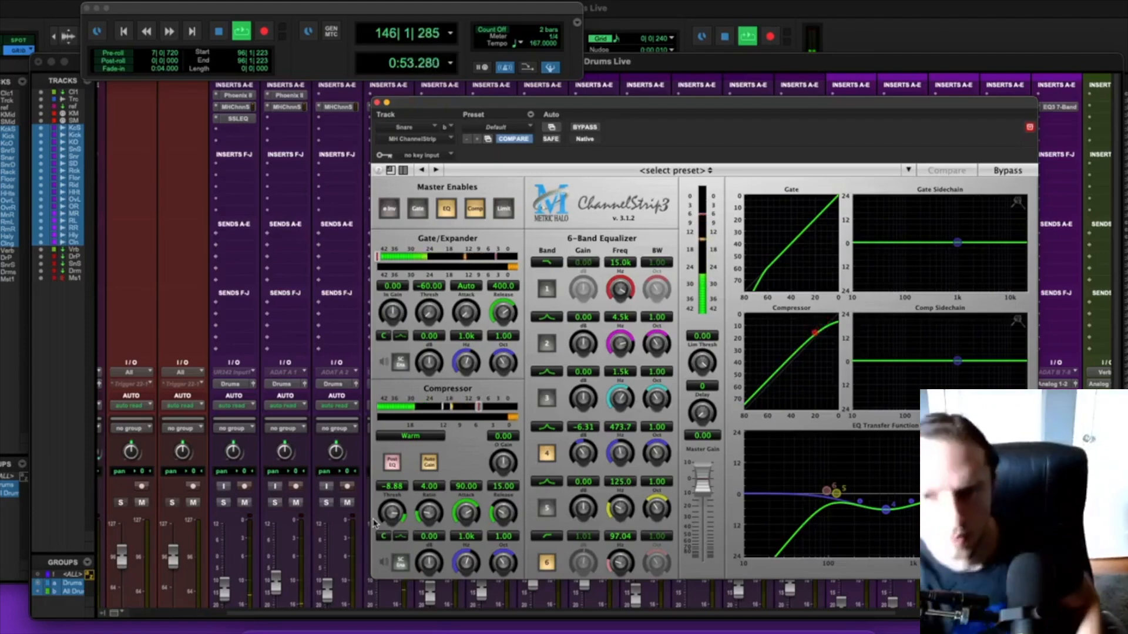
{"action": "left_click_drag", "start_coordinate": [914, 490], "coordinate": [911, 497]}
{"action": "left_click", "coordinate": [375, 104]}
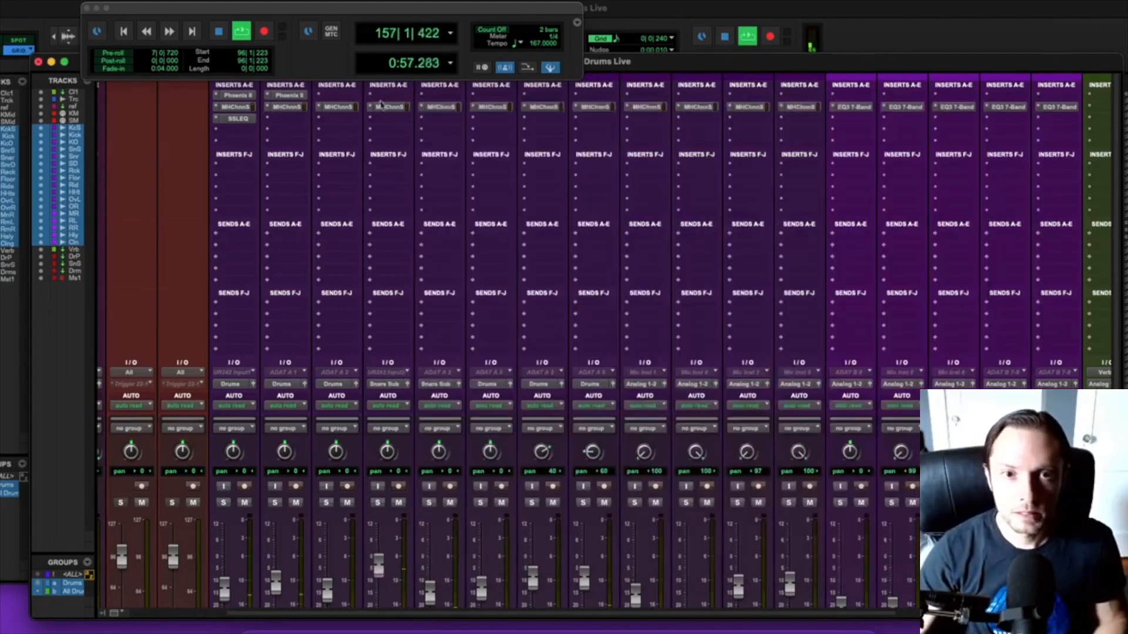
Lower SnareSamp's fader to -5.9 dB during playback, and stop the transport.
{"action": "scroll", "coordinate": [379, 402], "scroll_direction": "down", "scroll_amount": 5}
{"action": "left_click_drag", "start_coordinate": [380, 403], "coordinate": [379, 411]}
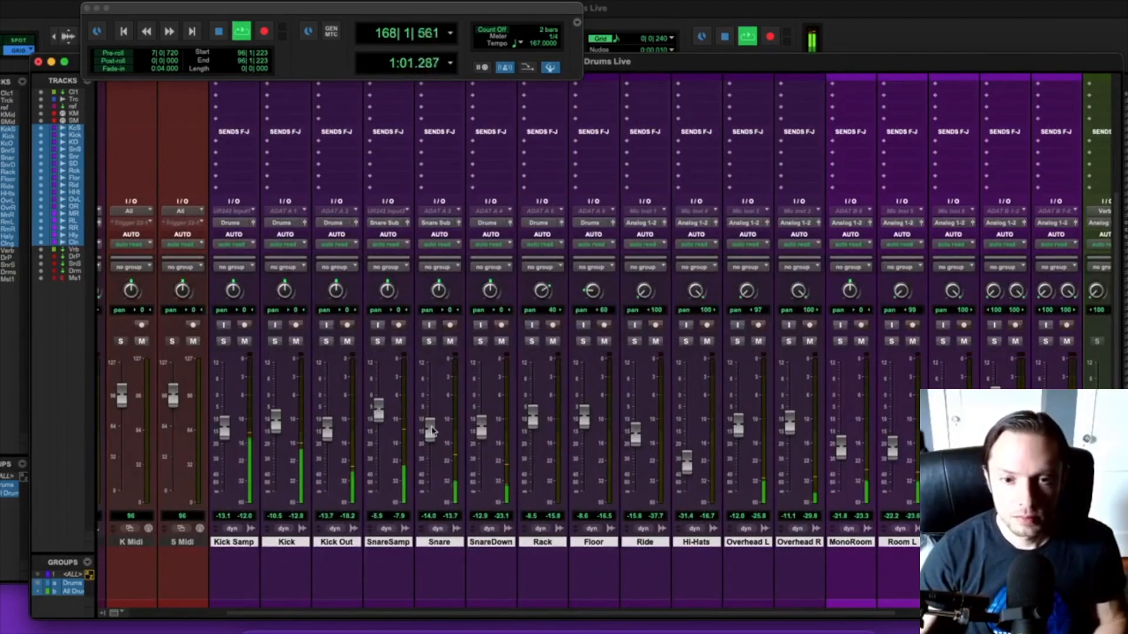
{"action": "key", "text": "space"}
Review the EQ and compressor settings in SnareSamp's ChannelStrip and close it.
{"action": "scroll", "coordinate": [378, 191], "scroll_direction": "up", "scroll_amount": 5}
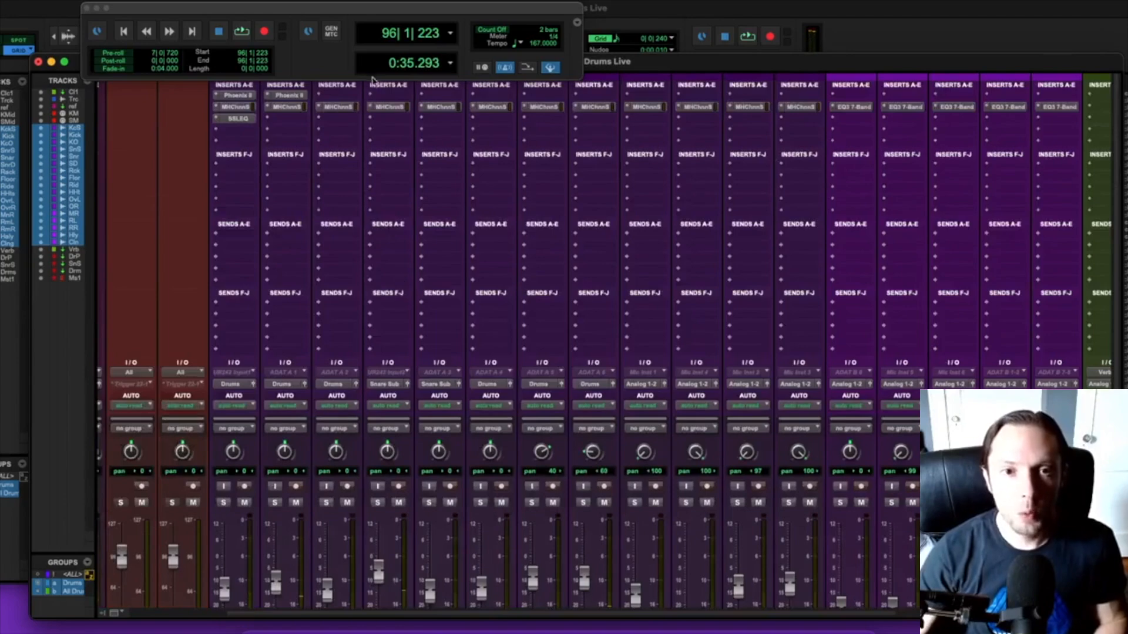
{"action": "left_click", "coordinate": [390, 107]}
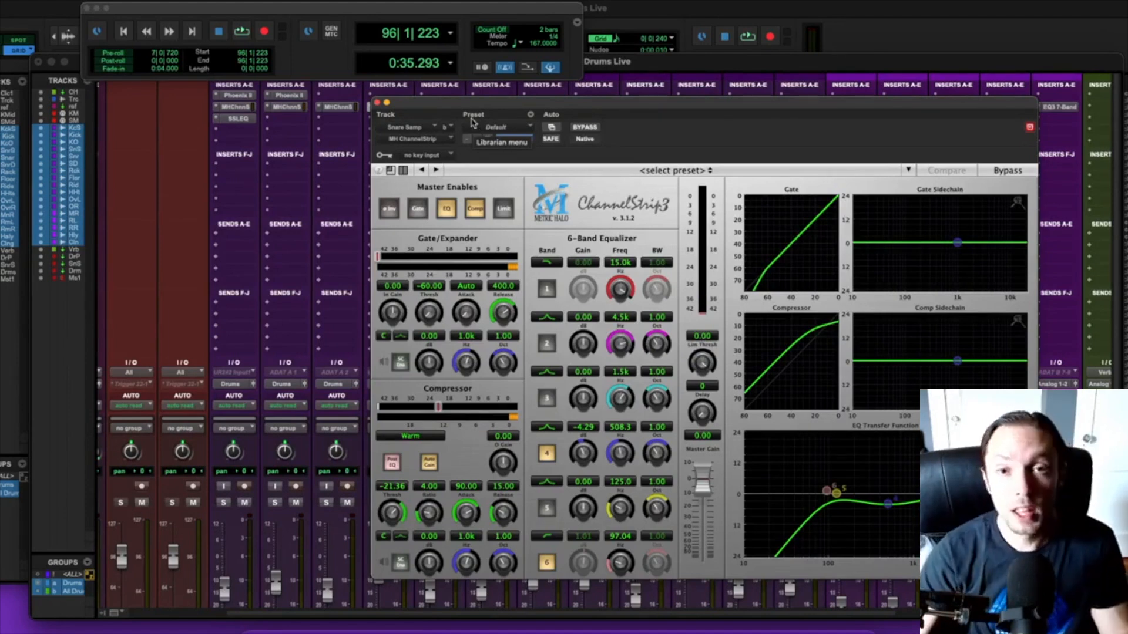
{"action": "left_click", "coordinate": [377, 103]}
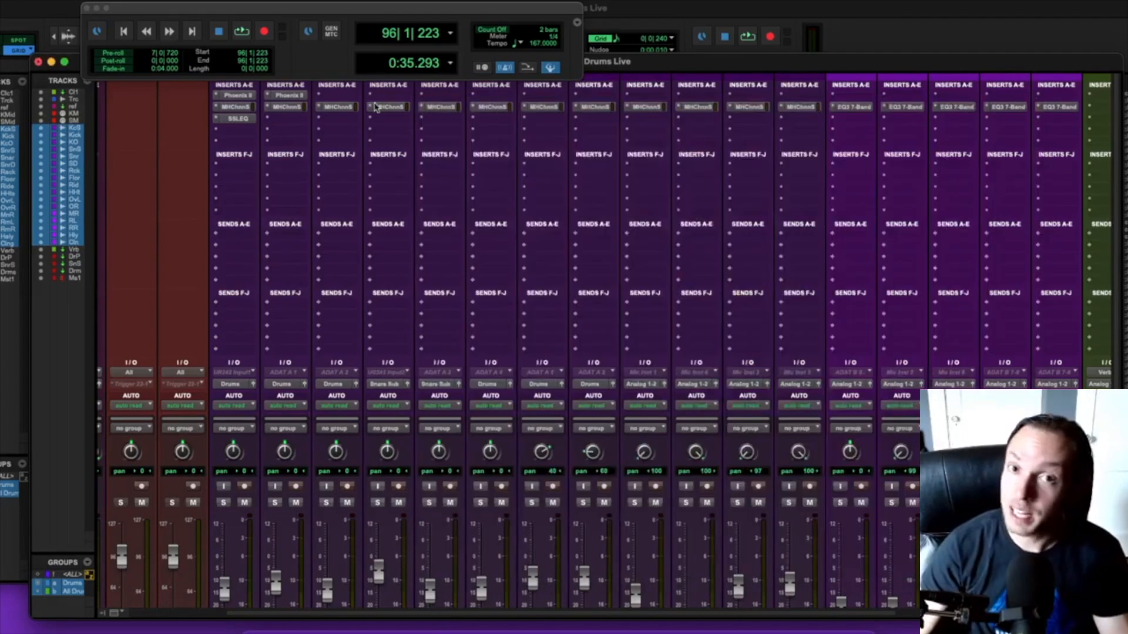
Solo SnareSamp and Snare, and insert the Kramer Tape plug-in ahead of ChannelStrip on SnareSamp.
{"action": "scroll", "coordinate": [398, 147], "scroll_direction": "down", "scroll_amount": 5}
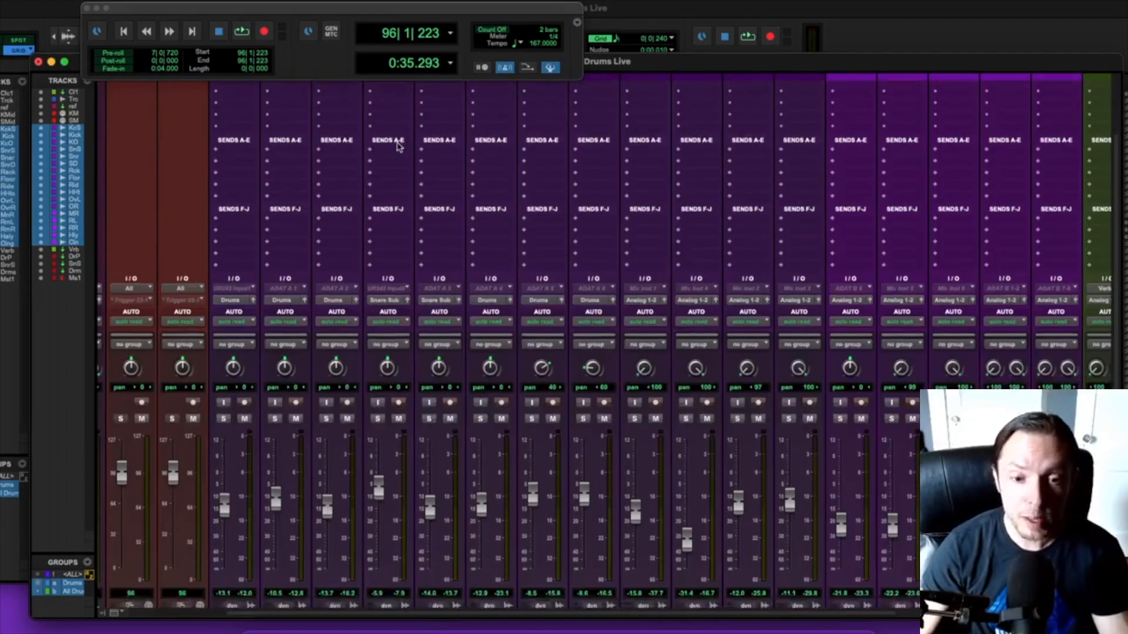
{"action": "left_click", "coordinate": [377, 341]}
{"action": "left_click", "coordinate": [429, 341]}
{"action": "scroll", "coordinate": [430, 347], "scroll_direction": "up", "scroll_amount": 3}
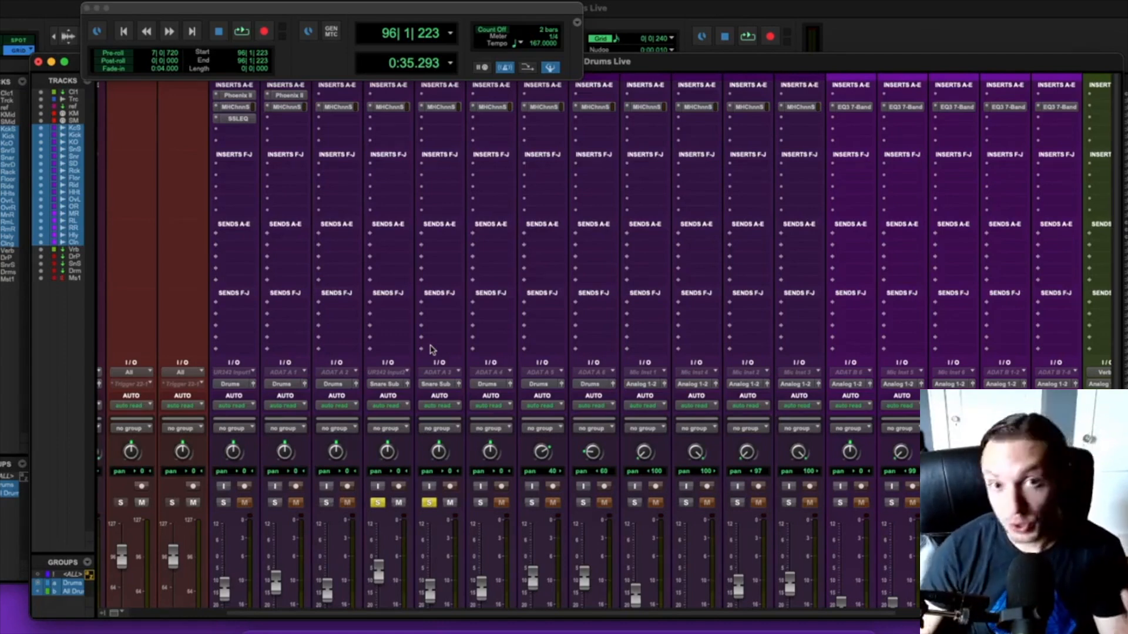
{"action": "left_click", "coordinate": [386, 97]}
{"action": "mouse_move", "coordinate": [417, 95]}
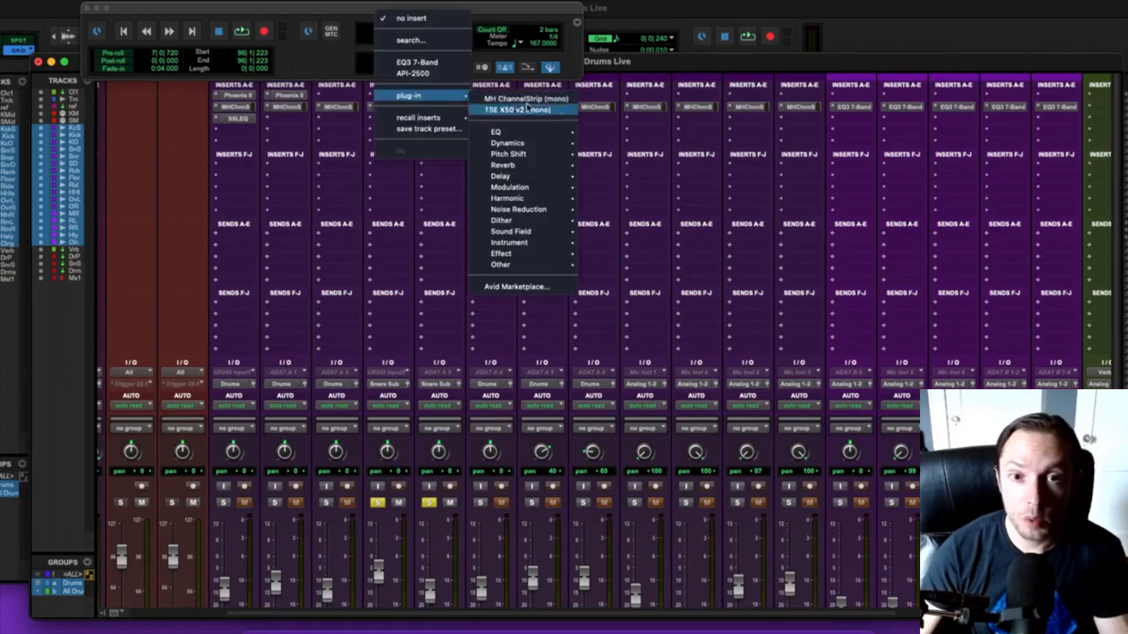
{"action": "mouse_move", "coordinate": [511, 143]}
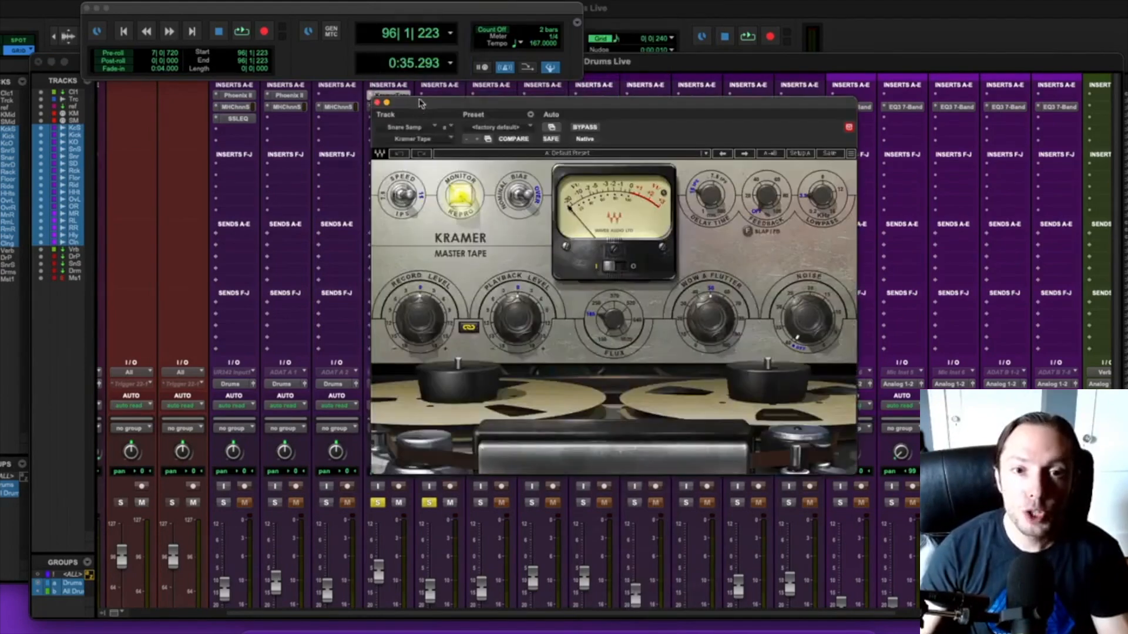
{"action": "left_click_drag", "start_coordinate": [419, 103], "coordinate": [605, 81]}
Raise the record level in SnareSamp's Kramer Tape during playback, and copy the plug-in to Snare.
{"action": "scroll", "coordinate": [401, 202], "scroll_direction": "down", "scroll_amount": 5}
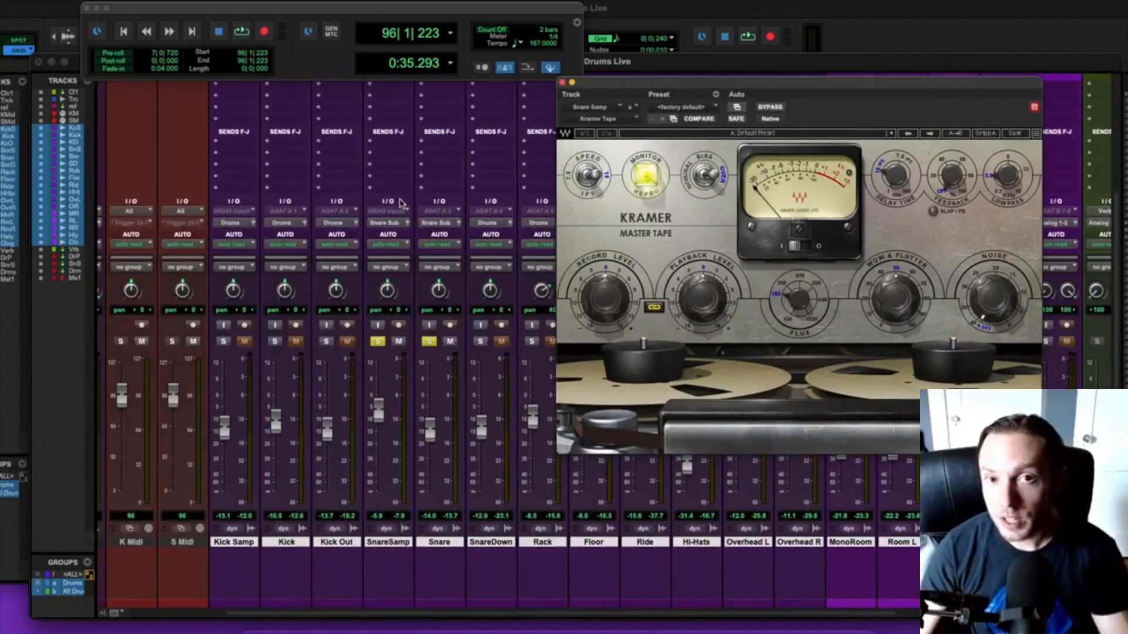
{"action": "key", "text": "space"}
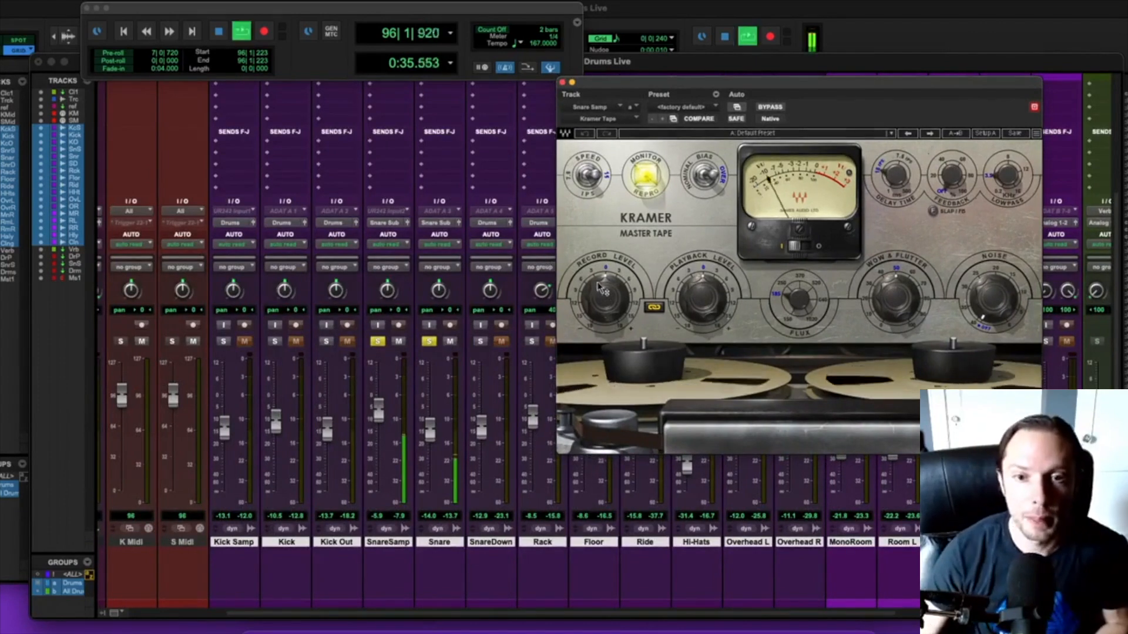
{"action": "left_click_drag", "start_coordinate": [601, 310], "coordinate": [602, 294]}
{"action": "scroll", "coordinate": [435, 131], "scroll_direction": "up", "scroll_amount": 5}
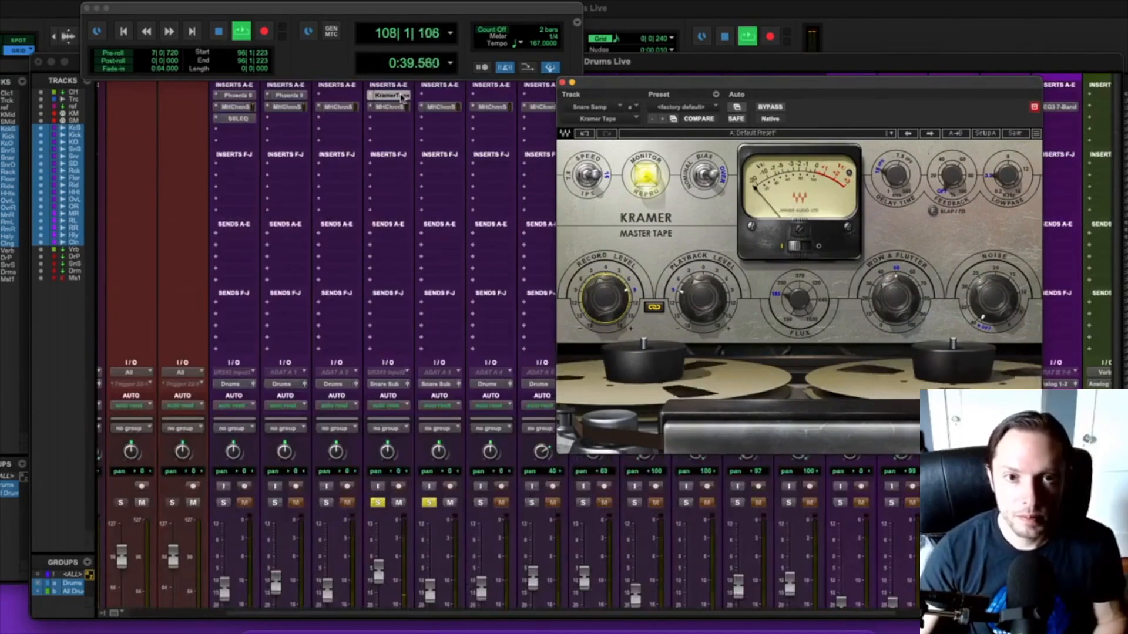
{"action": "scroll", "coordinate": [445, 202], "scroll_direction": "down", "scroll_amount": 5}
{"action": "scroll", "coordinate": [445, 201], "scroll_direction": "up", "scroll_amount": 5}
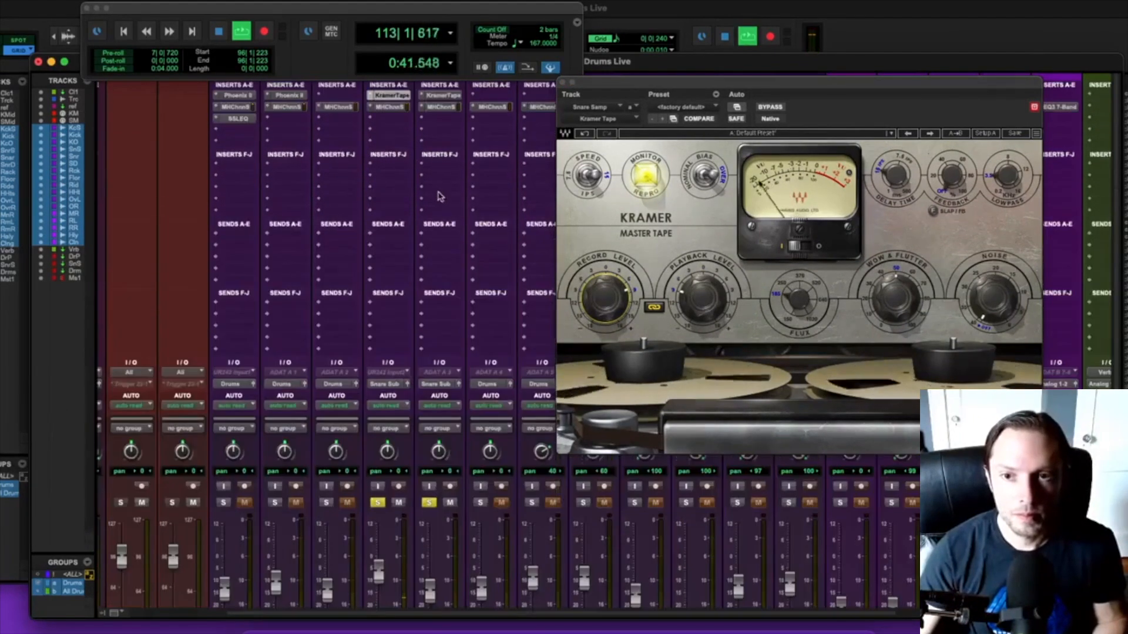
{"action": "key", "text": "space"}
Compare the soloed snares with Kramer Tape bypassed and active during playback, and close the plug-in.
{"action": "left_click_drag", "start_coordinate": [647, 86], "coordinate": [629, 87]}
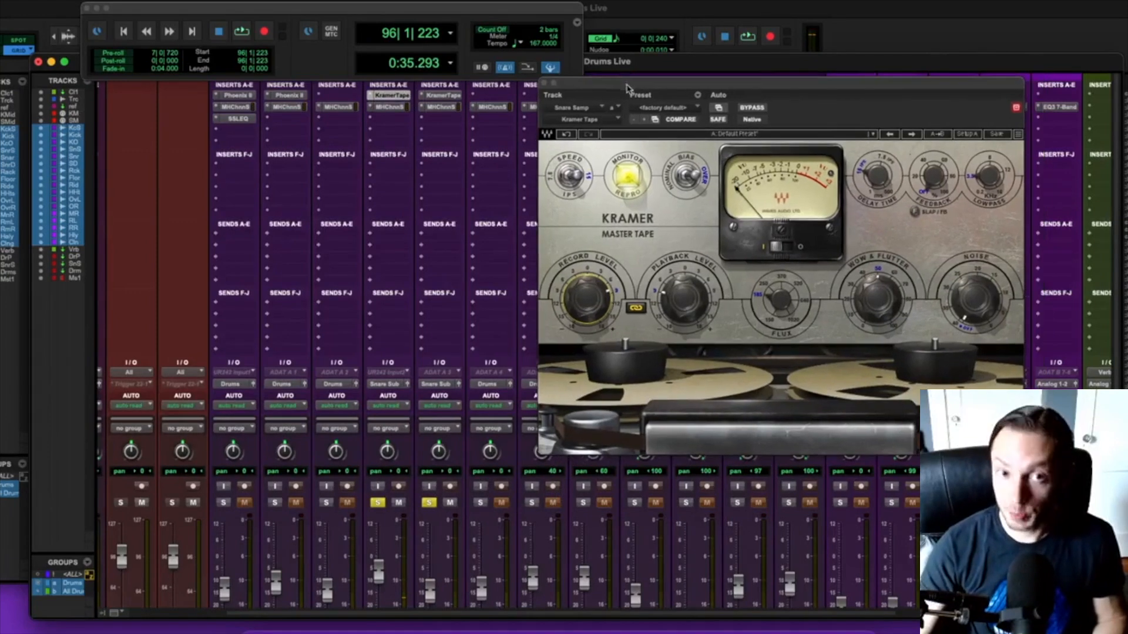
{"action": "key", "text": "space"}
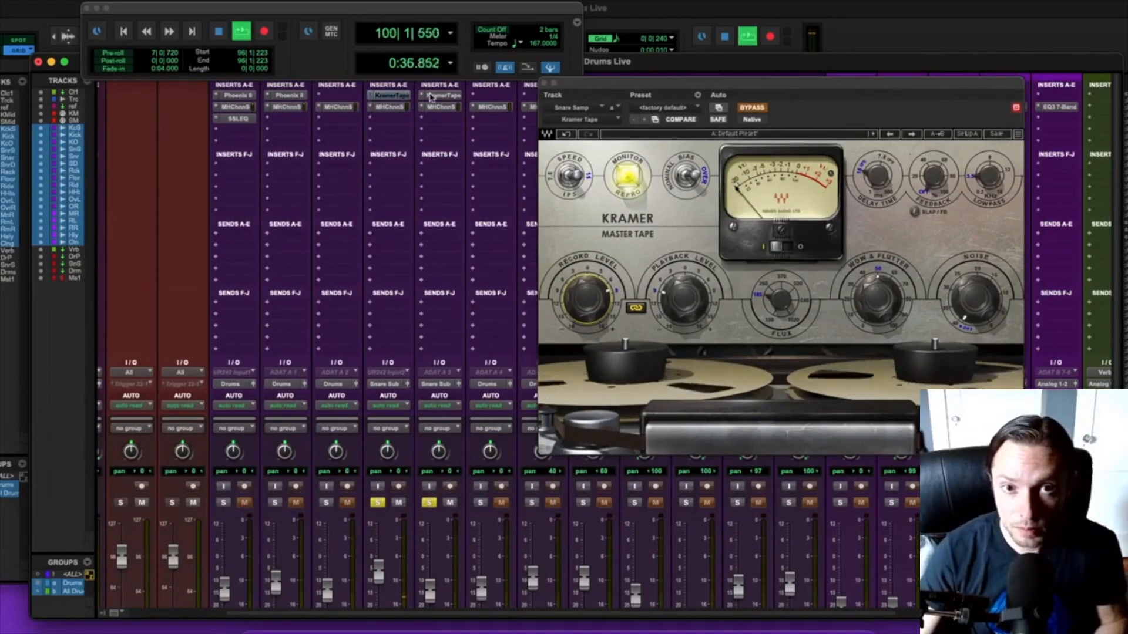
{"action": "left_click", "coordinate": [381, 96], "text": "super"}
{"action": "left_click", "coordinate": [382, 96], "text": "super"}
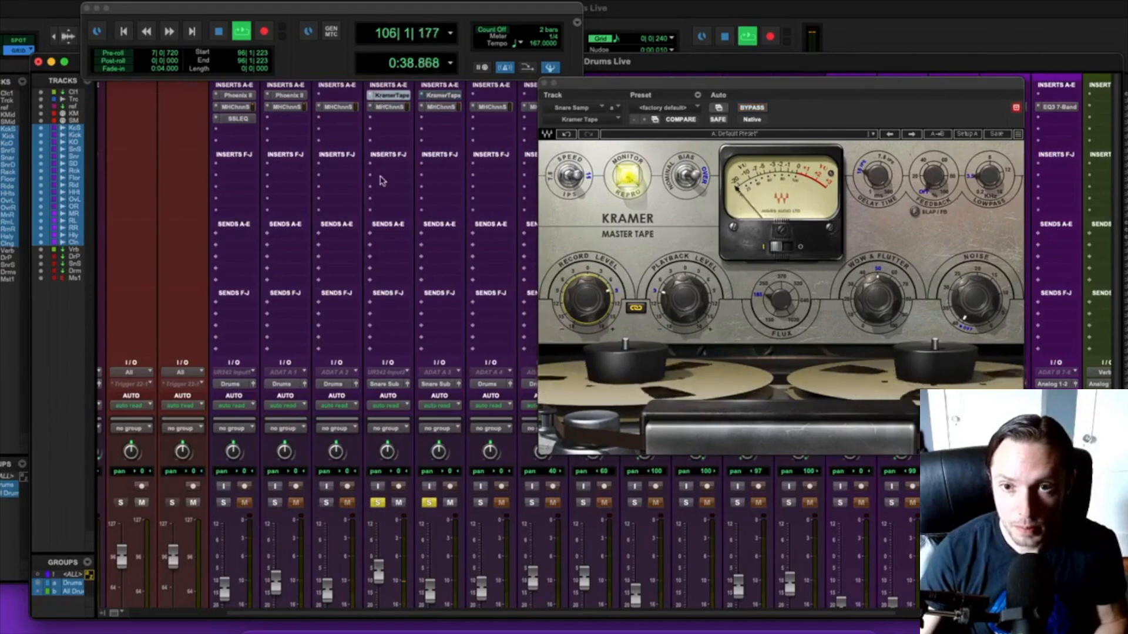
{"action": "scroll", "coordinate": [382, 176], "scroll_direction": "down", "scroll_amount": 5}
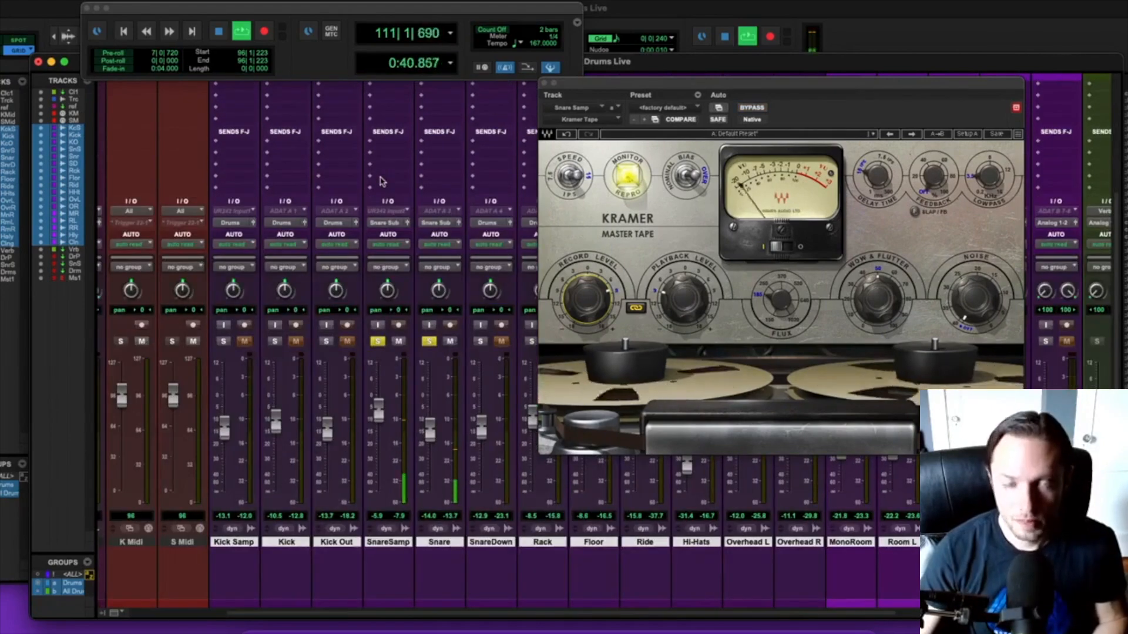
{"action": "key", "text": "space"}
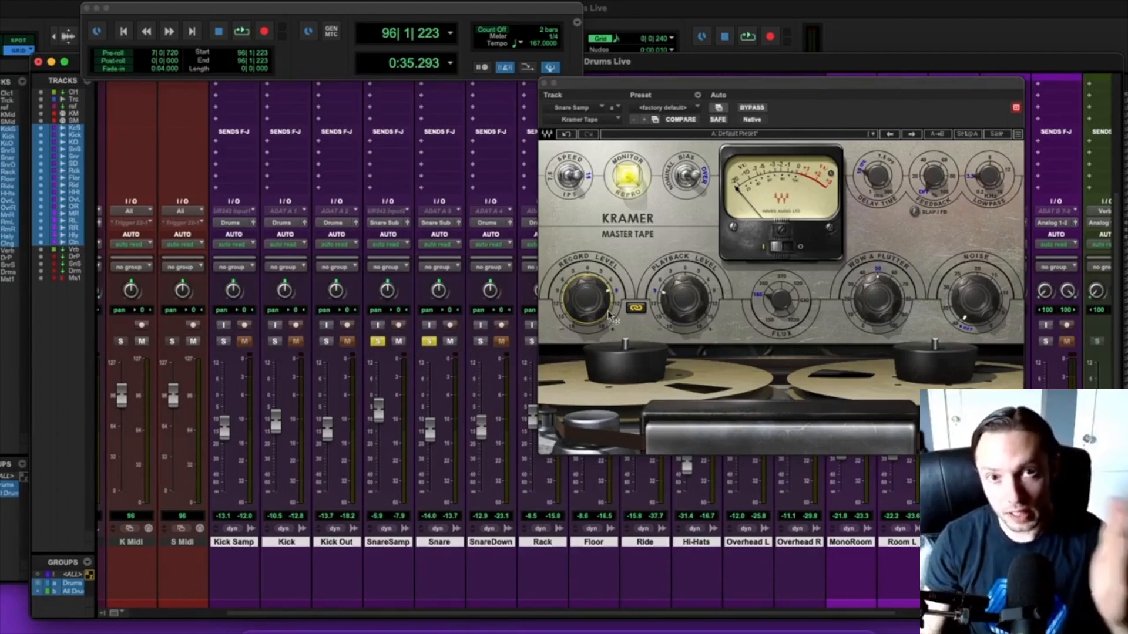
{"action": "mouse_move", "coordinate": [611, 318]}
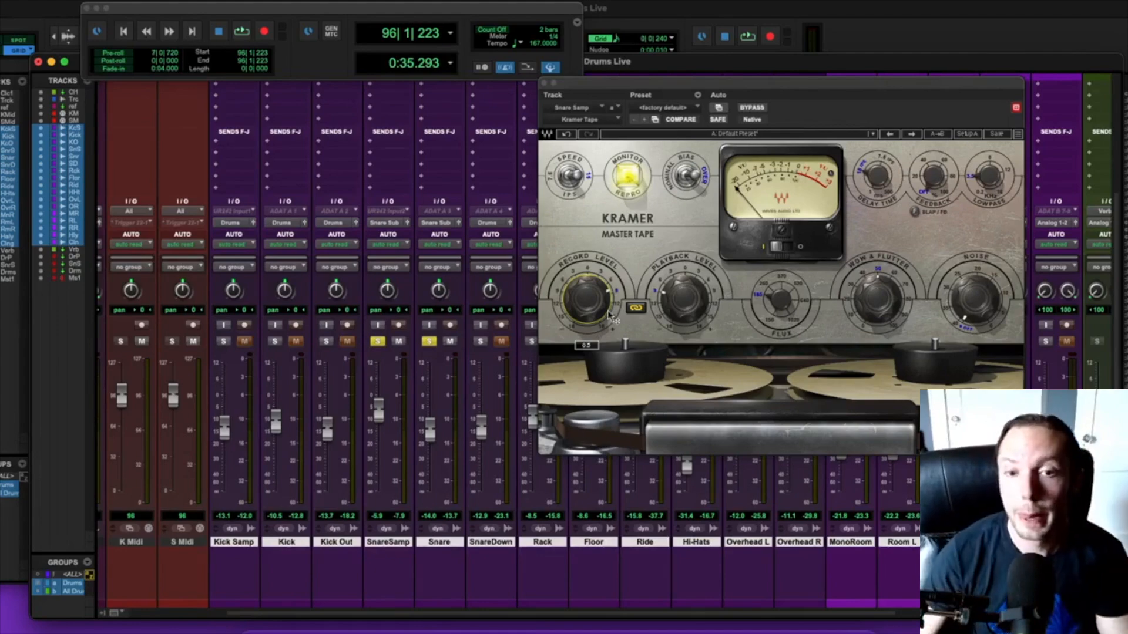
{"action": "left_click", "coordinate": [544, 83]}
Set the compressor threshold in Snare's ChannelStrip to -12.96 dB and close the plug-in.
{"action": "scroll", "coordinate": [484, 184], "scroll_direction": "up", "scroll_amount": 5}
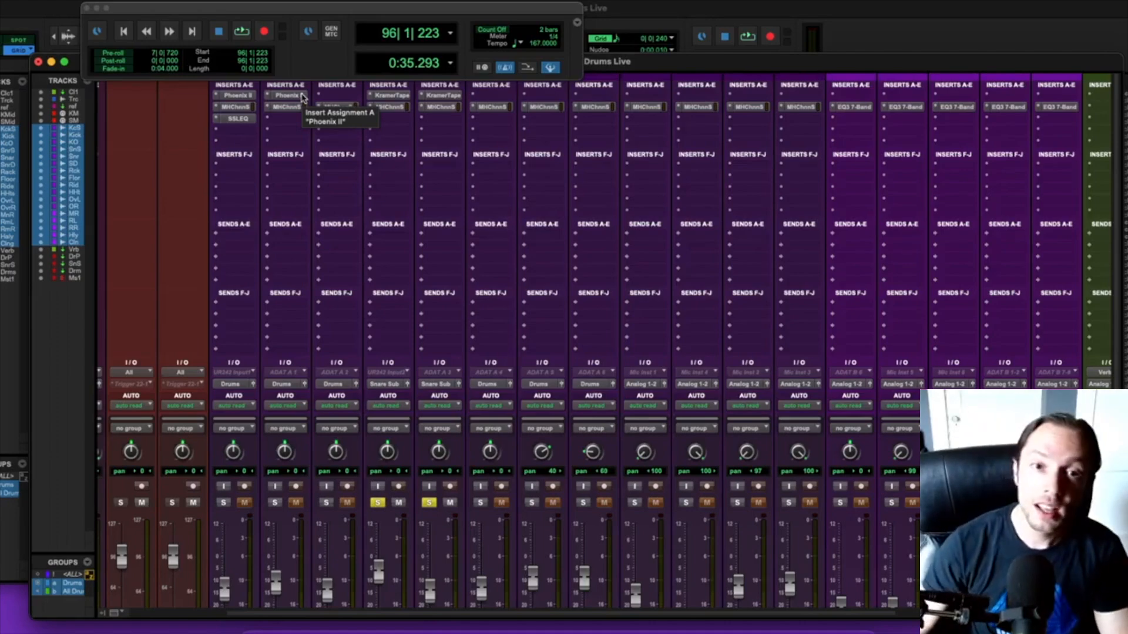
{"action": "left_click", "coordinate": [383, 107]}
{"action": "left_click_drag", "start_coordinate": [1125, 418], "coordinate": [1125, 427]}
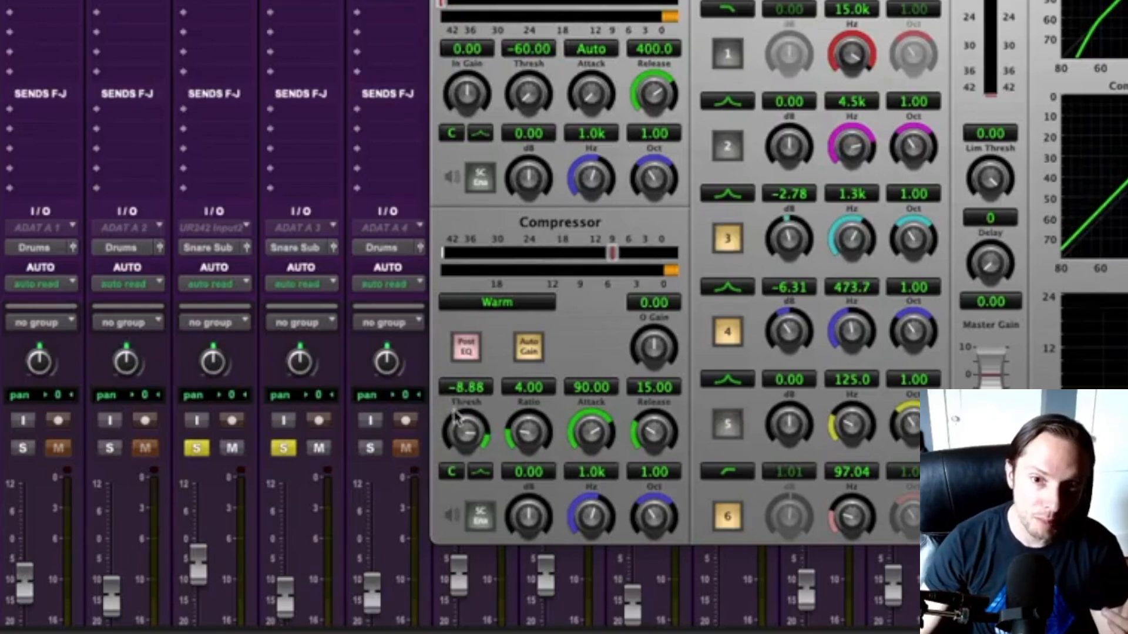
{"action": "left_click_drag", "start_coordinate": [453, 427], "coordinate": [451, 436]}
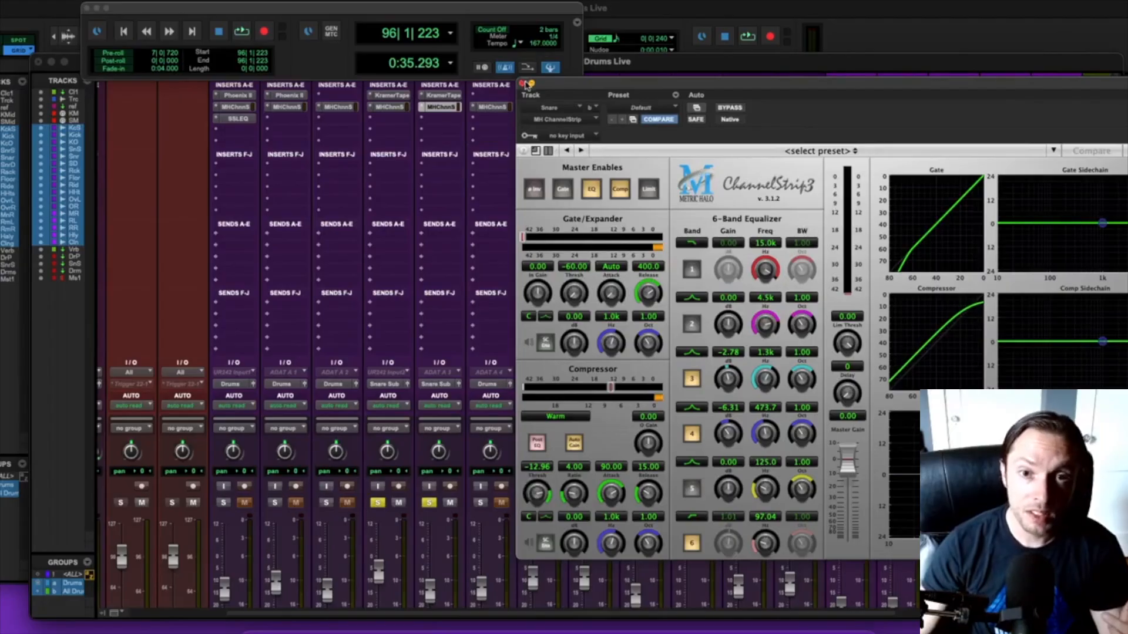
{"action": "left_click", "coordinate": [522, 81]}
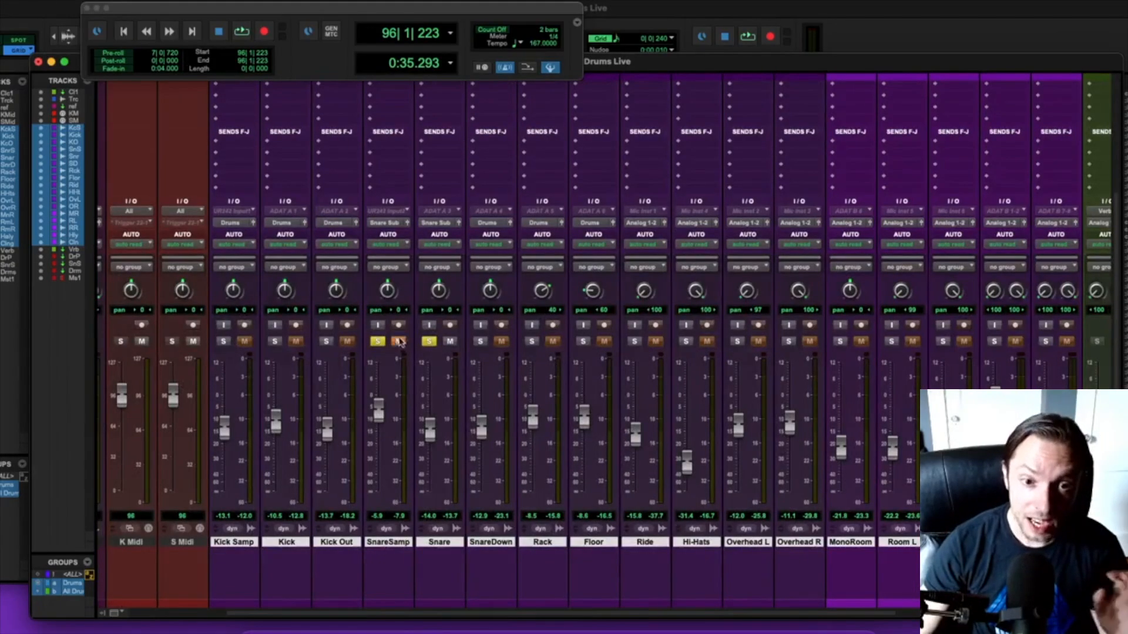
Mute SnareSamp and insert the C1 gate between Kramer Tape and ChannelStrip on Snare.
{"action": "left_click", "coordinate": [398, 341]}
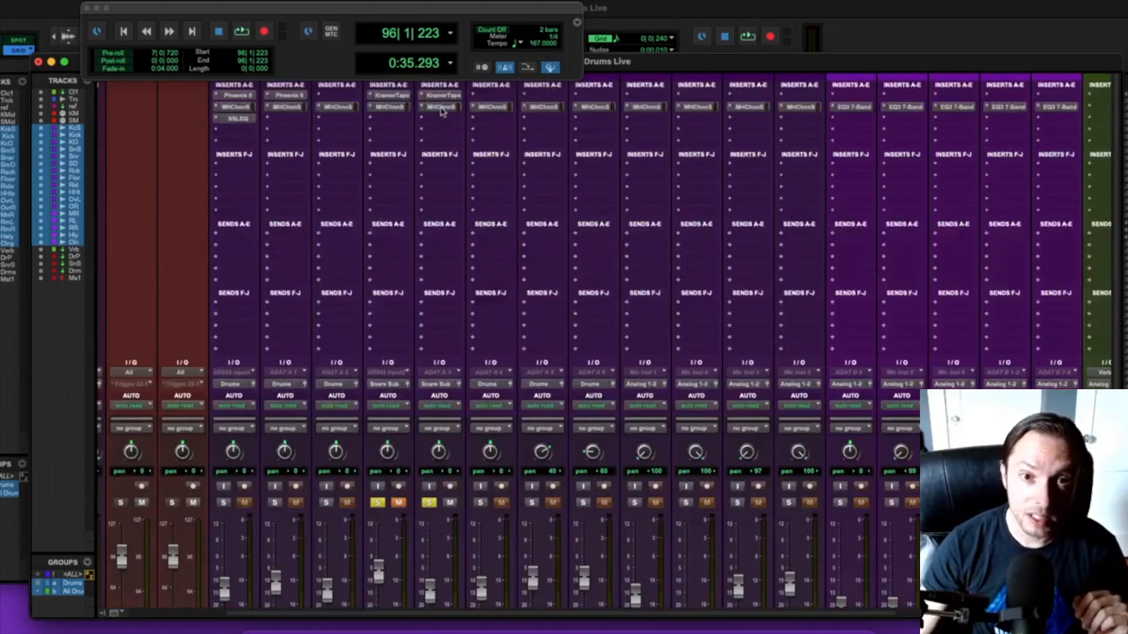
{"action": "left_click", "coordinate": [440, 119]}
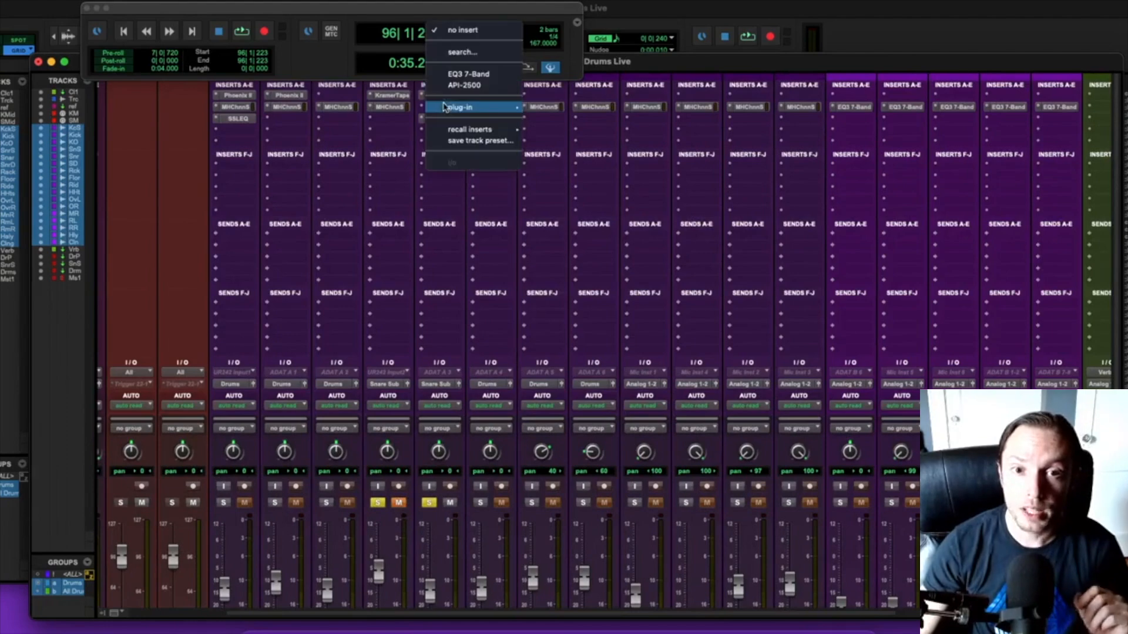
{"action": "mouse_move", "coordinate": [470, 107]}
{"action": "mouse_move", "coordinate": [562, 169]}
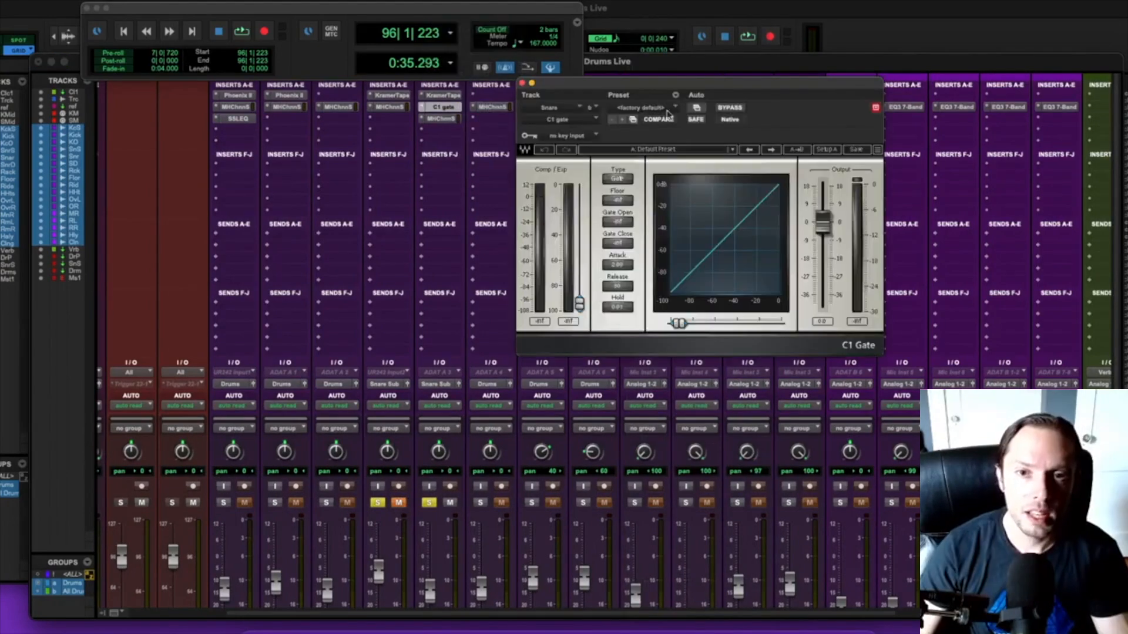
Load the Snare Expander preset in Snare's C1 gate.
{"action": "left_click", "coordinate": [658, 108]}
{"action": "left_click", "coordinate": [655, 82]}
{"action": "left_click", "coordinate": [640, 107]}
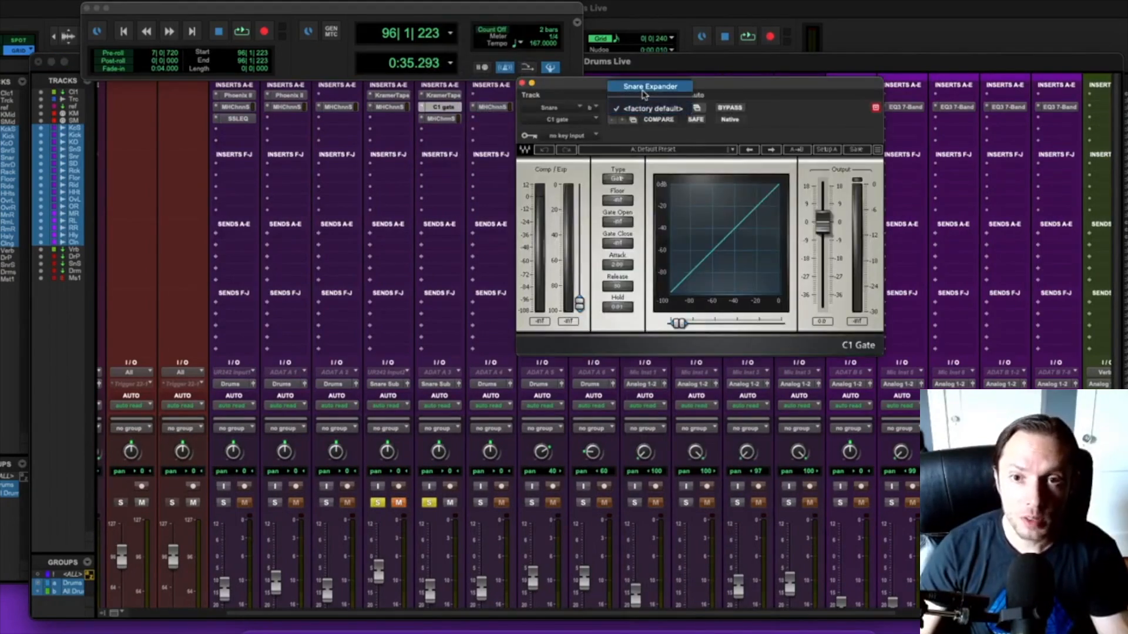
{"action": "left_click", "coordinate": [643, 89]}
{"action": "left_click_drag", "start_coordinate": [532, 85], "coordinate": [493, 84]}
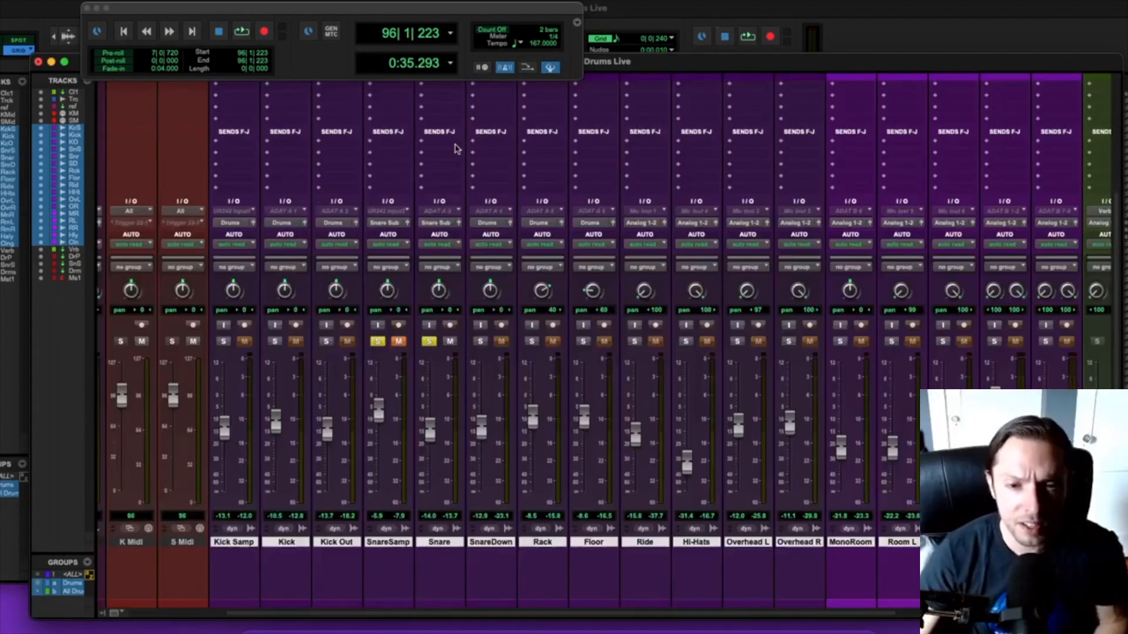
Raise Snare's fader to about -11 dB during playback, and review its C1 gate before stopping the transport.
{"action": "key", "text": "space"}
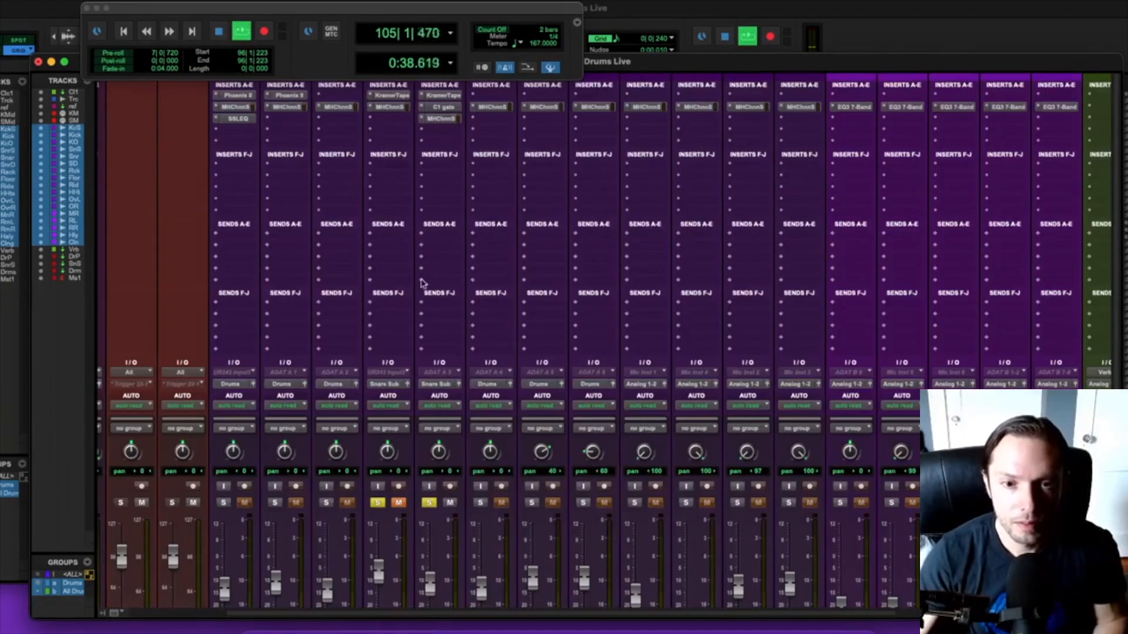
{"action": "left_click", "coordinate": [440, 107]}
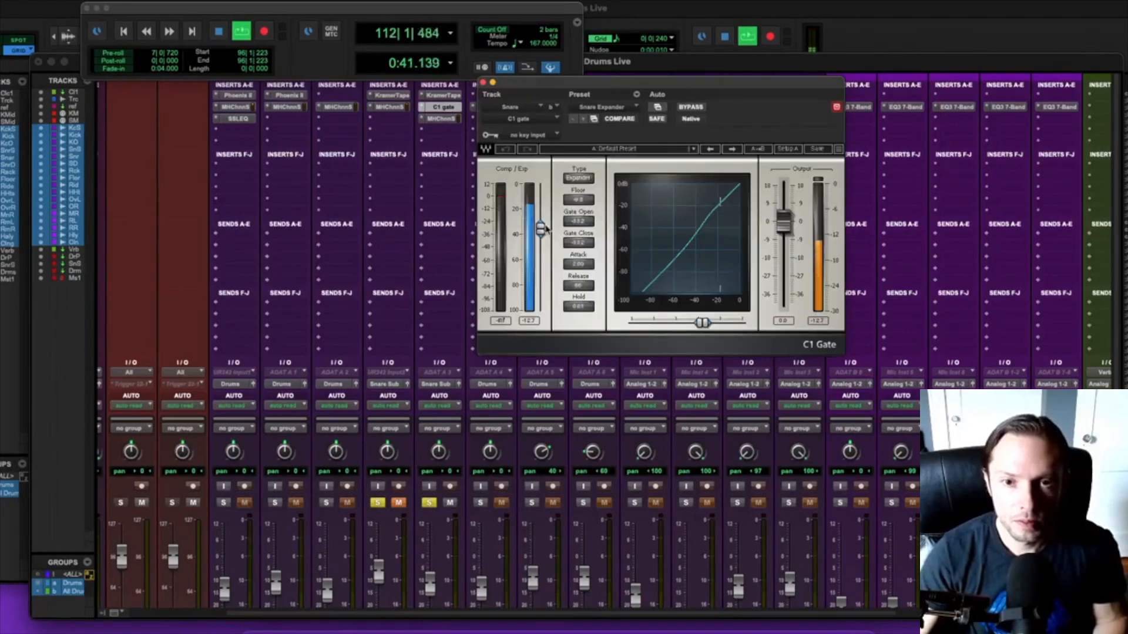
{"action": "left_click", "coordinate": [484, 85]}
{"action": "scroll", "coordinate": [410, 344], "scroll_direction": "down", "scroll_amount": 5}
{"action": "key", "text": "space"}
Unmute SnareSamp, lower its fader to -7.2 dB, and take SnareSamp and Snare out of solo.
{"action": "left_click", "coordinate": [399, 342]}
{"action": "left_click_drag", "start_coordinate": [379, 410], "coordinate": [379, 413]}
{"action": "left_click", "coordinate": [378, 342]}
{"action": "left_click", "coordinate": [428, 343]}
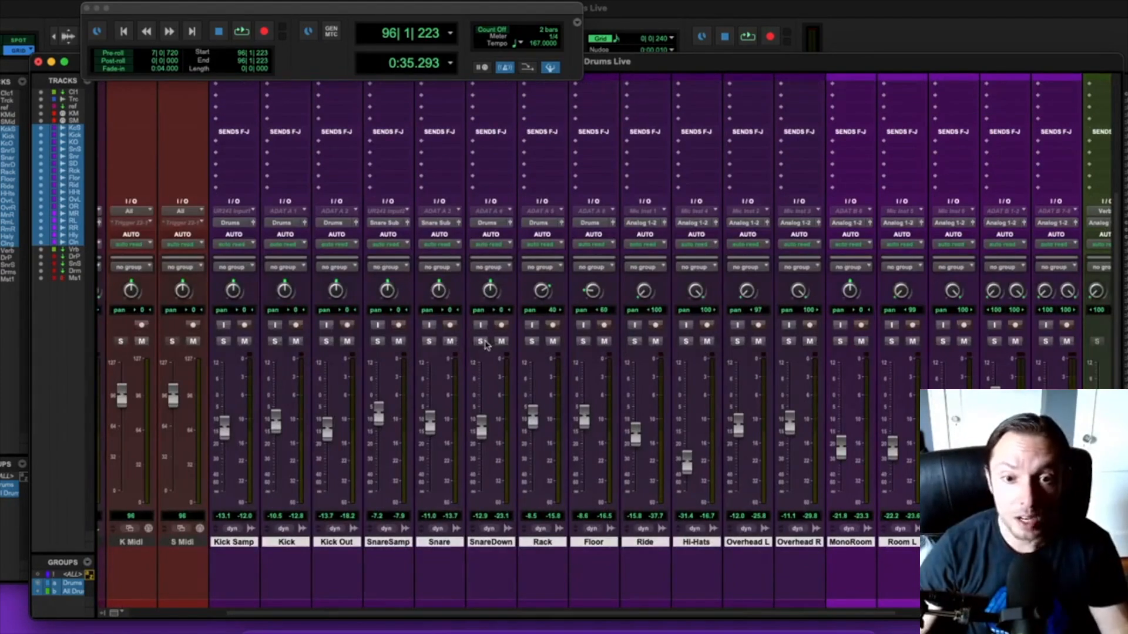
In SnareDown's ChannelStrip, cut EQ band 2 by 6.06 dB at 2.7 kHz and set the compressor threshold to -13.44 dB during playback.
{"action": "key", "text": "space"}
{"action": "scroll", "coordinate": [496, 110], "scroll_direction": "up", "scroll_amount": 5}
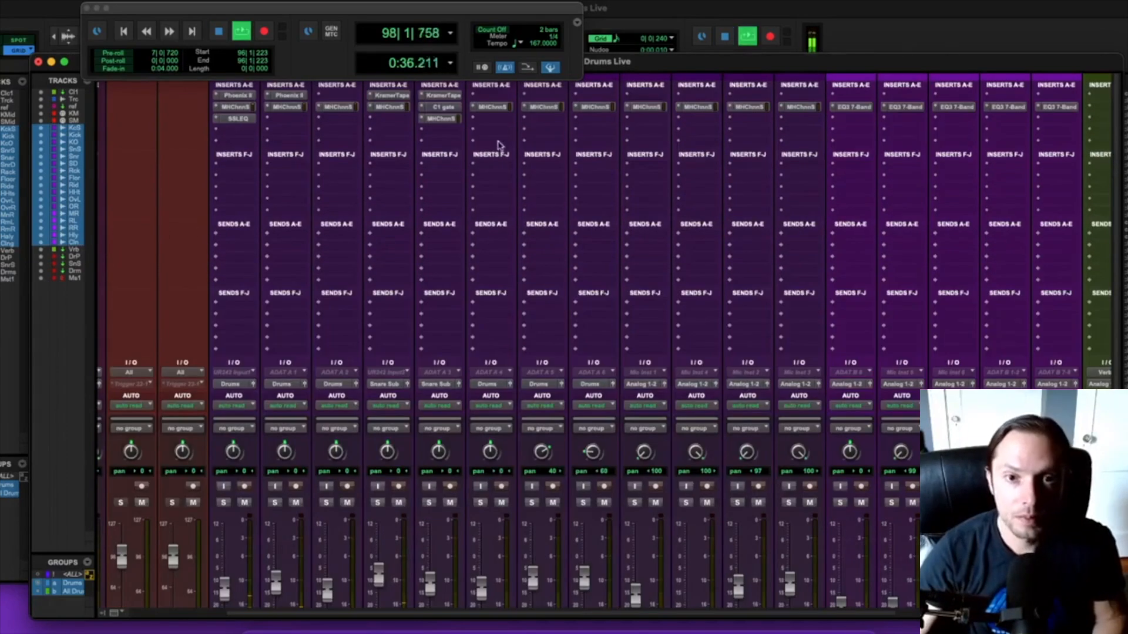
{"action": "left_click", "coordinate": [494, 107]}
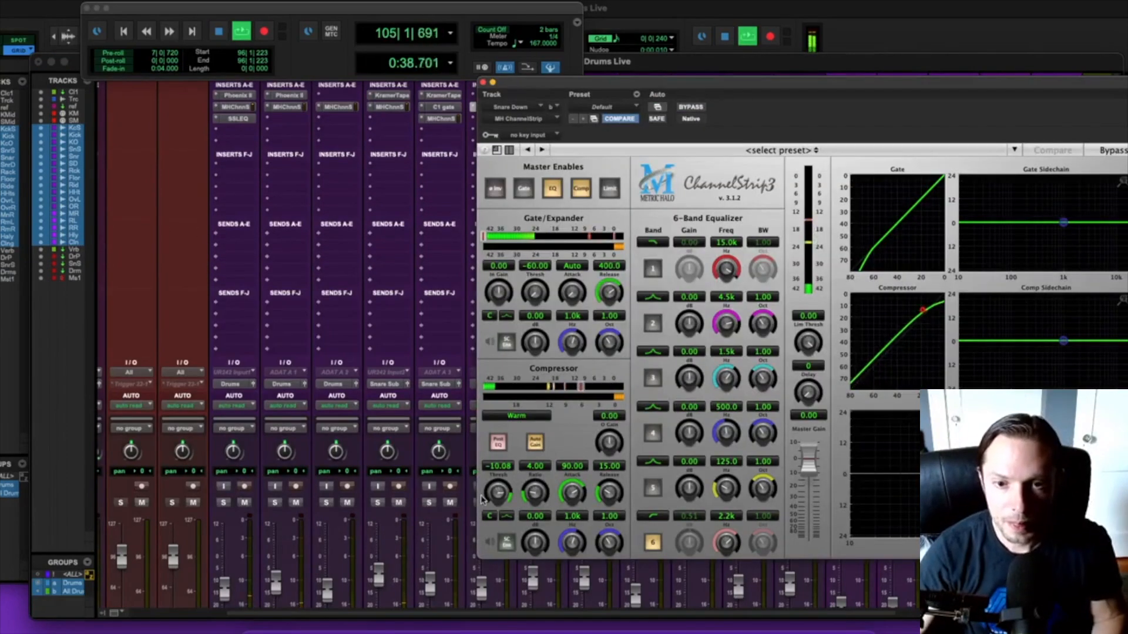
{"action": "left_click_drag", "start_coordinate": [1076, 474], "coordinate": [1057, 489]}
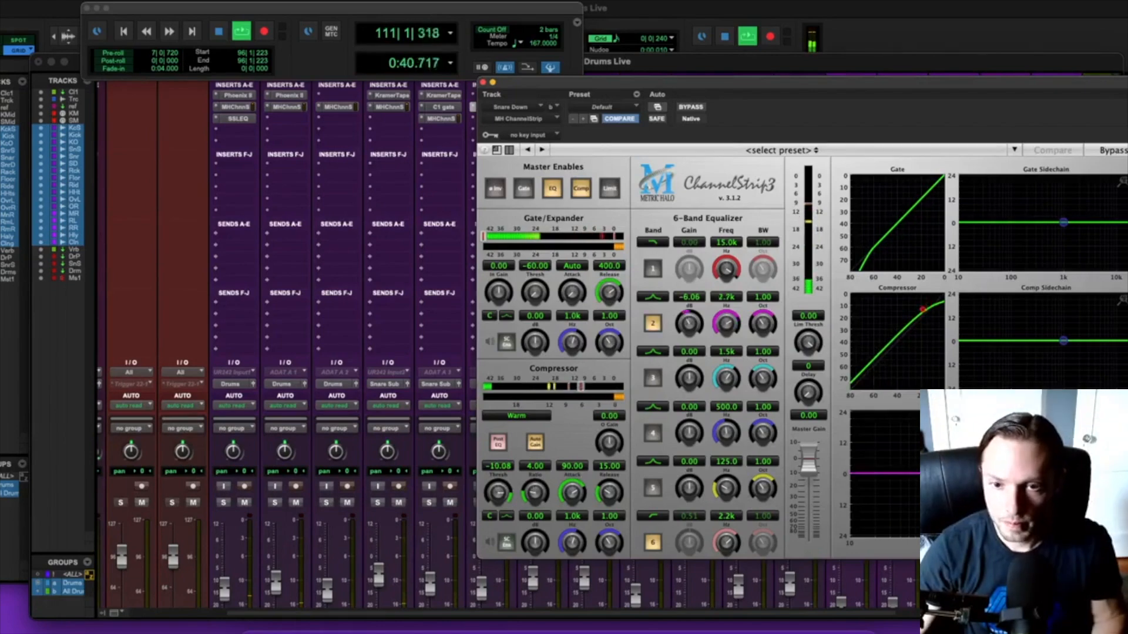
{"action": "left_click_drag", "start_coordinate": [498, 492], "coordinate": [498, 501]}
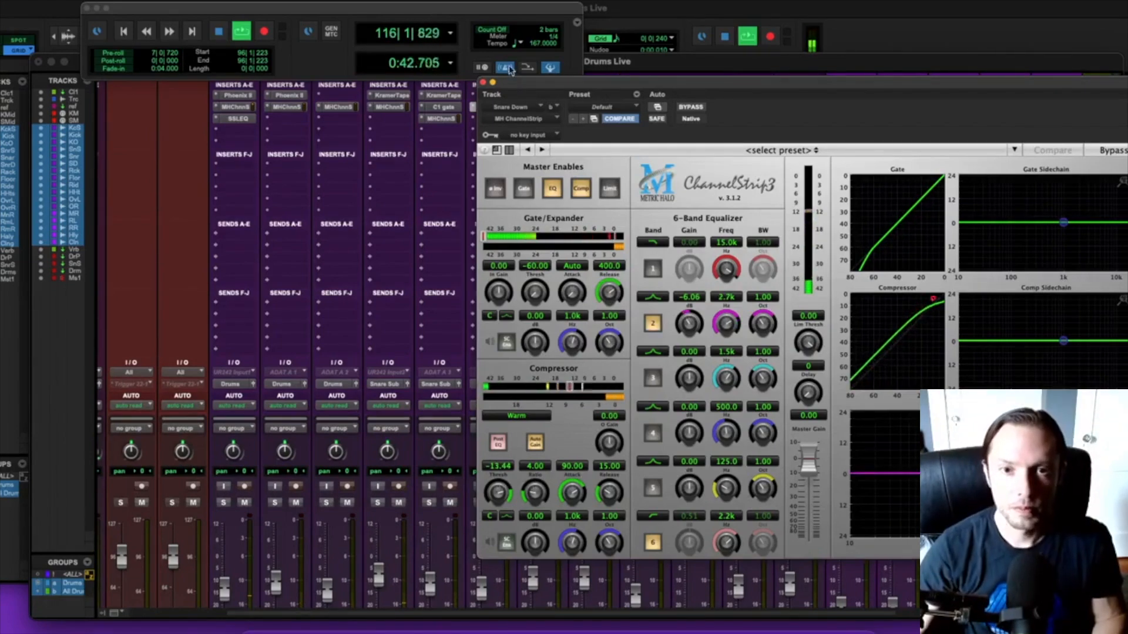
{"action": "left_click", "coordinate": [483, 83]}
{"action": "scroll", "coordinate": [493, 411], "scroll_direction": "down", "scroll_amount": 5}
{"action": "key", "text": "space"}
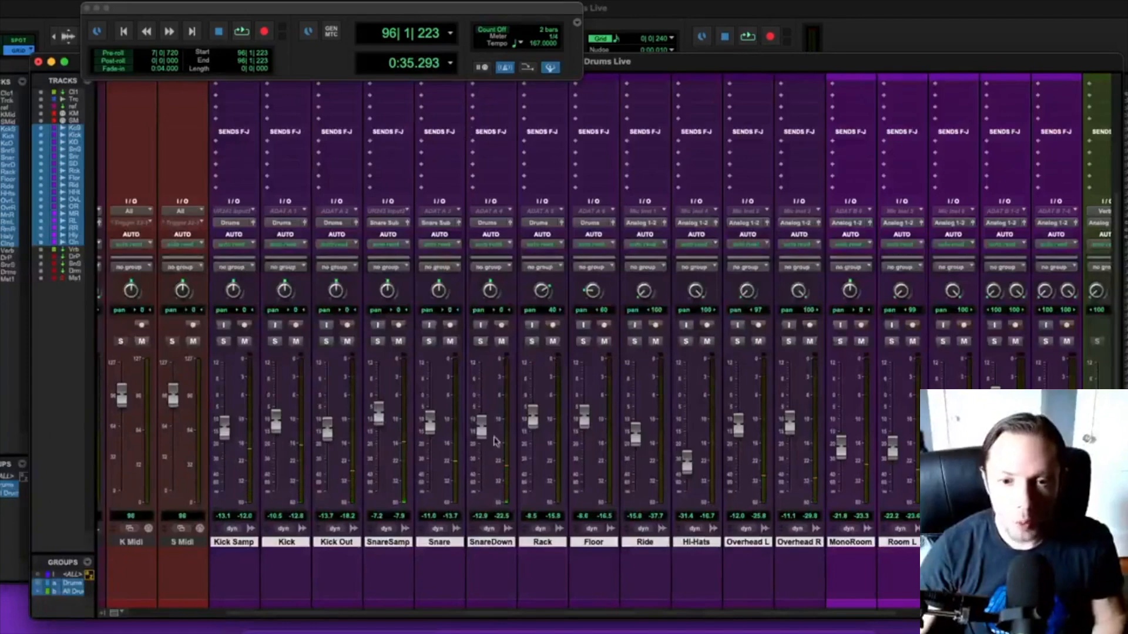
Review the ChannelStrip settings on Snare and SnareDown, closing each plug-in.
{"action": "scroll", "coordinate": [494, 441], "scroll_direction": "right", "scroll_amount": 3}
{"action": "scroll", "coordinate": [444, 427], "scroll_direction": "left", "scroll_amount": 6}
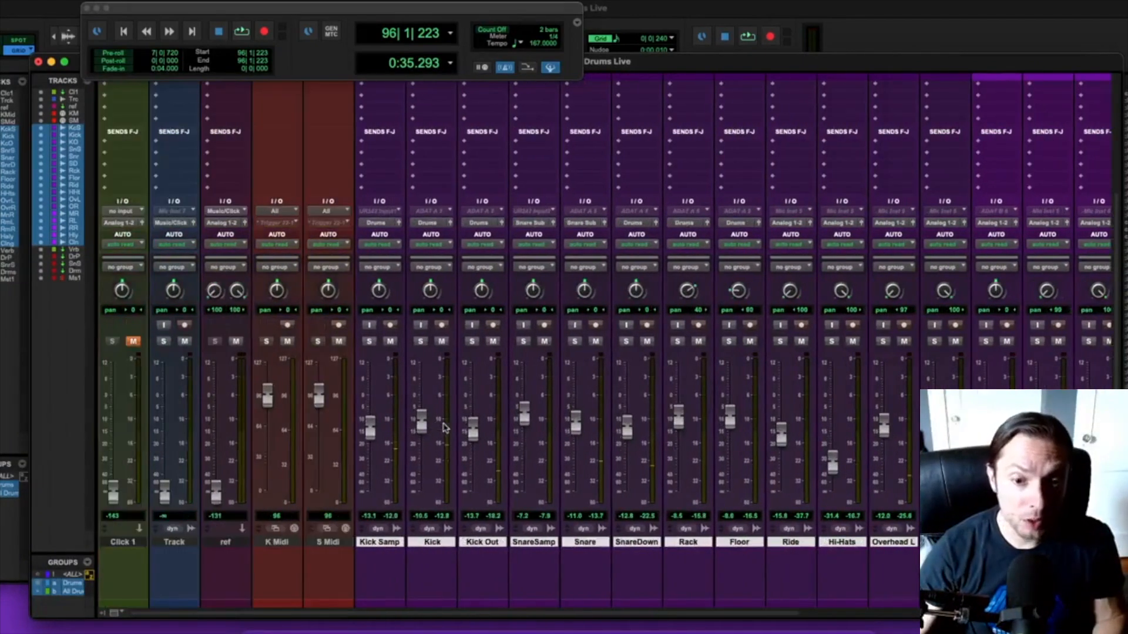
{"action": "scroll", "coordinate": [521, 416], "scroll_direction": "up", "scroll_amount": 5}
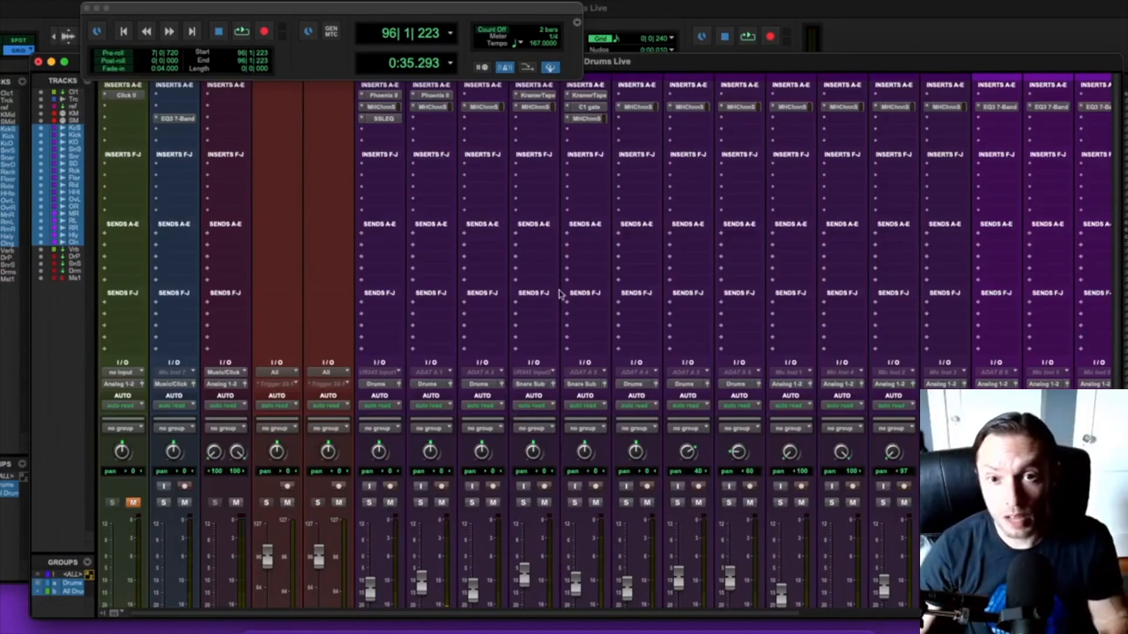
{"action": "left_click", "coordinate": [586, 120]}
{"action": "left_click", "coordinate": [482, 83]}
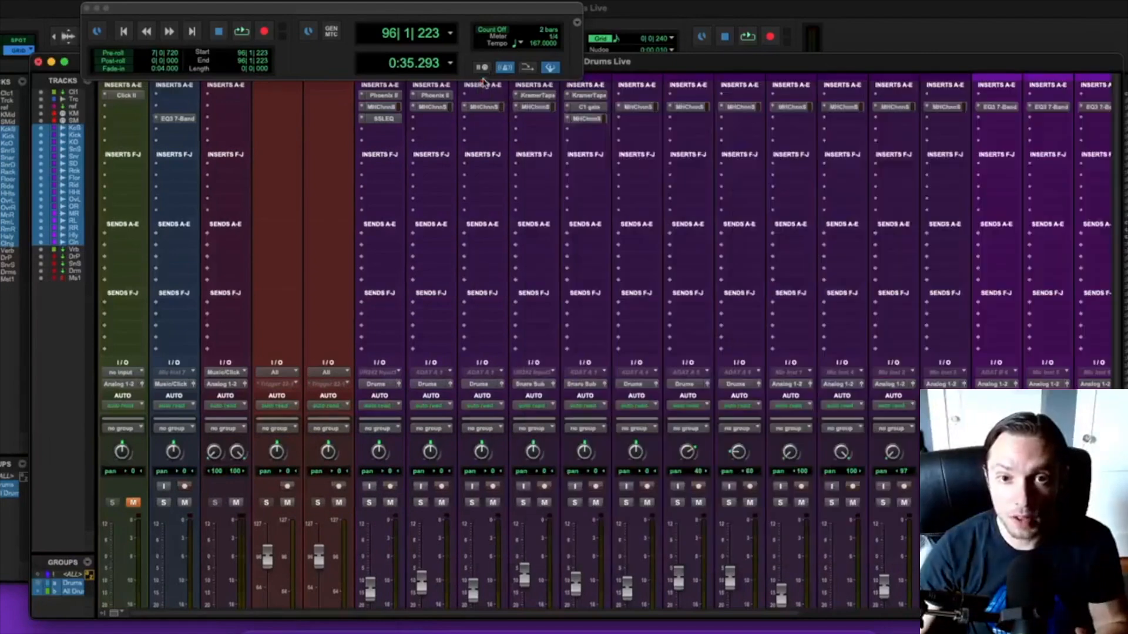
{"action": "left_click", "coordinate": [637, 108]}
{"action": "left_click", "coordinate": [482, 82]}
{"action": "scroll", "coordinate": [623, 158], "scroll_direction": "down", "scroll_amount": 5}
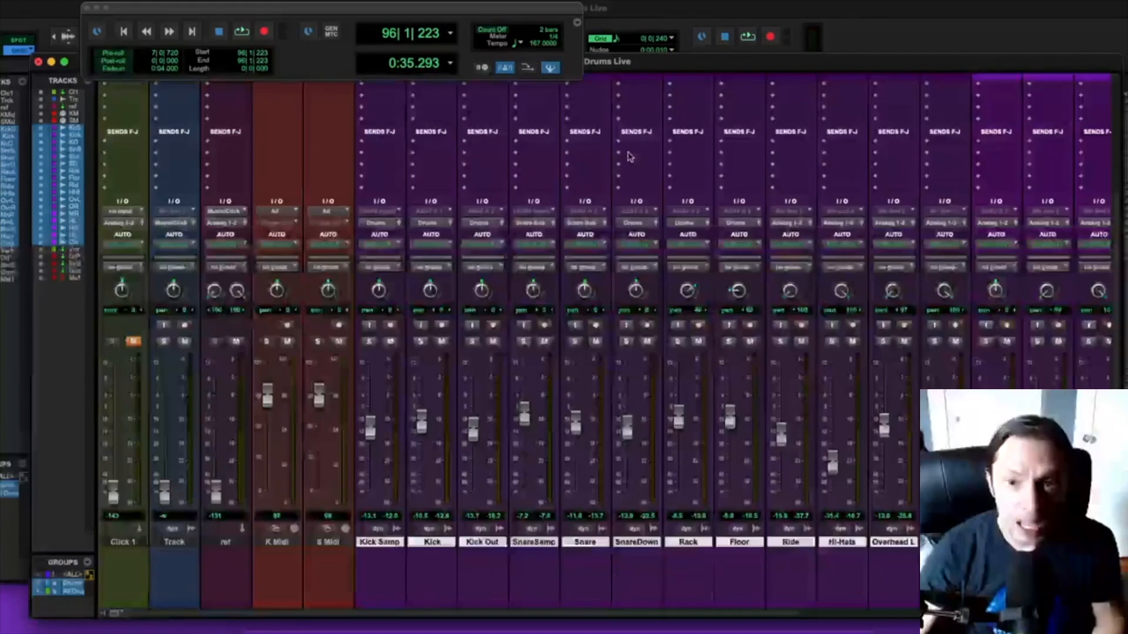
Raise EQ band 6's frequency slightly in SnareDown's ChannelStrip during playback, and lower the SnareDown fader to -17.2 dB.
{"action": "scroll", "coordinate": [624, 163], "scroll_direction": "right", "scroll_amount": 1}
{"action": "scroll", "coordinate": [623, 164], "scroll_direction": "right", "scroll_amount": 1}
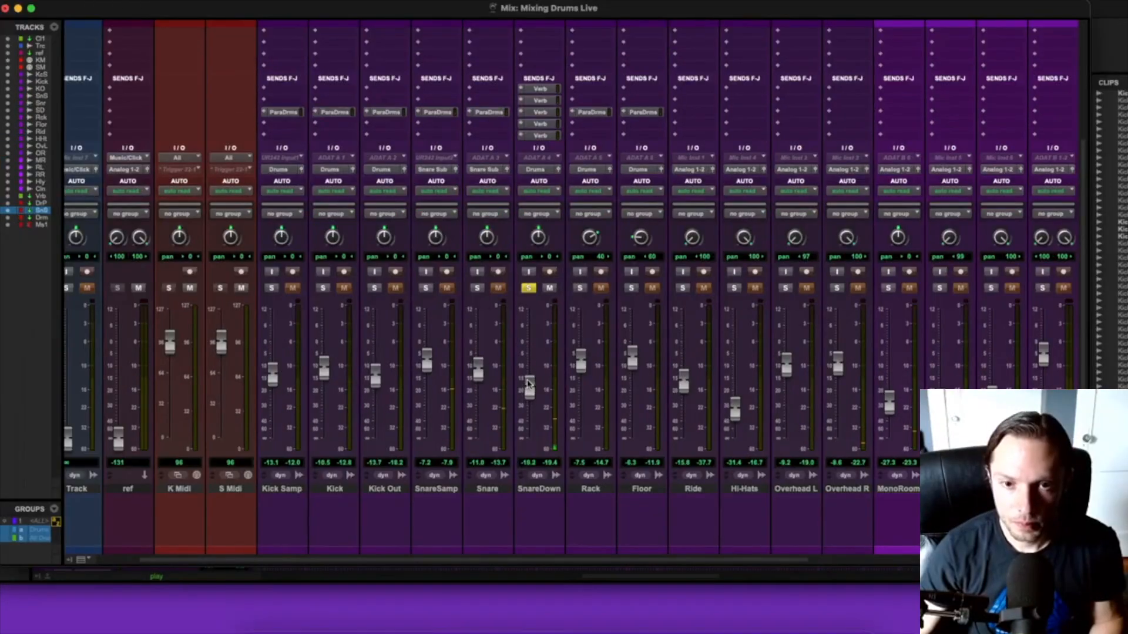
{"action": "scroll", "coordinate": [541, 181], "scroll_direction": "up", "scroll_amount": 5}
{"action": "left_click", "coordinate": [539, 53]}
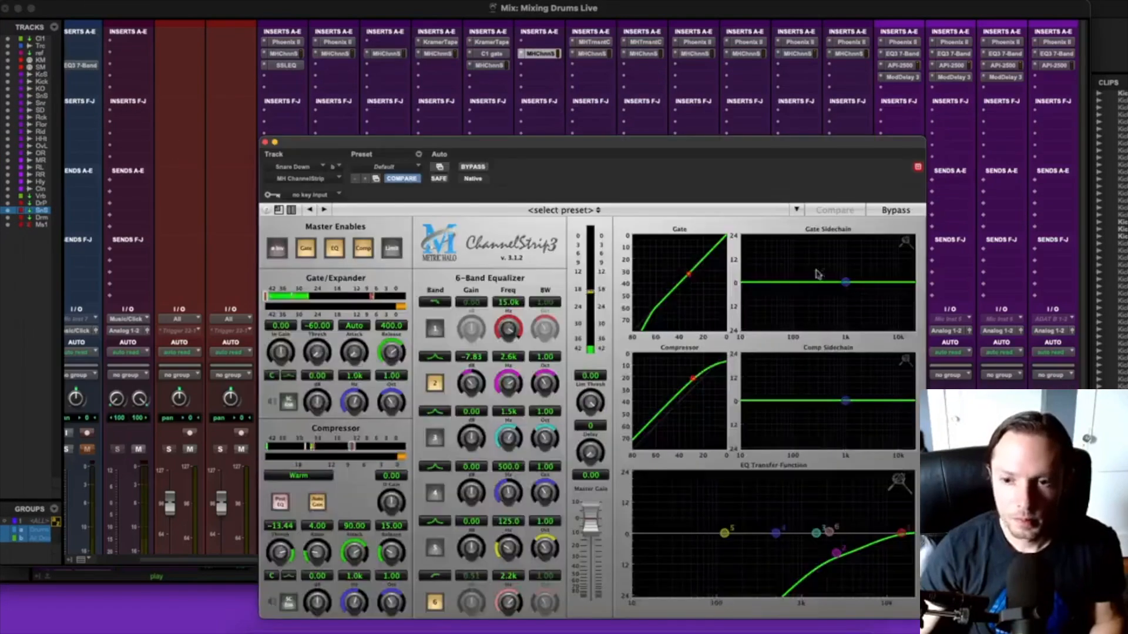
{"action": "left_click_drag", "start_coordinate": [829, 535], "coordinate": [840, 533]}
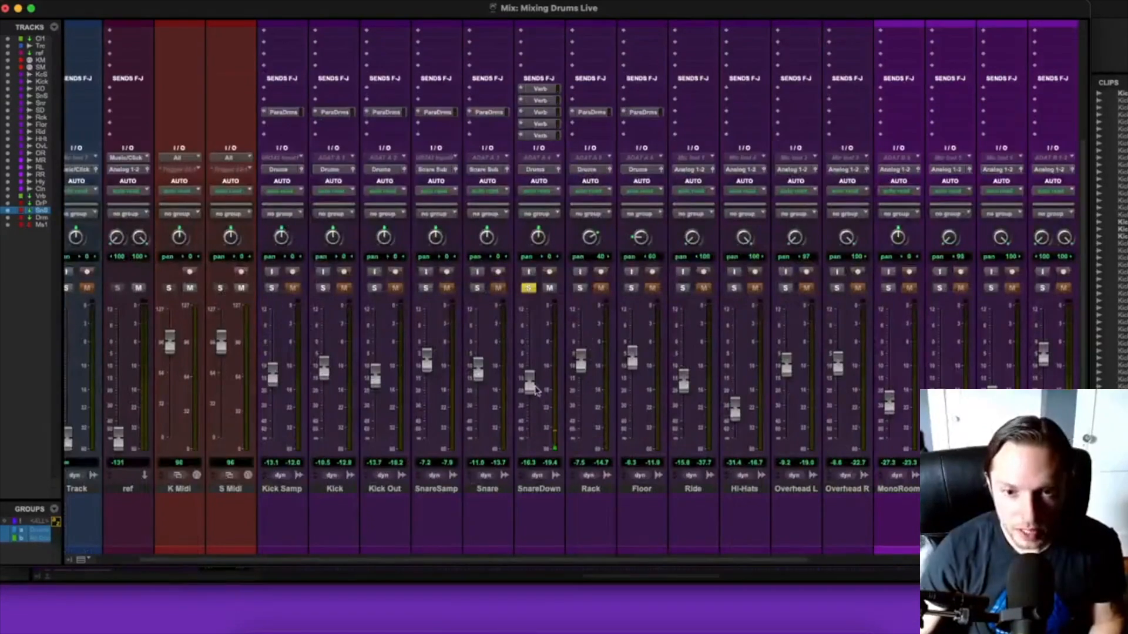
{"action": "scroll", "coordinate": [546, 198], "scroll_direction": "left", "scroll_amount": 2}
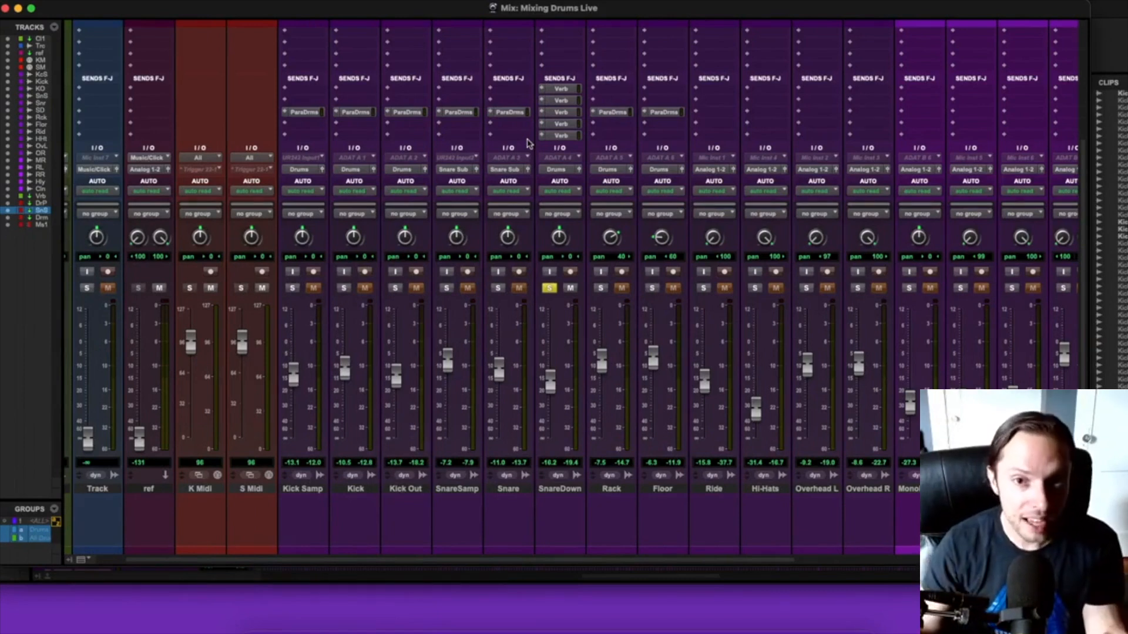
{"action": "left_click_drag", "start_coordinate": [549, 385], "coordinate": [549, 389]}
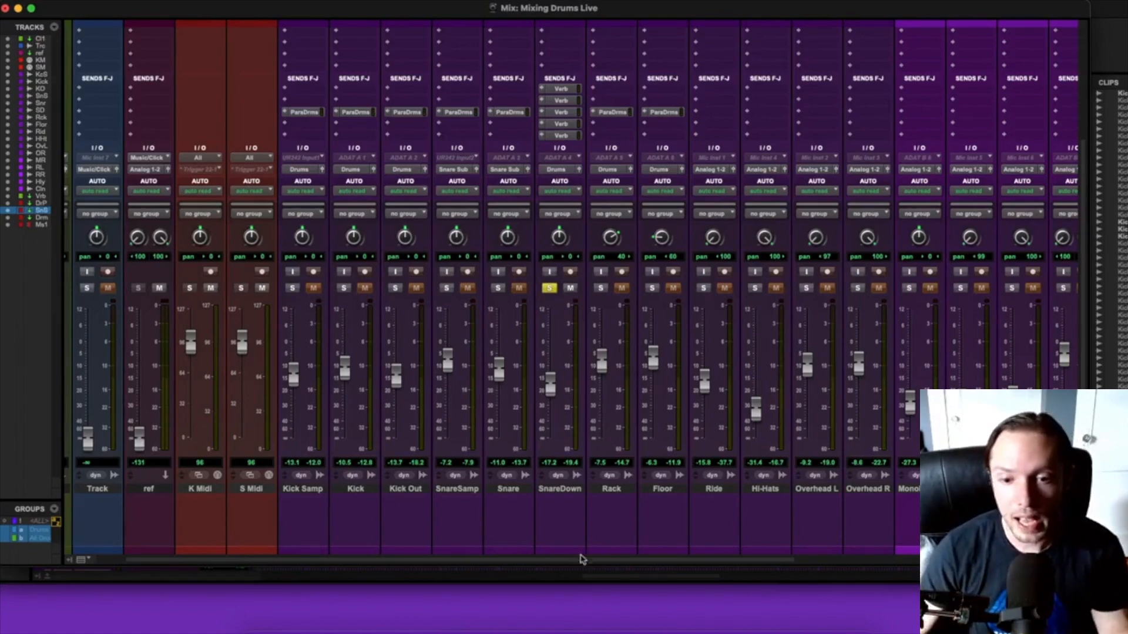
Set the decay of the D-Verb on the Verb track to 654 ms and close the plug-in.
{"action": "left_click_drag", "start_coordinate": [584, 559], "coordinate": [846, 559]}
{"action": "scroll", "coordinate": [775, 294], "scroll_direction": "up", "scroll_amount": 5}
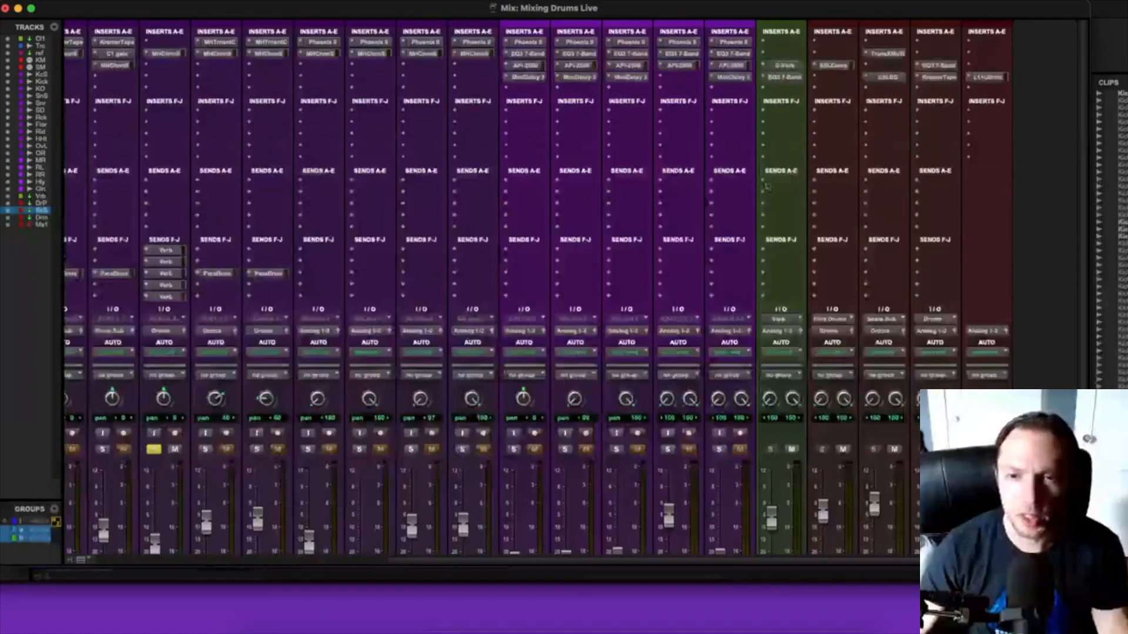
{"action": "left_click", "coordinate": [782, 67]}
{"action": "left_click_drag", "start_coordinate": [400, 283], "coordinate": [393, 289]}
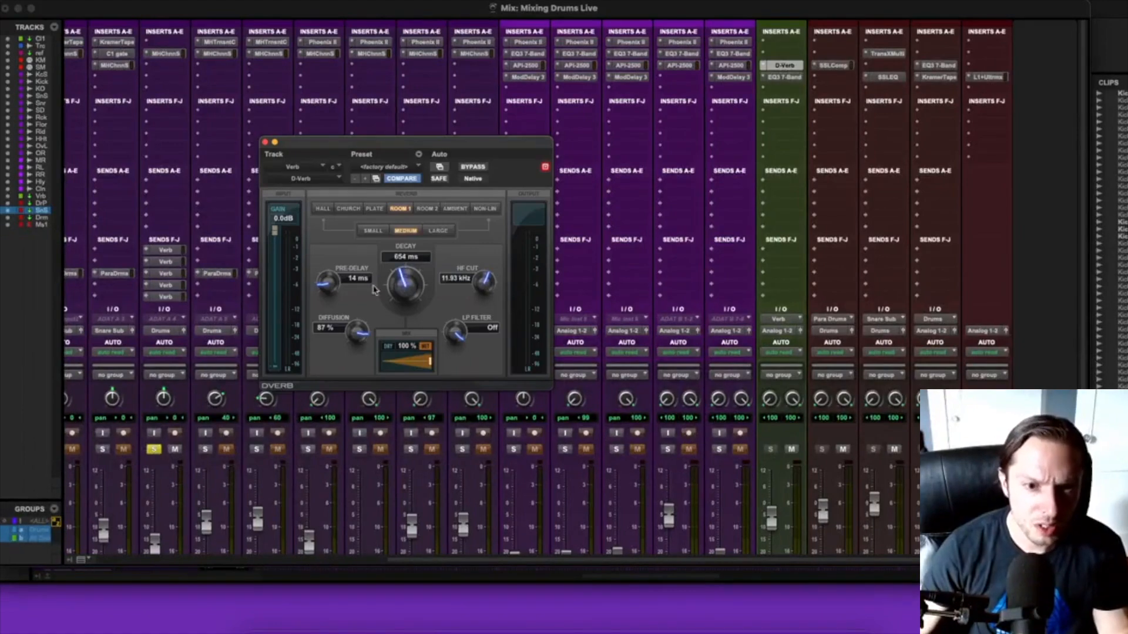
{"action": "left_click", "coordinate": [265, 142]}
Add a Verb bus send on SnareSamp at about -9.8 dB and copy it to the Snare, Rack and Floor tracks.
{"action": "scroll", "coordinate": [481, 520], "scroll_direction": "down", "scroll_amount": 5}
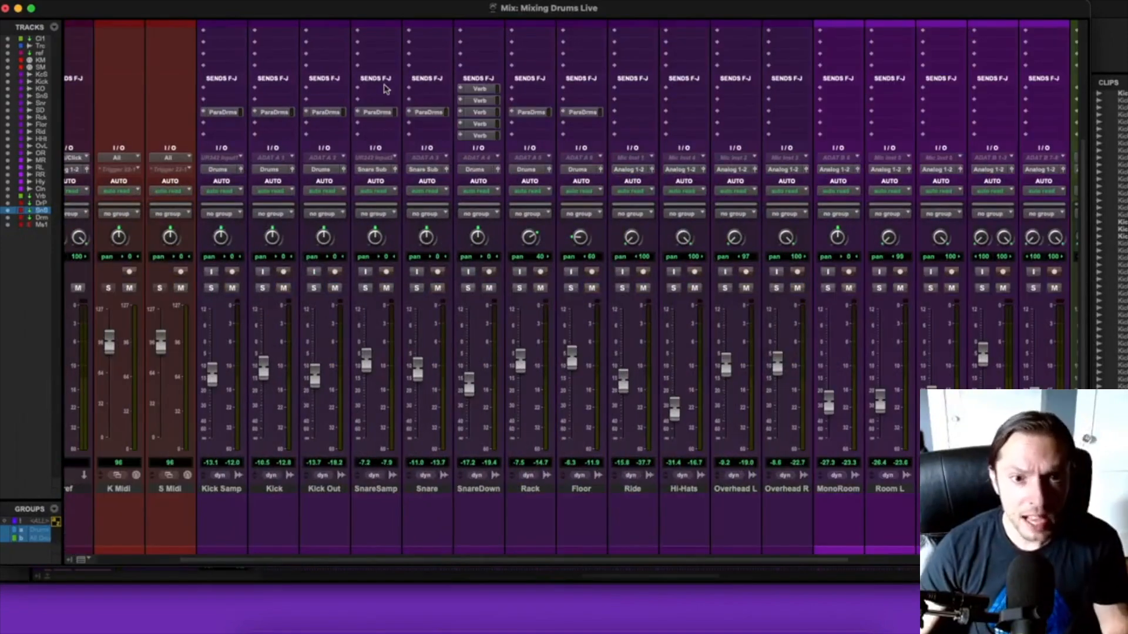
{"action": "left_click", "coordinate": [365, 126]}
{"action": "mouse_move", "coordinate": [412, 136]}
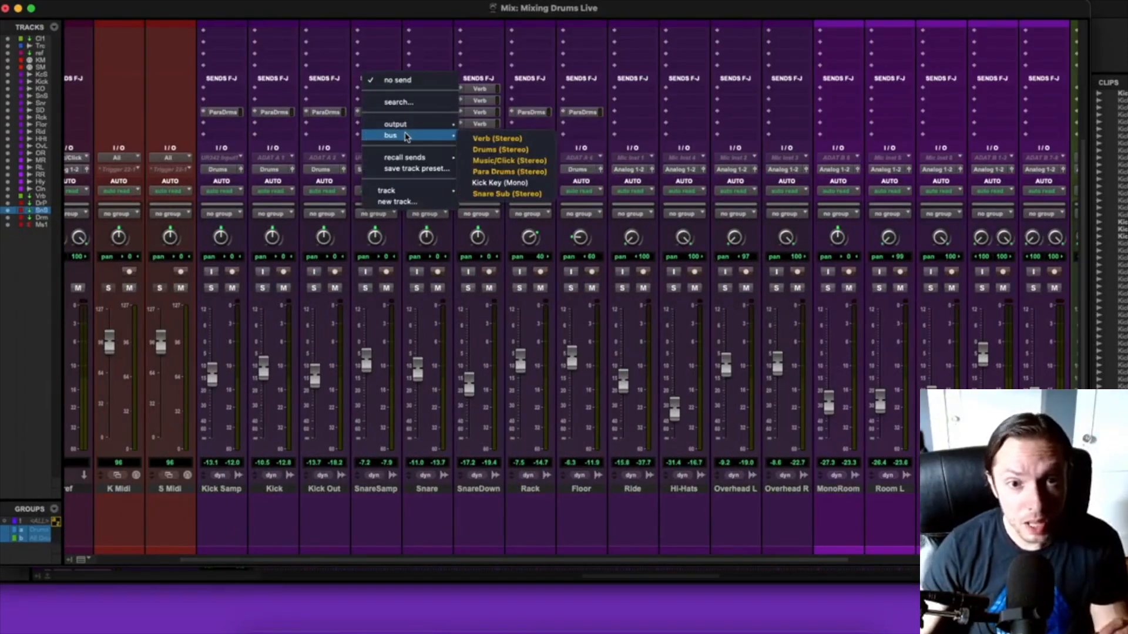
{"action": "left_click", "coordinate": [496, 138]}
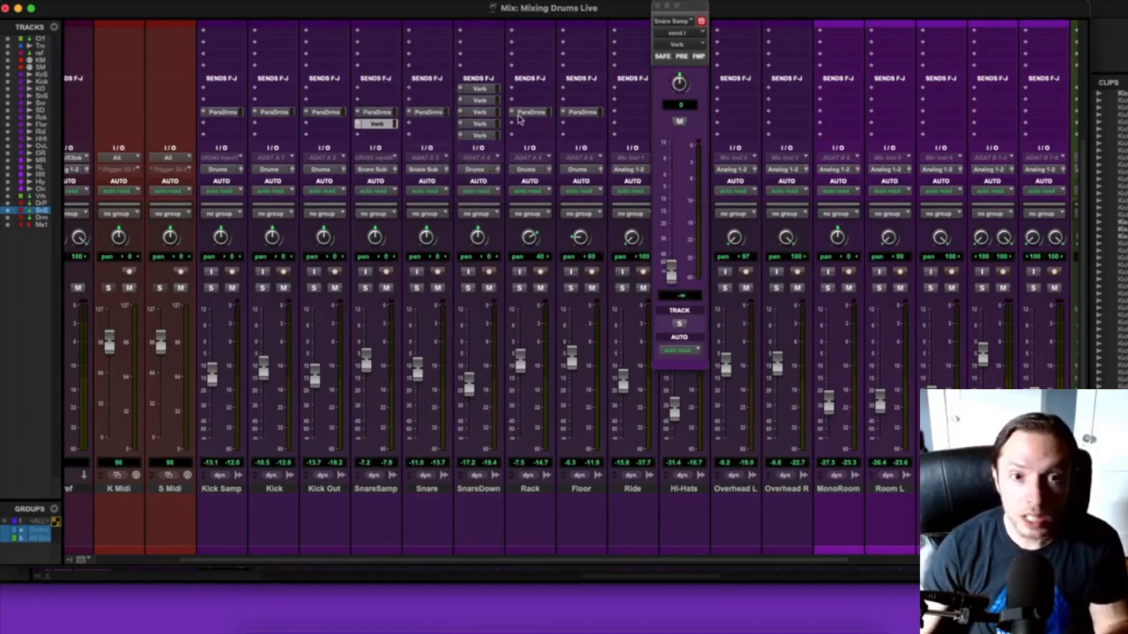
{"action": "left_click_drag", "start_coordinate": [668, 271], "coordinate": [670, 199]}
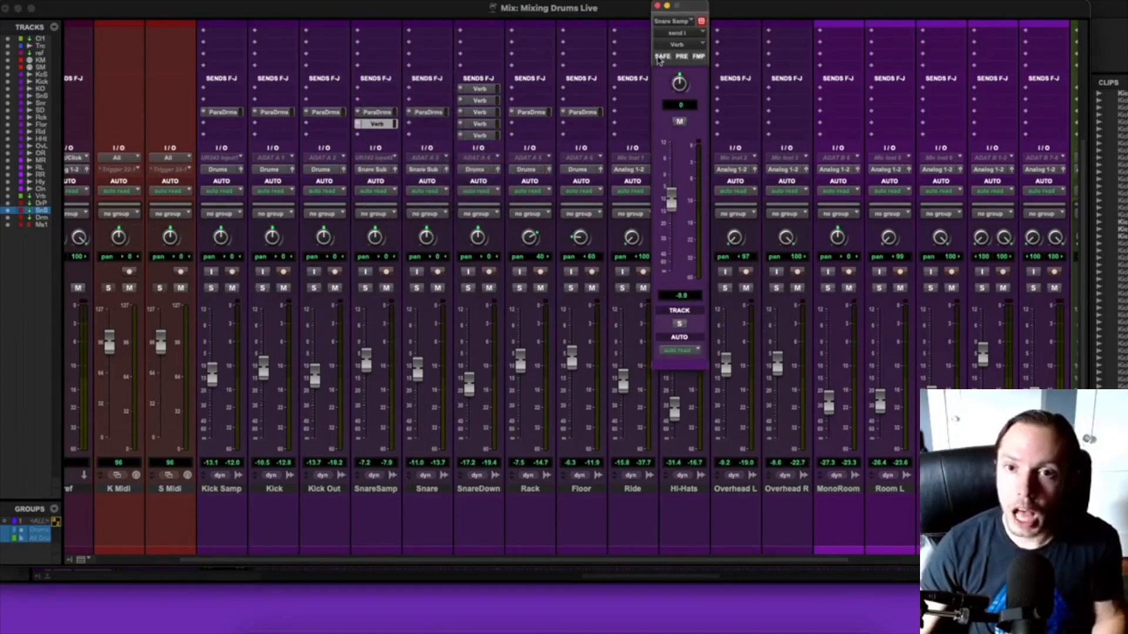
{"action": "left_click", "coordinate": [658, 5]}
{"action": "left_click_drag", "start_coordinate": [391, 126], "coordinate": [428, 124]}
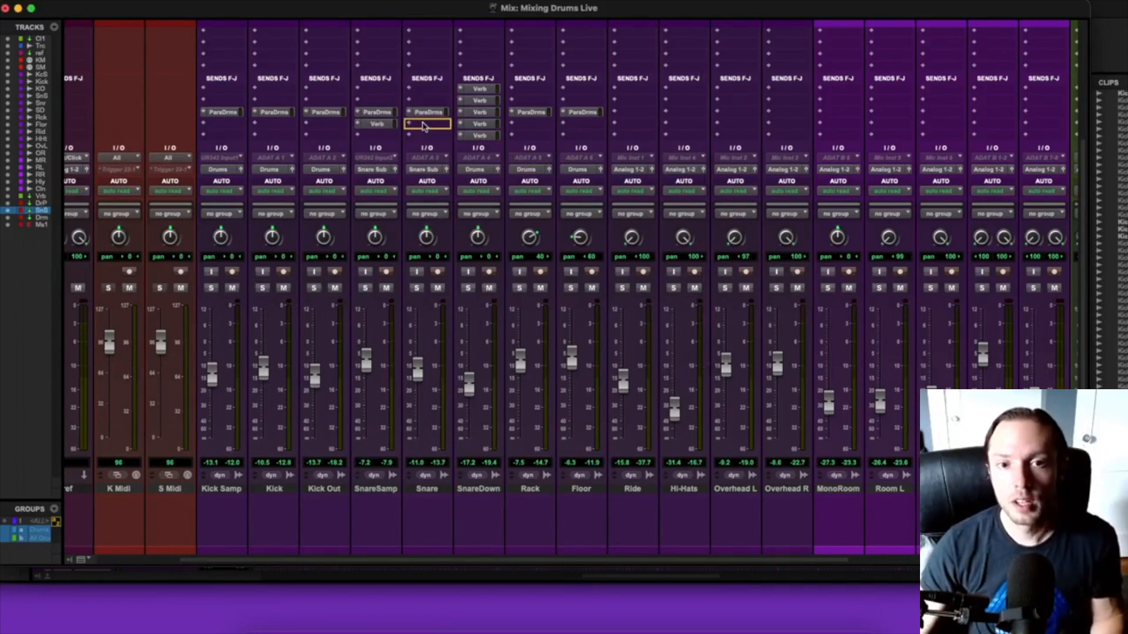
{"action": "left_click_drag", "start_coordinate": [528, 122], "coordinate": [581, 124]}
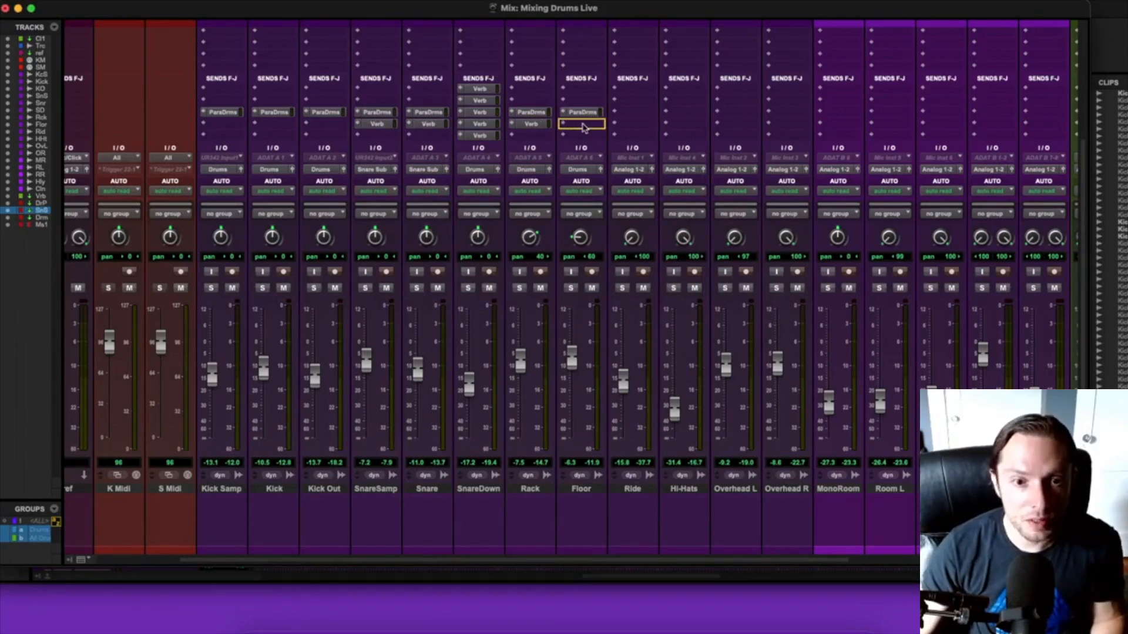
Solo SnareSamp and, while auditioning the reverb in playback, set its Verb send level to -15.0 dB.
{"action": "left_click", "coordinate": [364, 288]}
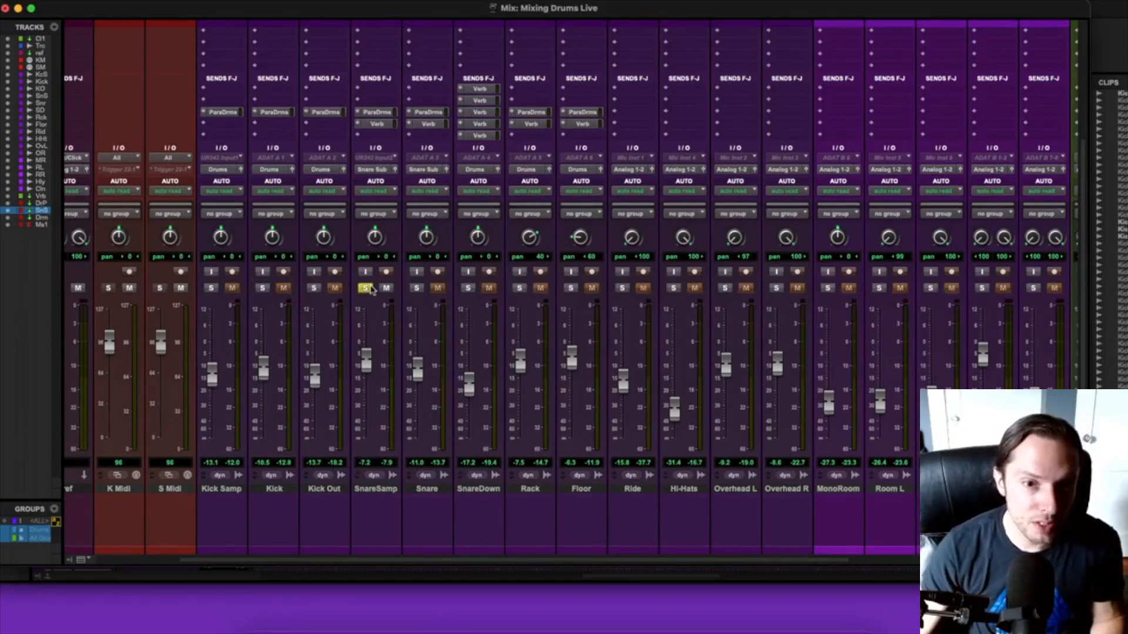
{"action": "key", "text": "space"}
{"action": "left_click", "coordinate": [385, 124]}
{"action": "left_click_drag", "start_coordinate": [671, 189], "coordinate": [671, 184]}
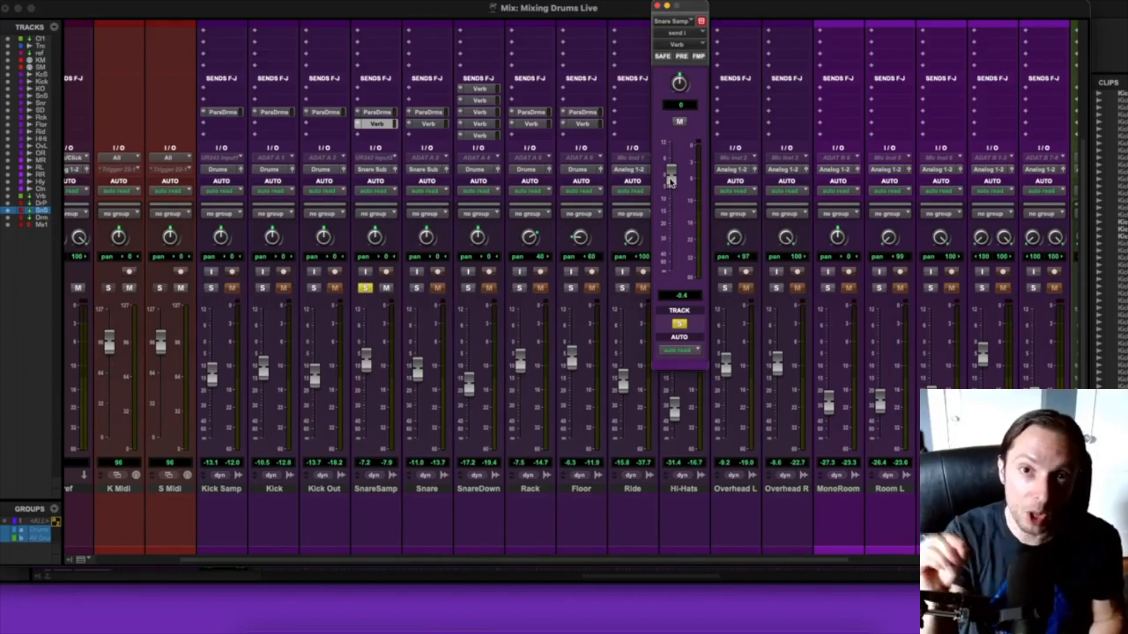
{"action": "key", "text": "space"}
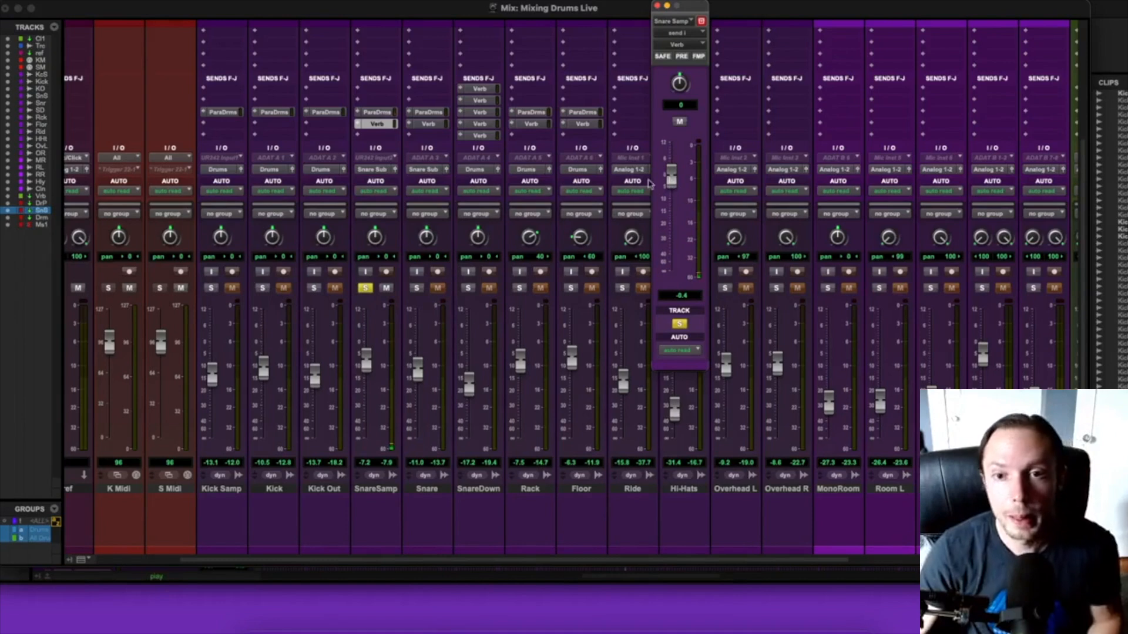
{"action": "left_click_drag", "start_coordinate": [671, 182], "coordinate": [675, 215]}
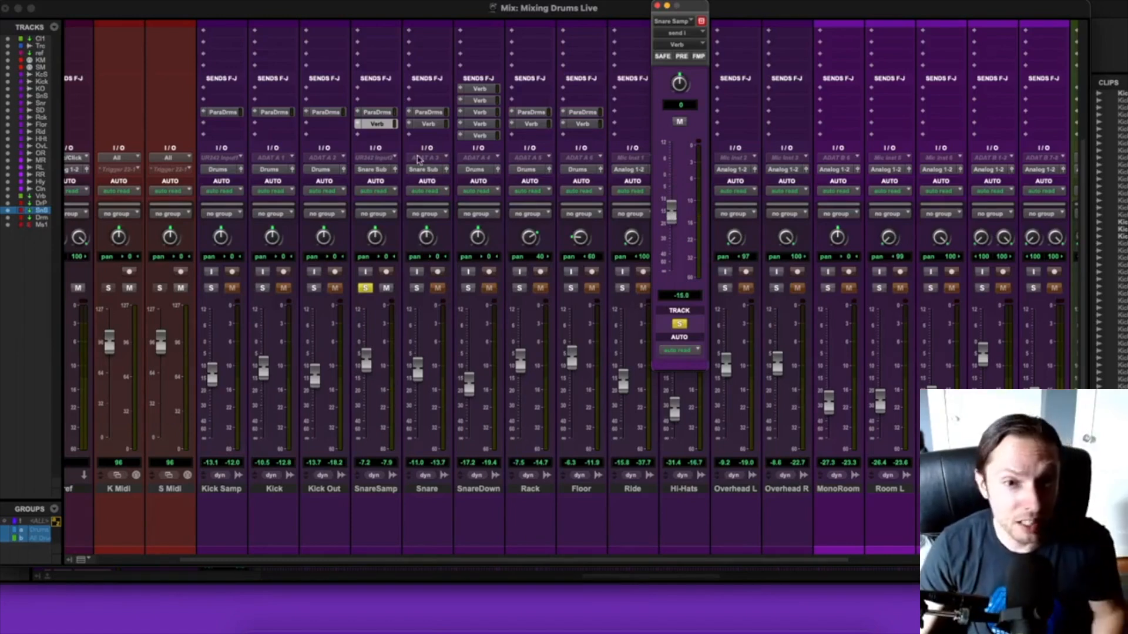
Open Snare's Verb send, and raise the Drums Para fader to -3.2 dB while all drums play.
{"action": "left_click", "coordinate": [416, 124]}
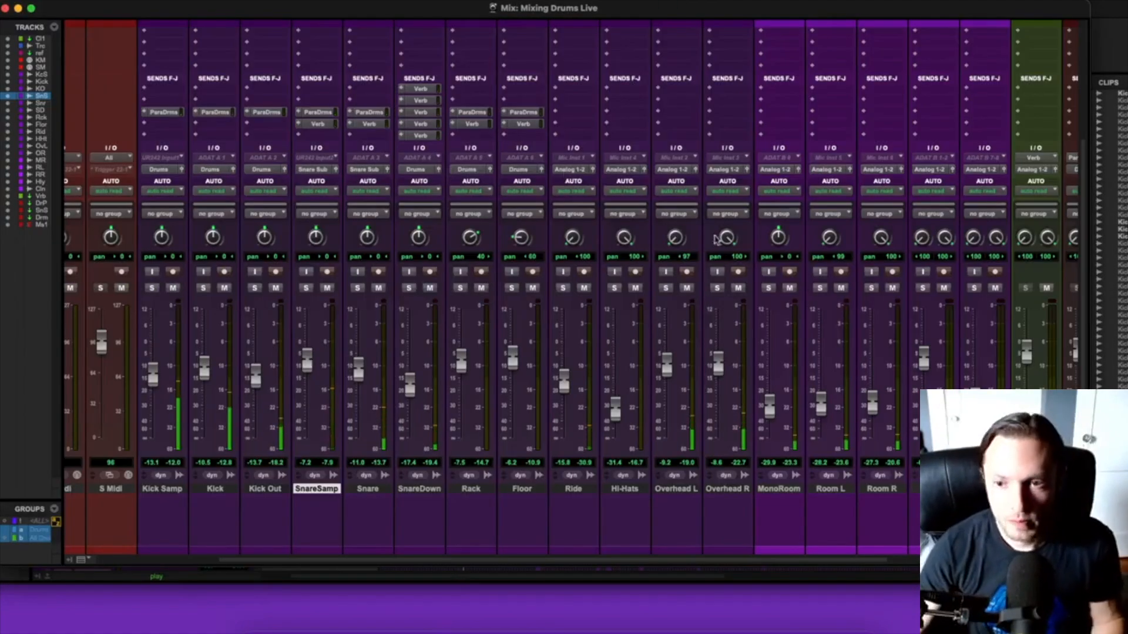
{"action": "scroll", "coordinate": [831, 326], "scroll_direction": "right", "scroll_amount": 5}
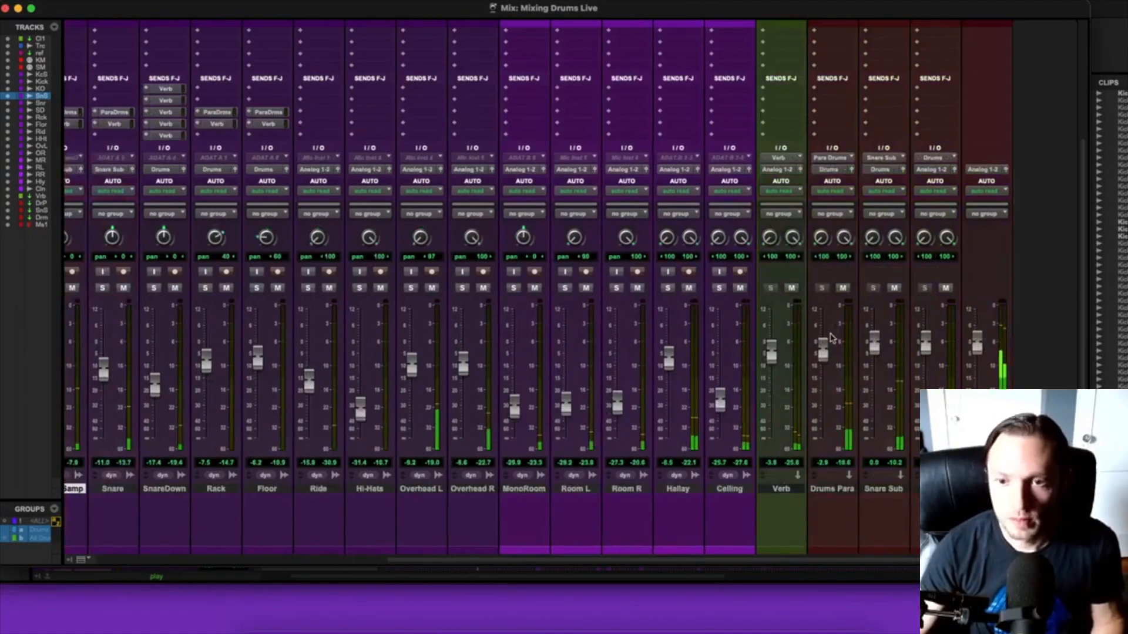
{"action": "left_click_drag", "start_coordinate": [824, 339], "coordinate": [824, 336]}
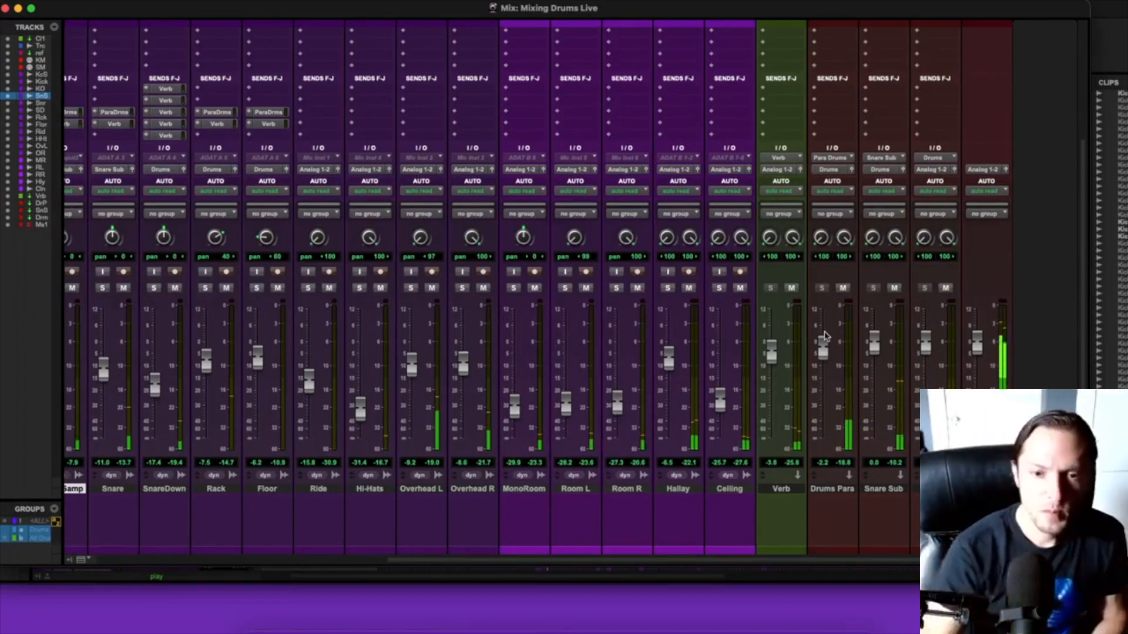
Bring in the music by raising Track's fader to -12.3 dB and resetting ref to 0.0 dB, and check Track's EQ3 7-Band.
{"action": "scroll", "coordinate": [187, 274], "scroll_direction": "left", "scroll_amount": 10}
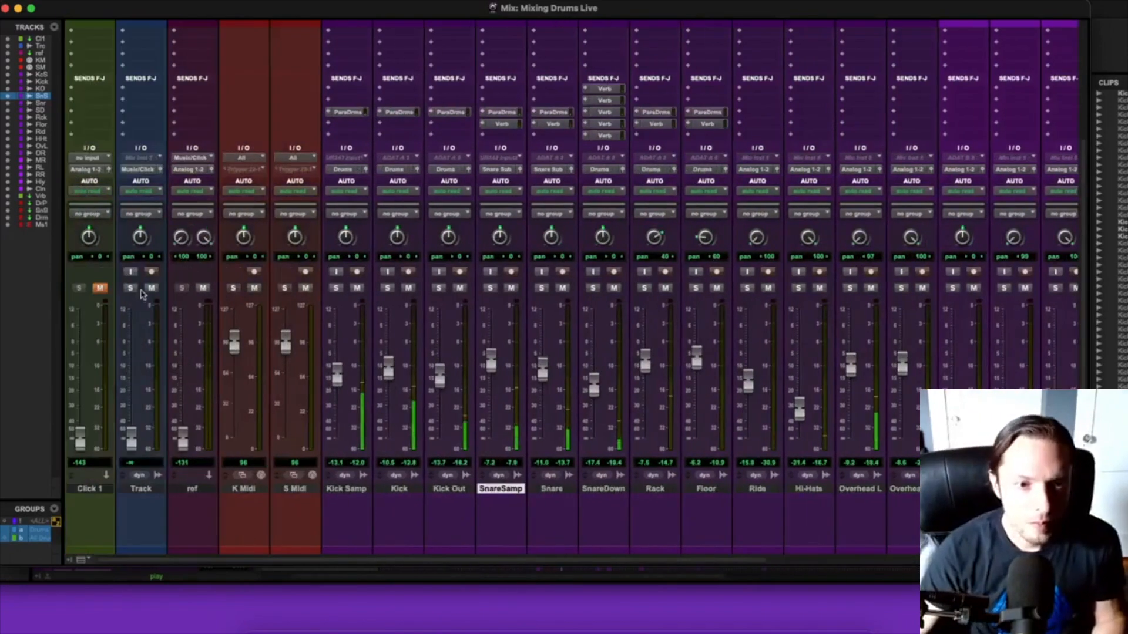
{"action": "left_click_drag", "start_coordinate": [131, 440], "coordinate": [133, 371]}
{"action": "left_click", "coordinate": [182, 431], "text": "alt"}
{"action": "scroll", "coordinate": [134, 372], "scroll_direction": "up", "scroll_amount": 5}
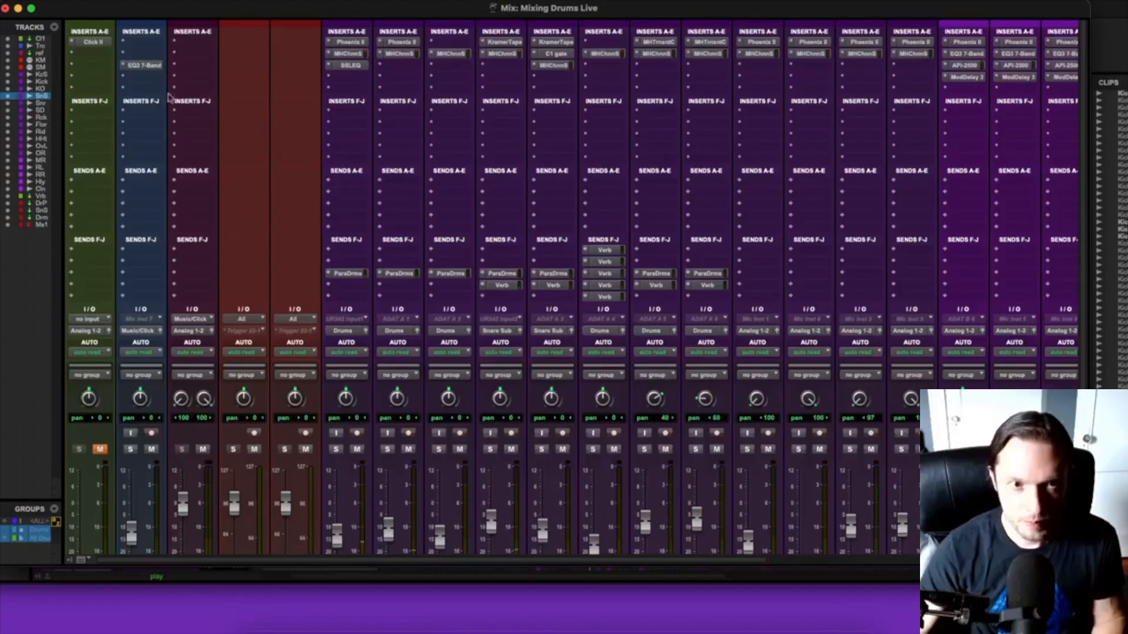
{"action": "left_click", "coordinate": [141, 66]}
{"action": "left_click", "coordinate": [266, 142]}
Examine the drum, room, reverb and bus channel levels across the mixer while the drums play with the music.
{"action": "scroll", "coordinate": [154, 371], "scroll_direction": "down", "scroll_amount": 5}
{"action": "scroll", "coordinate": [153, 372], "scroll_direction": "right", "scroll_amount": 3}
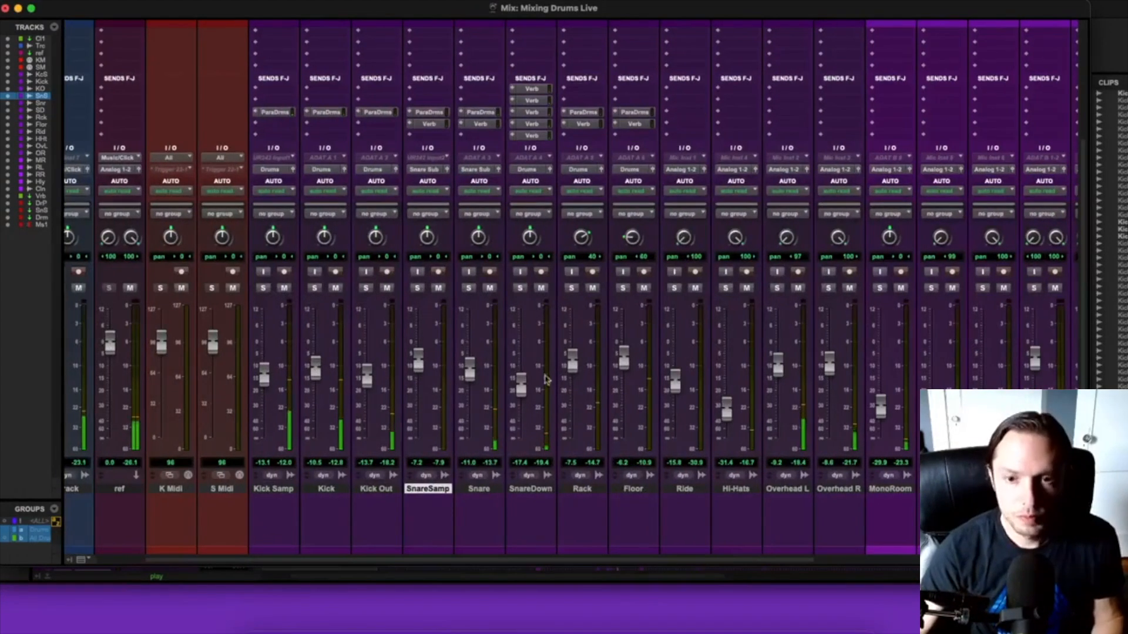
{"action": "scroll", "coordinate": [511, 380], "scroll_direction": "right", "scroll_amount": 1}
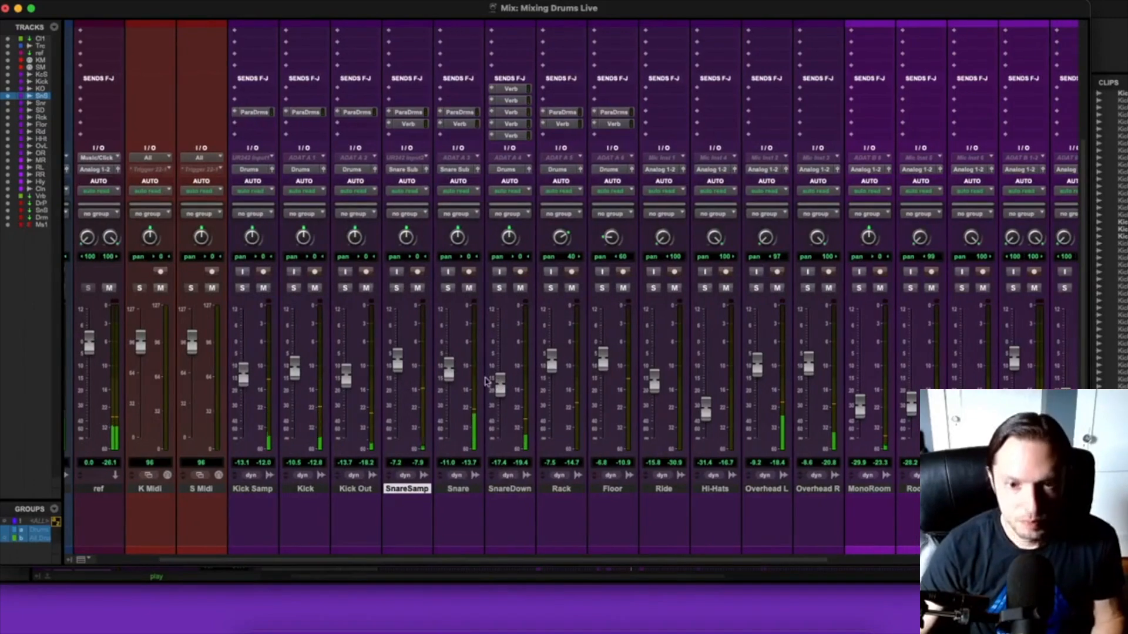
{"action": "scroll", "coordinate": [394, 381], "scroll_direction": "right", "scroll_amount": 6}
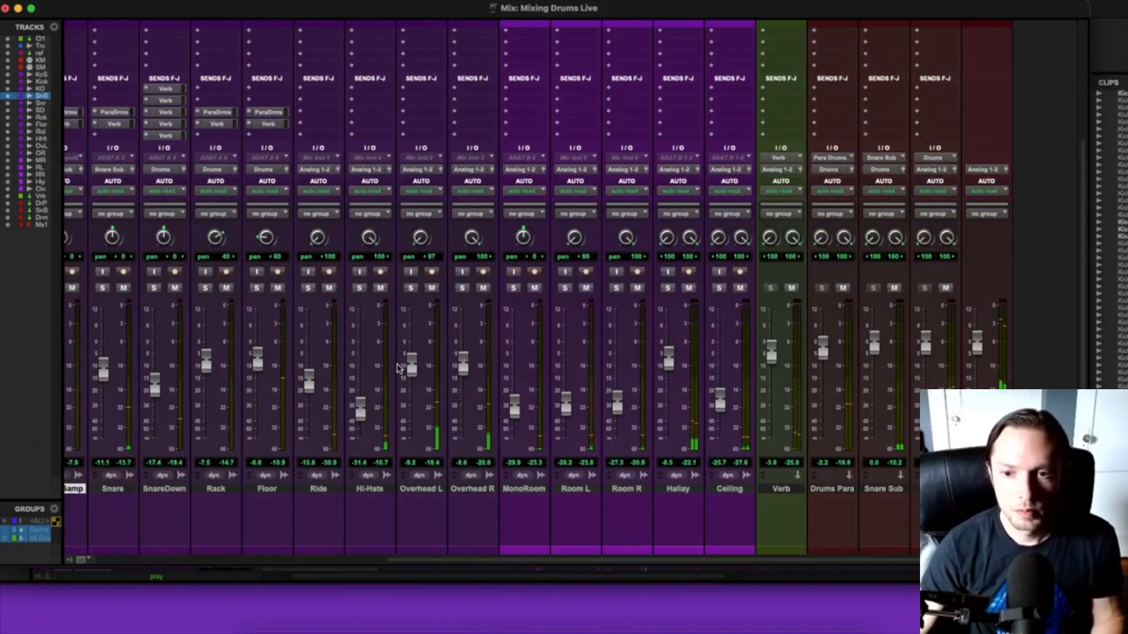
{"action": "scroll", "coordinate": [710, 358], "scroll_direction": "left", "scroll_amount": 2}
{"action": "scroll", "coordinate": [709, 359], "scroll_direction": "left", "scroll_amount": 2}
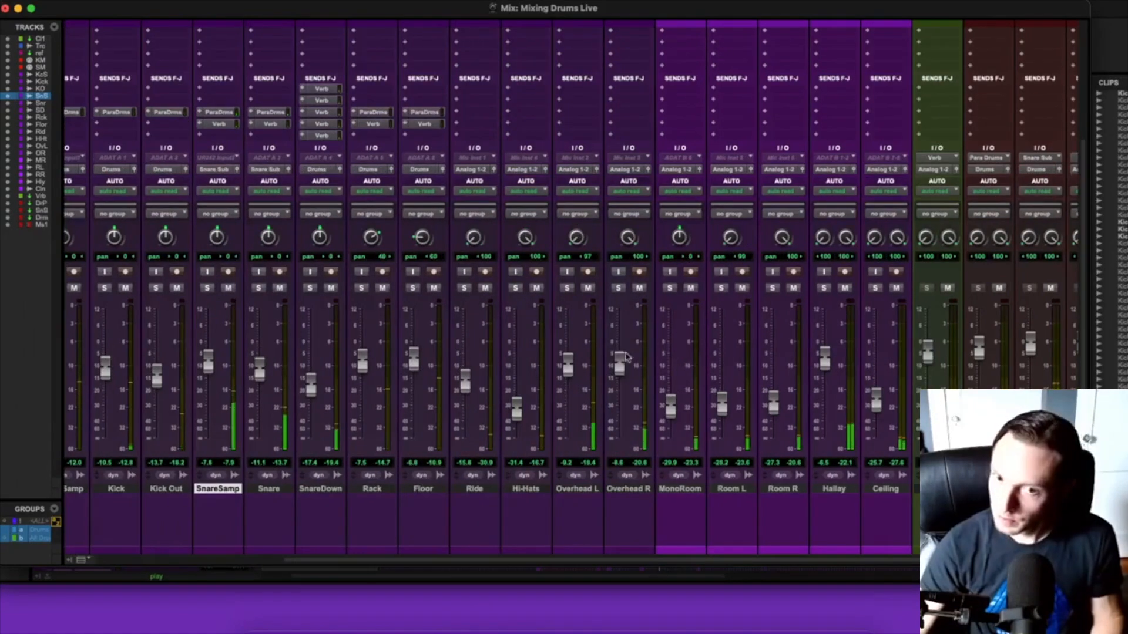
Solo the Track channel.
{"action": "scroll", "coordinate": [283, 362], "scroll_direction": "left", "scroll_amount": 6}
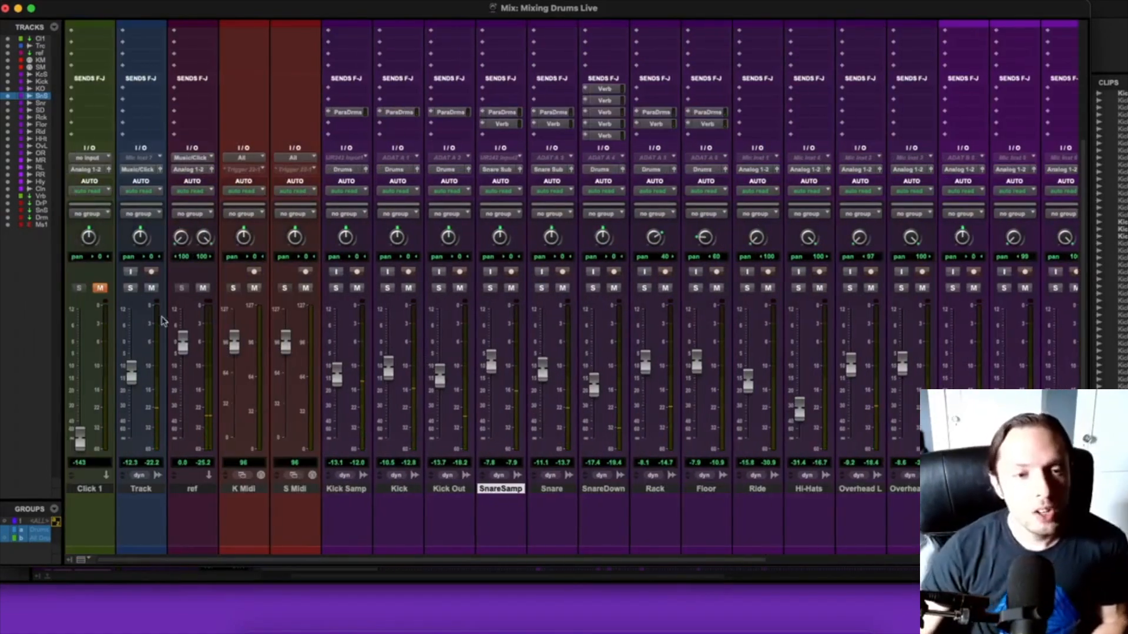
{"action": "left_click", "coordinate": [129, 288]}
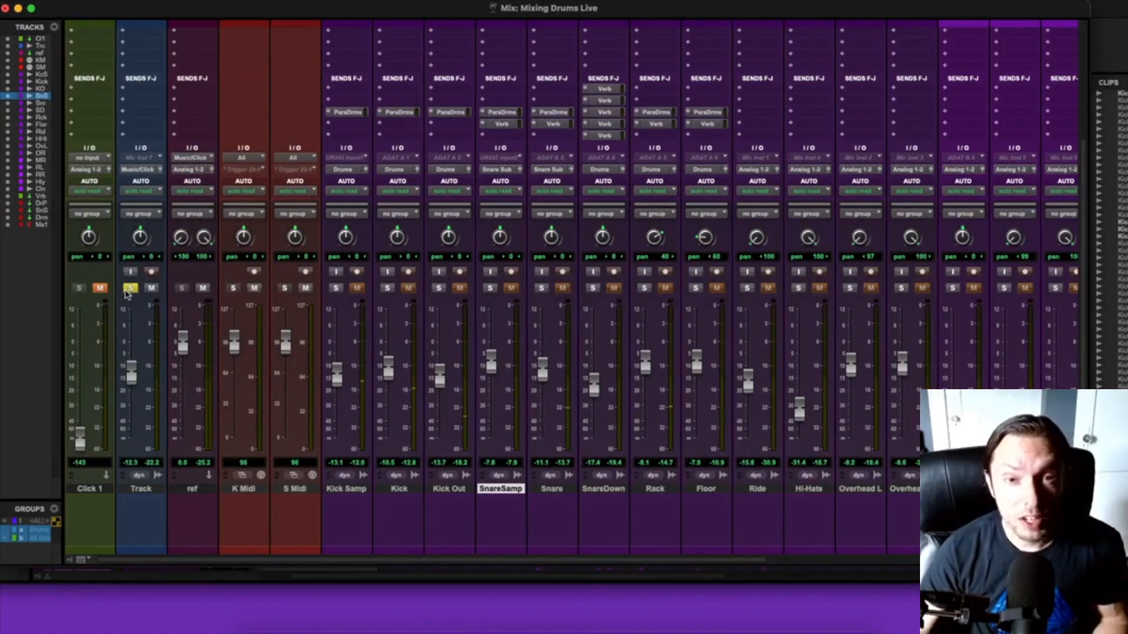